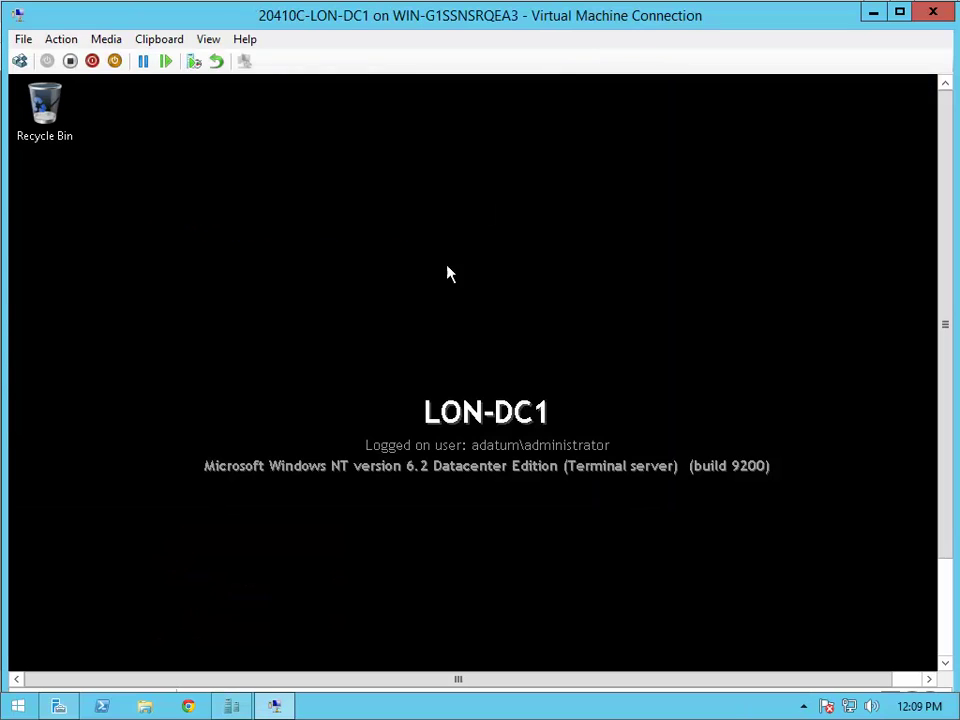
# - From Server Manager on LON-DC1, launch Group Policy Management and bring up actions for Member Server Security Settings
pyautogui.click(946, 606)
pyautogui.click(84, 654)
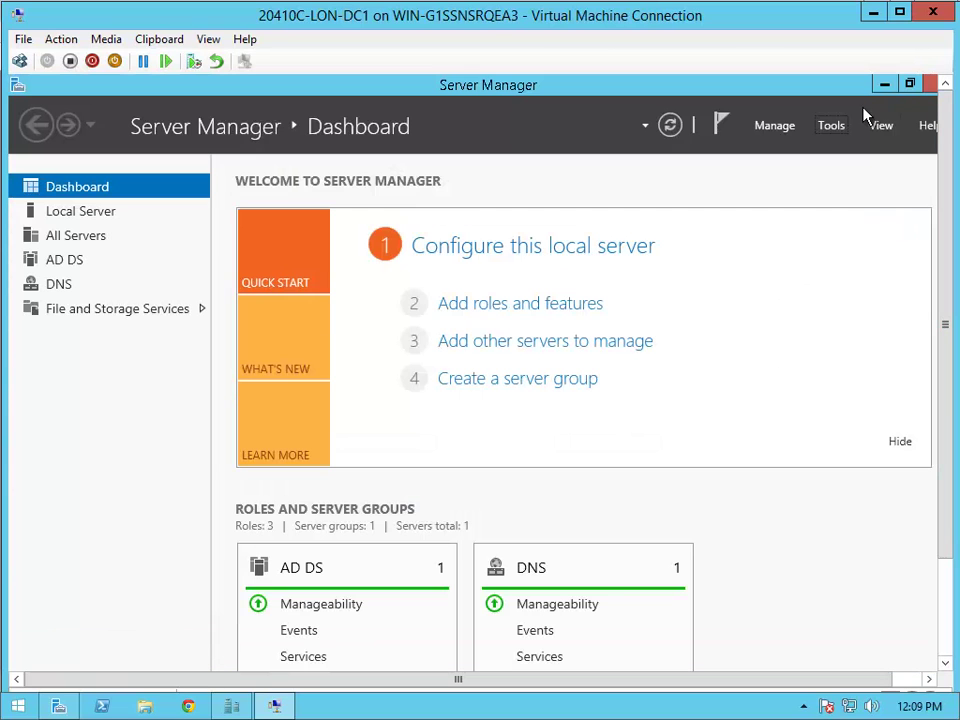
pyautogui.click(831, 126)
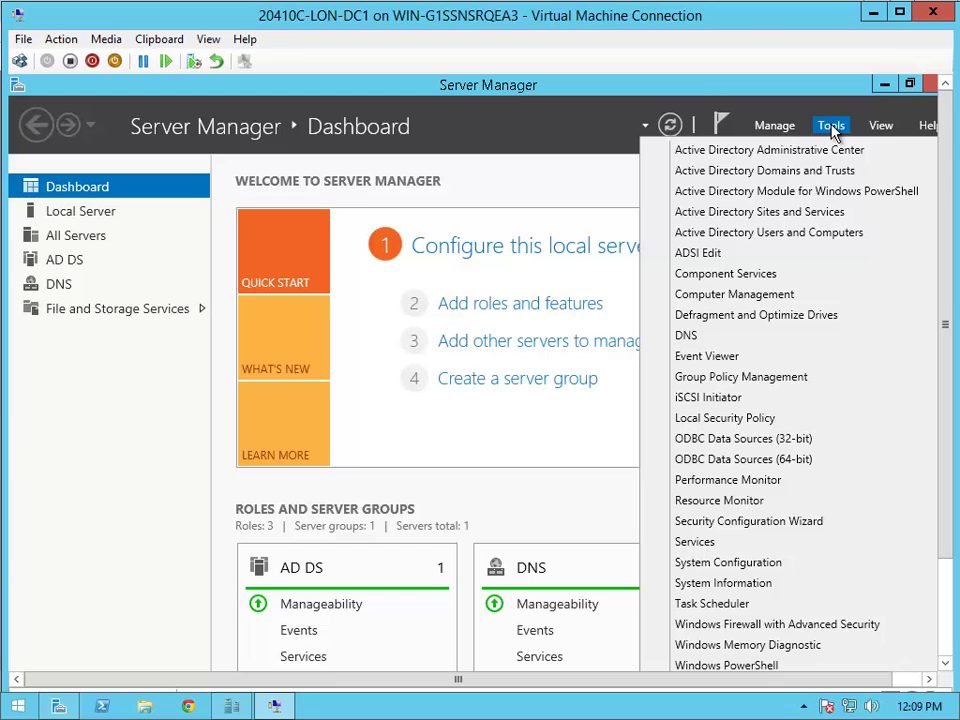
pyautogui.click(793, 385)
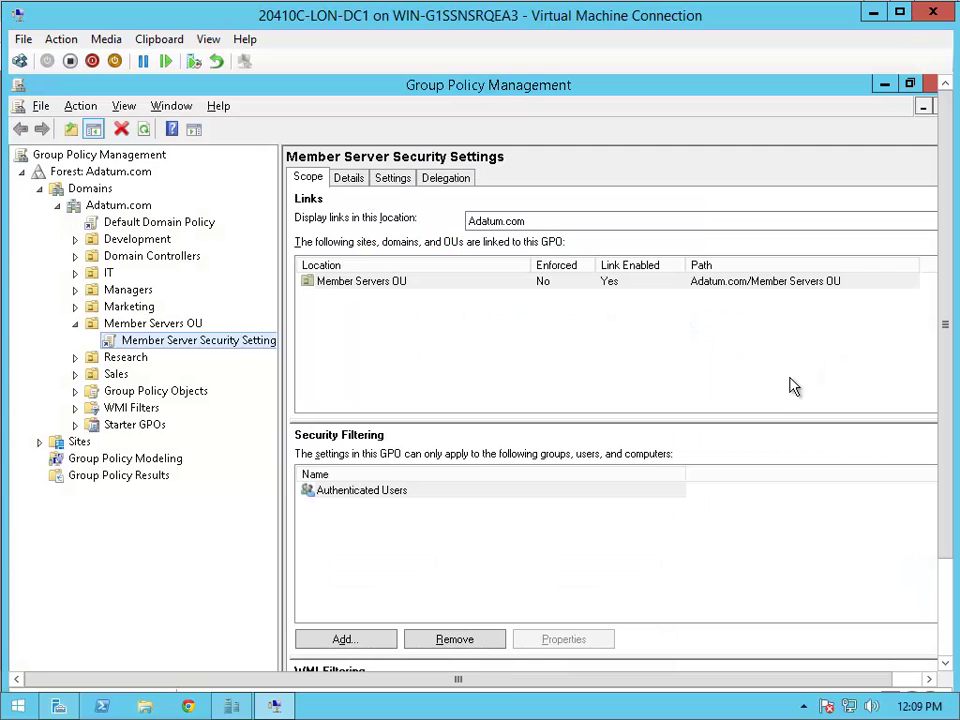
pyautogui.rightClick(170, 350)
# - Edit the Member Server Security Settings GPO in a maximized editor with a widened tree pane
pyautogui.click(222, 356)
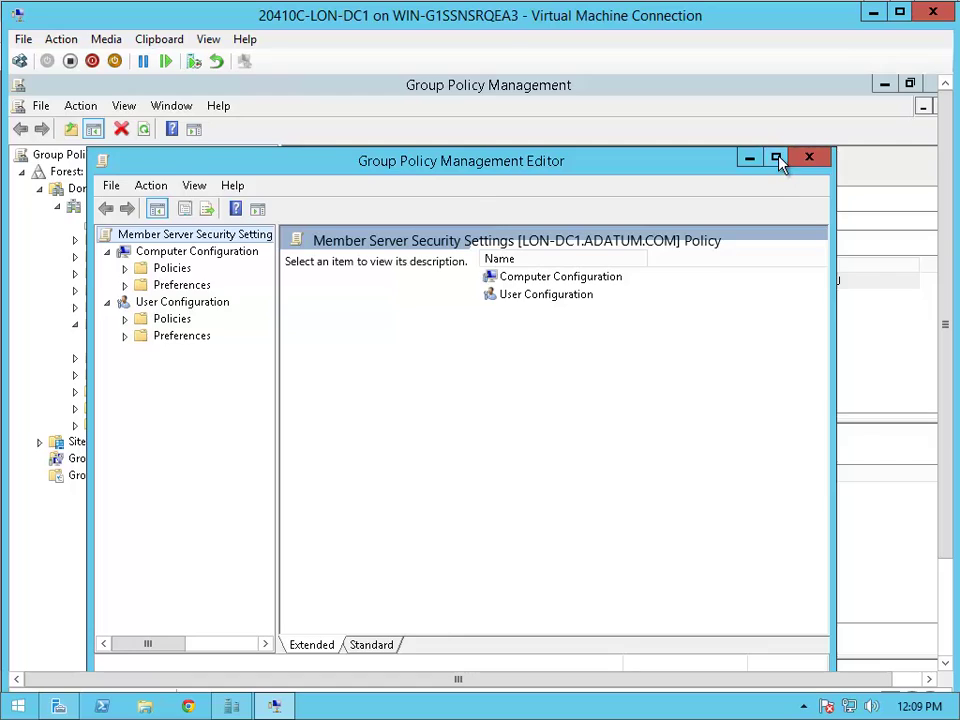
pyautogui.click(777, 159)
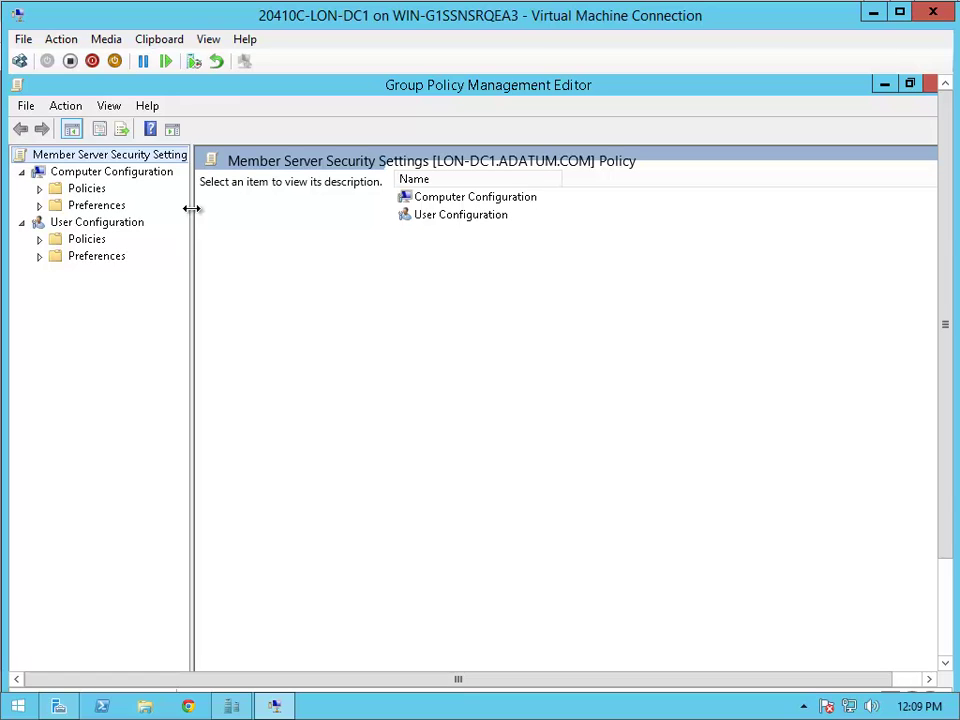
pyautogui.moveTo(191, 208); pyautogui.dragTo(437, 208)
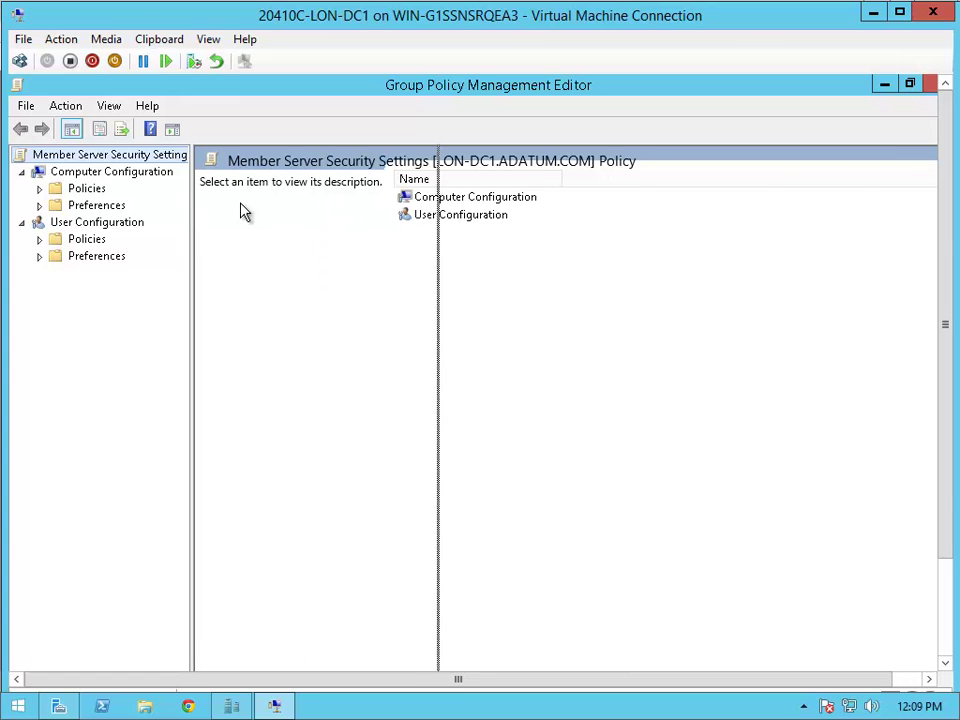
# - Navigate to Windows Settings > Security Settings > Local Policies > Audit Policy and select Audit object access
pyautogui.click(39, 188)
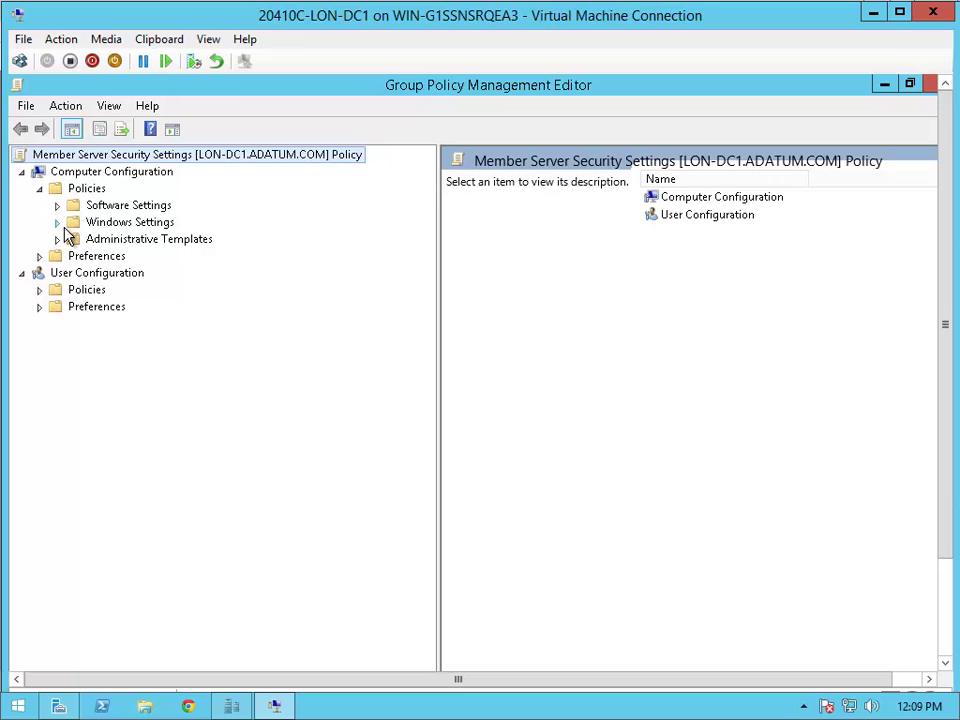
pyautogui.click(56, 222)
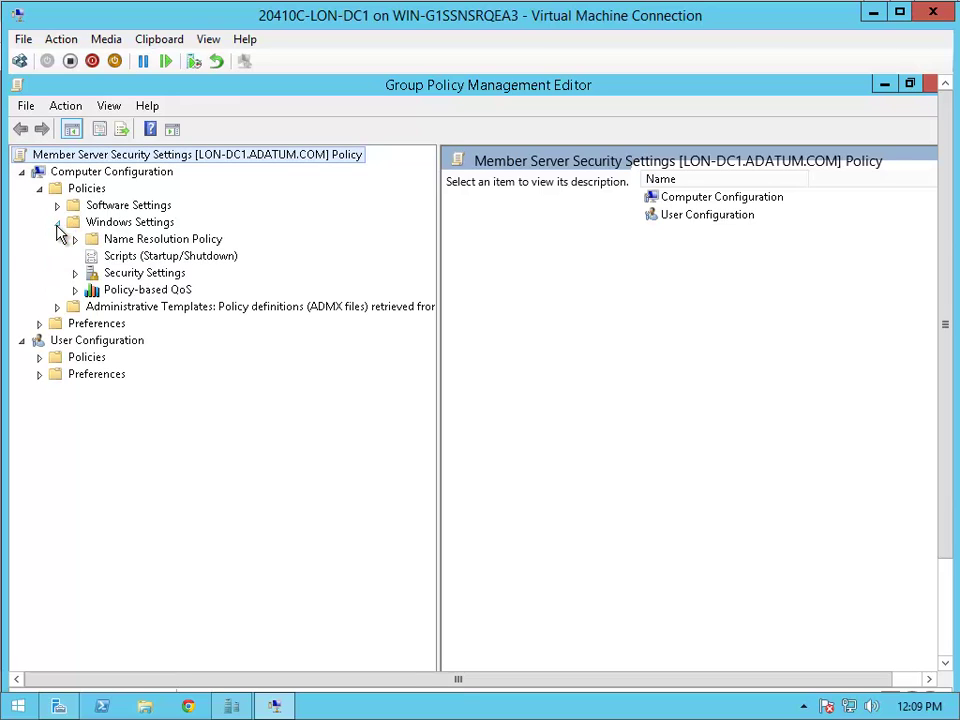
pyautogui.click(75, 272)
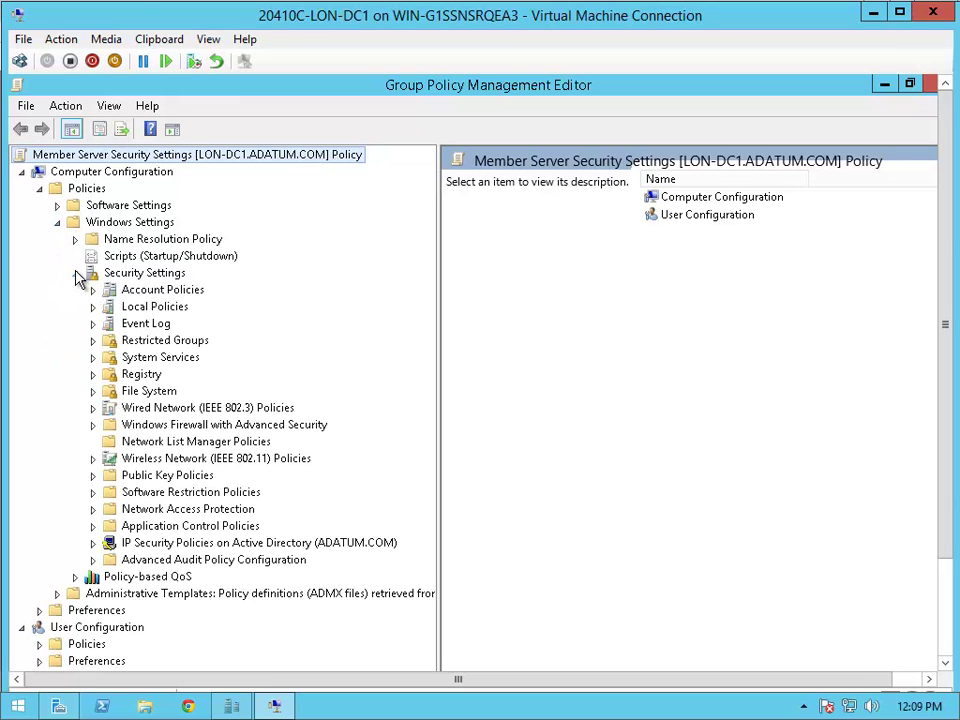
pyautogui.click(95, 306)
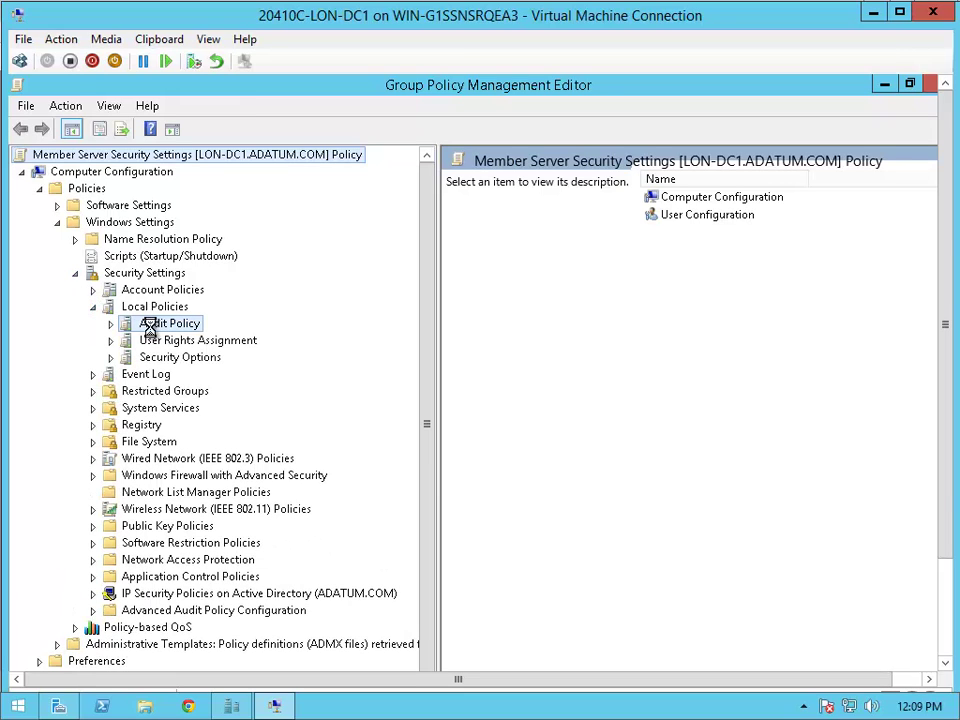
pyautogui.click(150, 324)
pyautogui.click(554, 247)
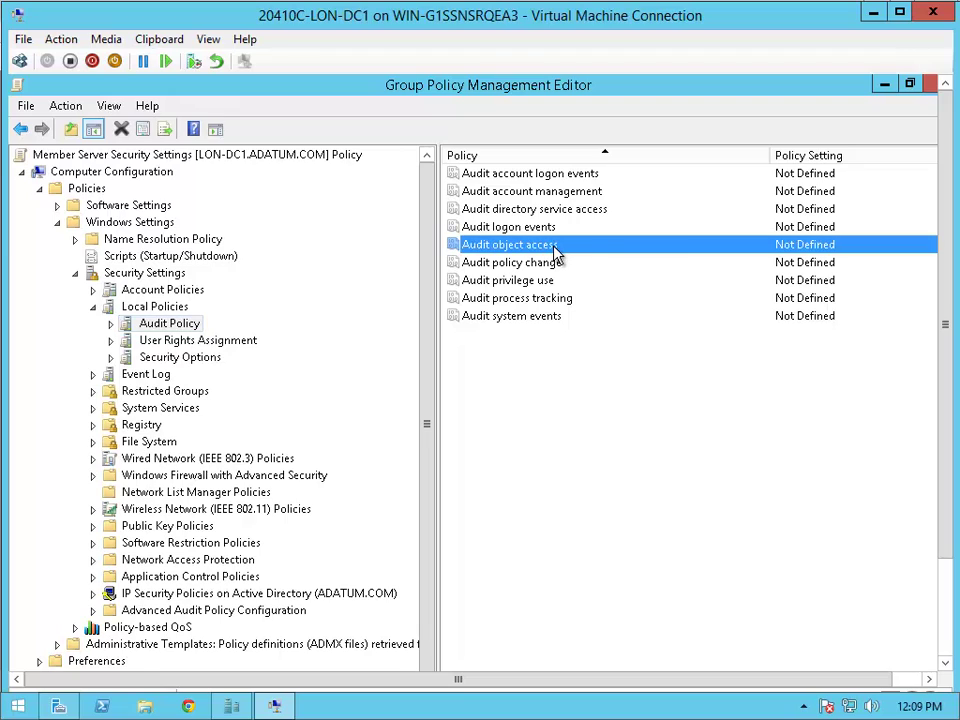
pyautogui.rightClick(556, 252)
# - Define Audit object access to audit both Success and Failure attempts
pyautogui.click(594, 269)
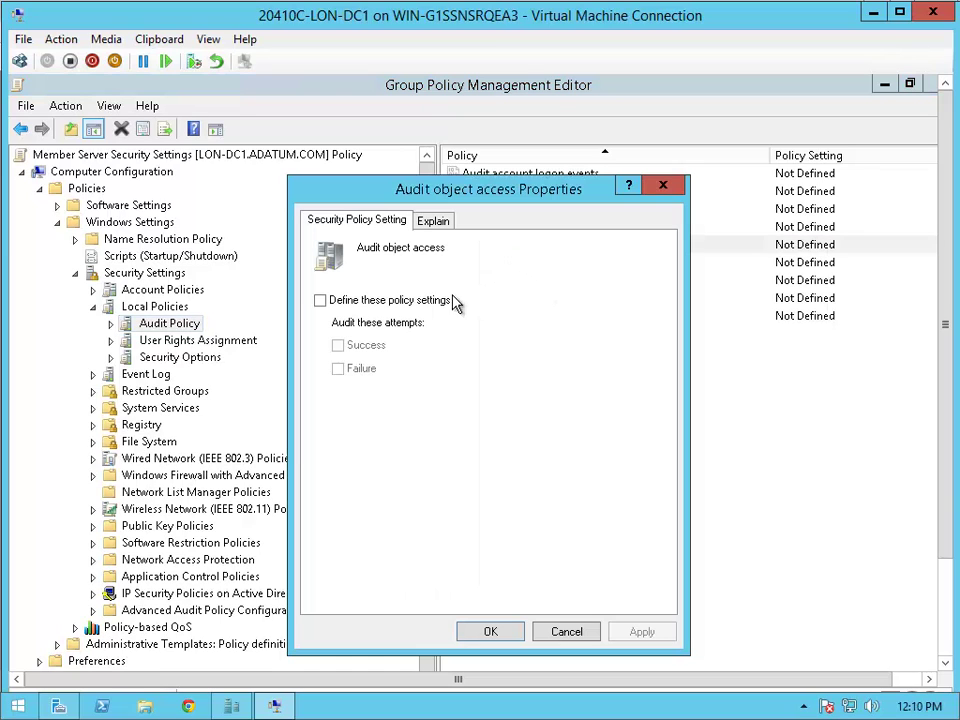
pyautogui.click(380, 301)
pyautogui.click(366, 346)
pyautogui.click(362, 369)
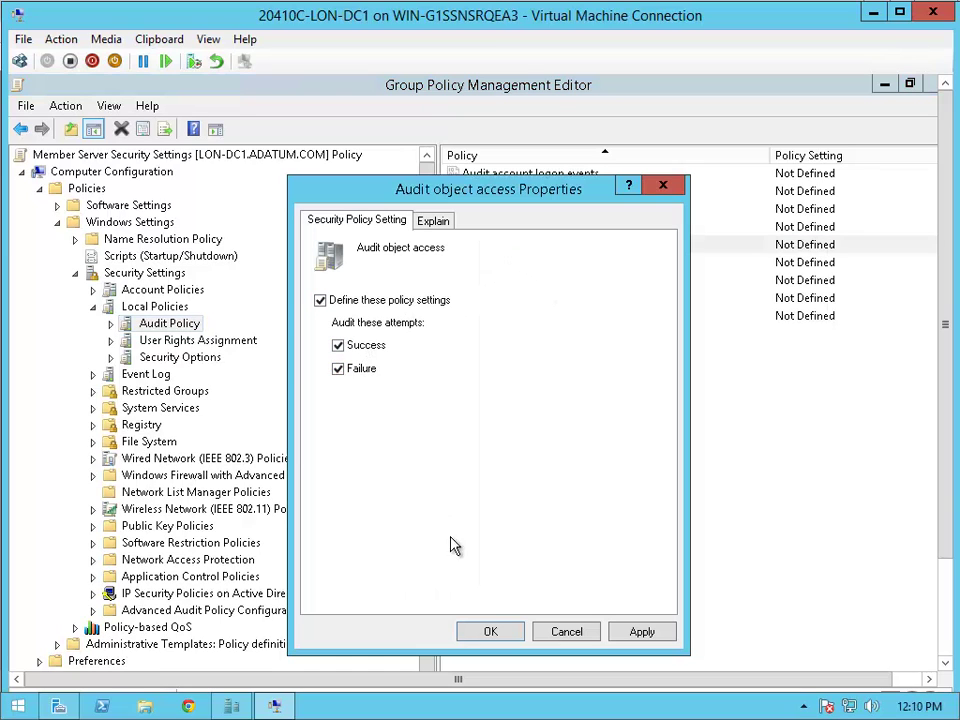
pyautogui.click(495, 633)
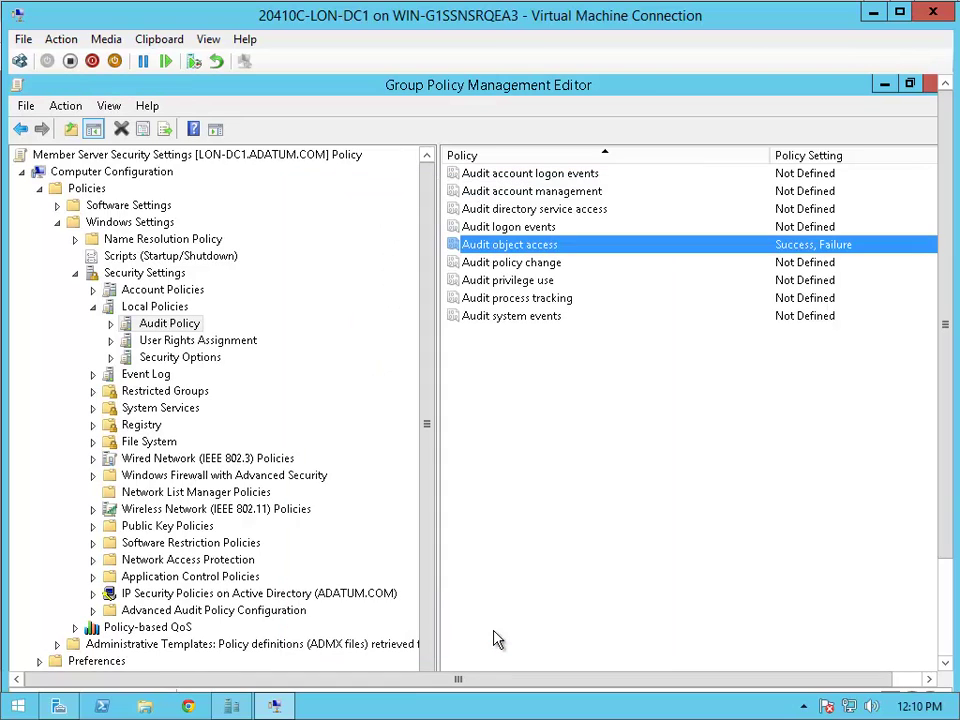
# - Close the policy editor and Group Policy Management, then minimize Server Manager
pyautogui.click(930, 85)
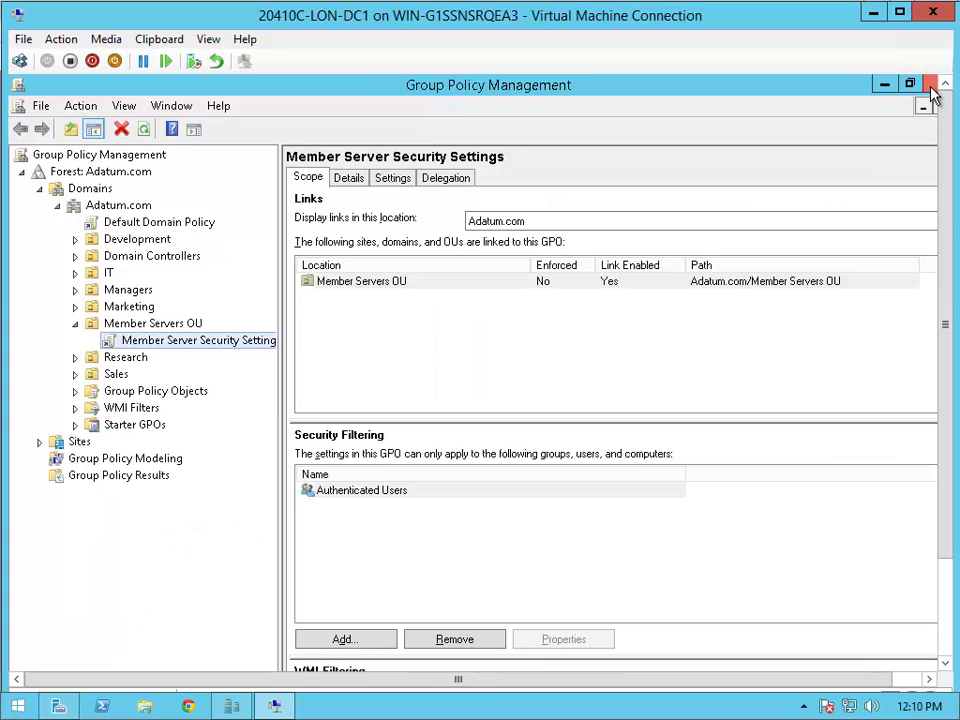
pyautogui.click(931, 86)
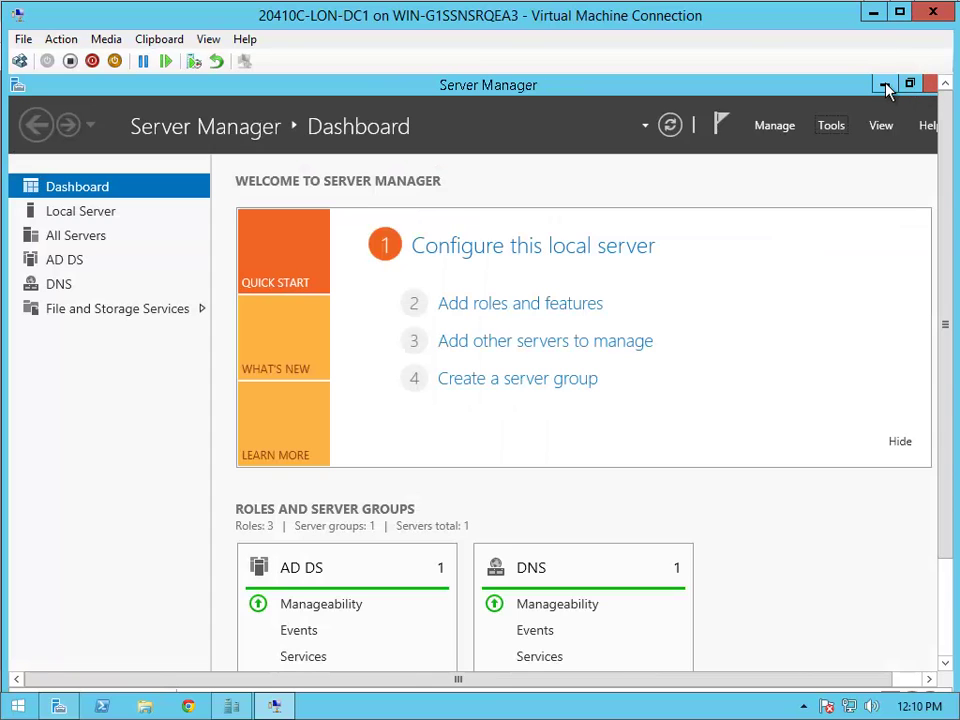
pyautogui.click(883, 84)
# - Sign out of LON-DC1 via the Start button's quick menu
pyautogui.click(947, 621)
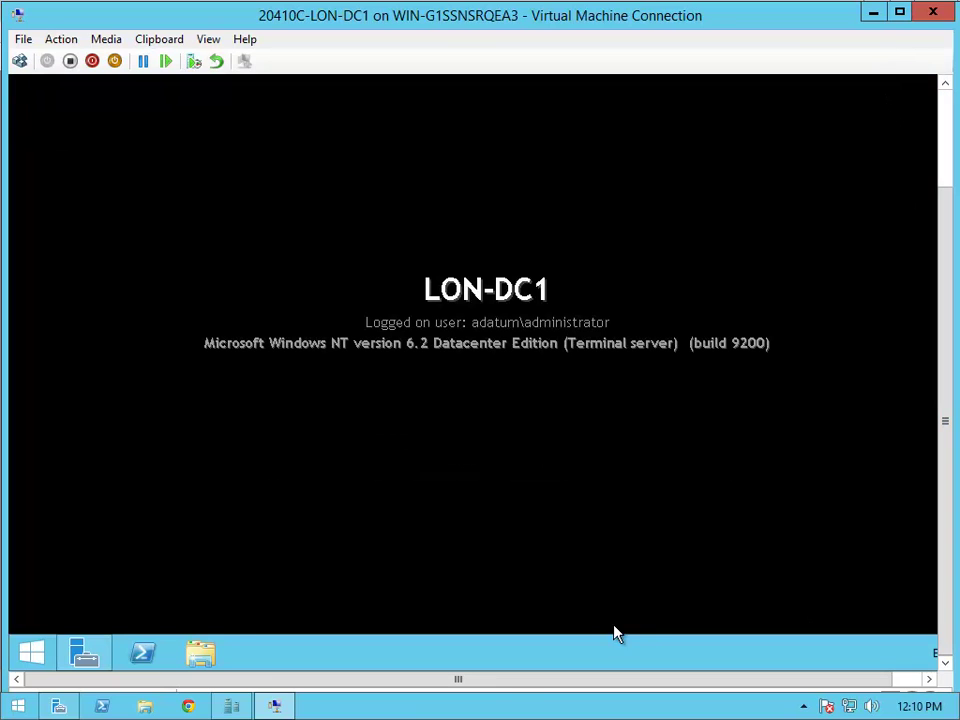
pyautogui.rightClick(52, 662)
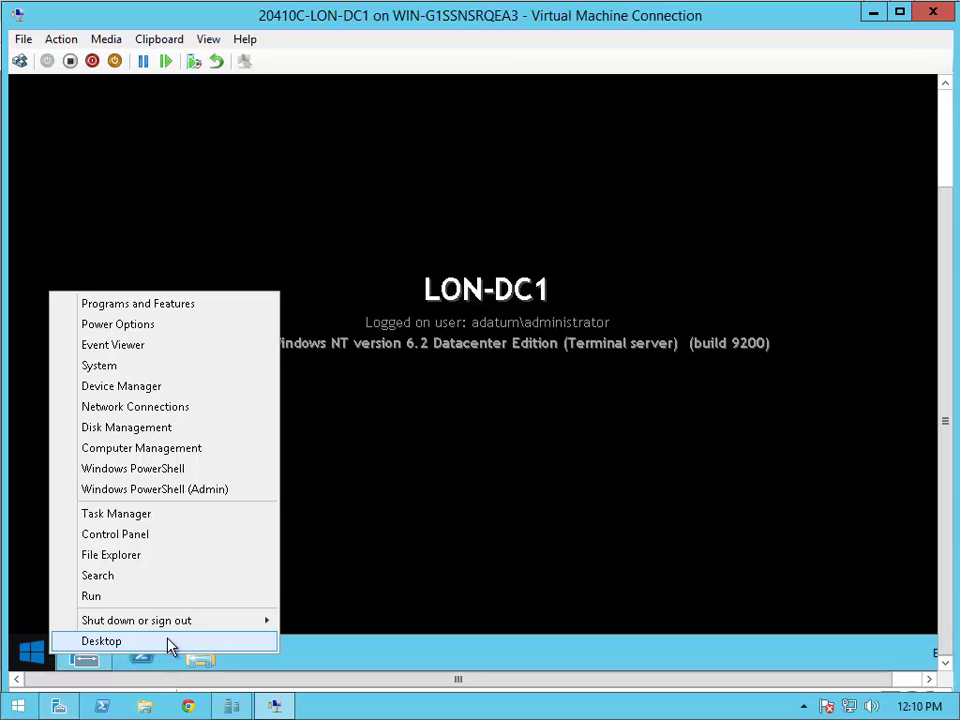
pyautogui.moveTo(231, 632)
pyautogui.click(381, 590)
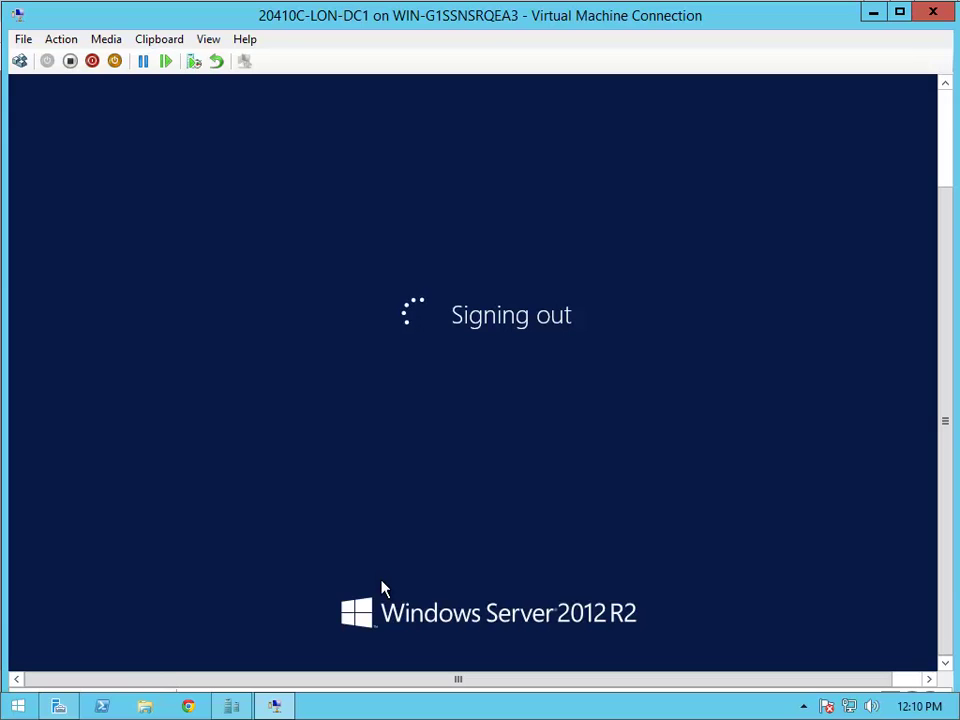
# - Minimize the LON-DC1 window and connect to the 20410C-LON-SVR1 virtual machine
pyautogui.click(874, 14)
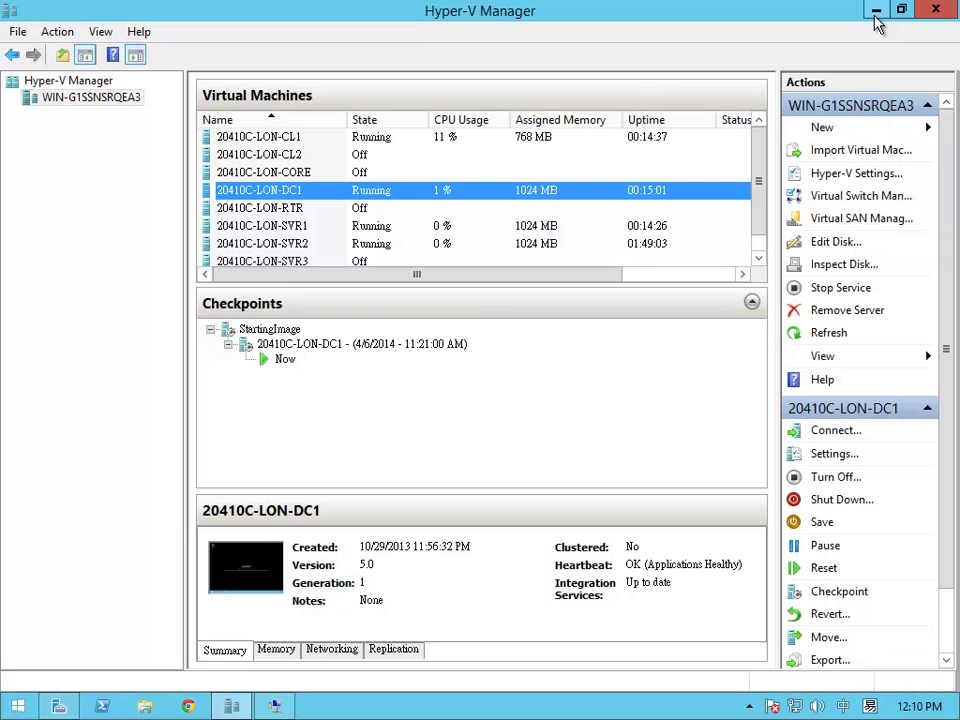
pyautogui.click(397, 230)
pyautogui.rightClick(397, 230)
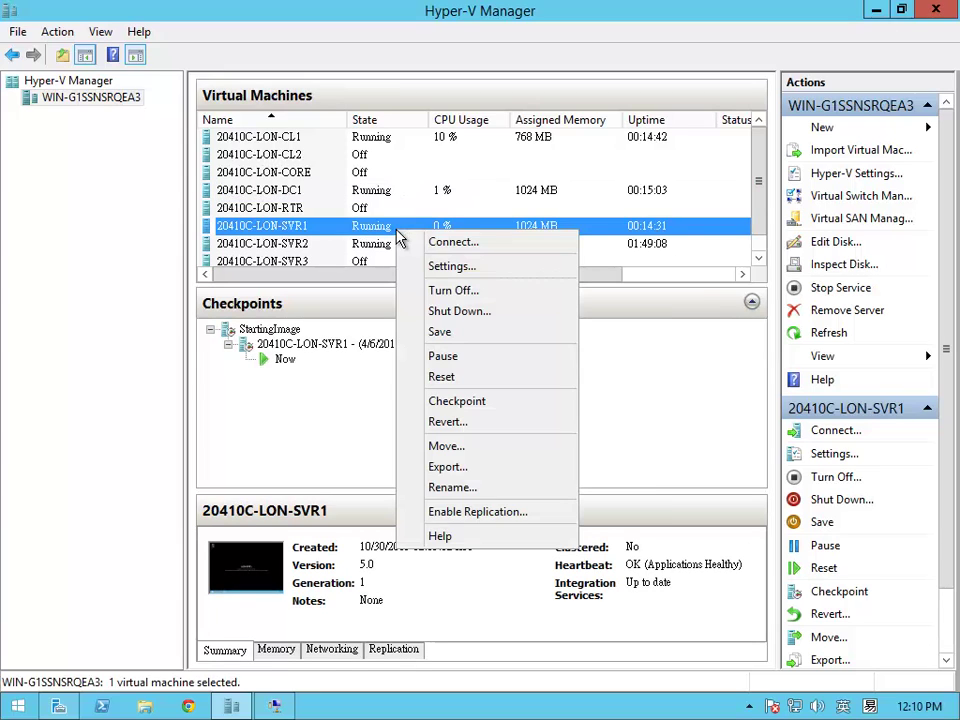
pyautogui.click(436, 247)
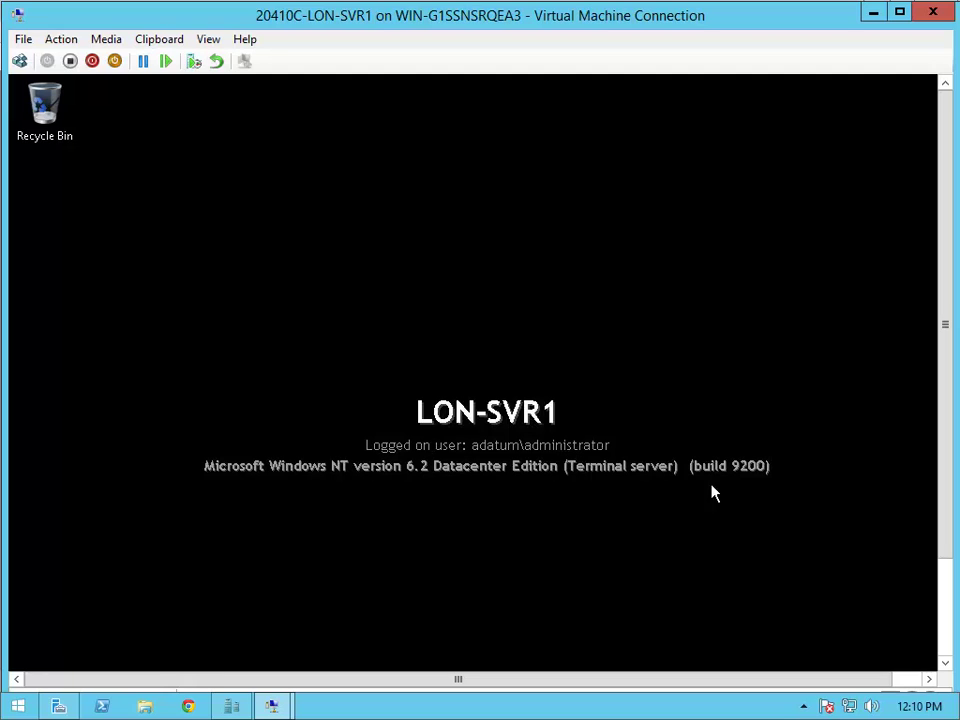
# - Open Local Disk (C:) in a maximized This PC window and create a folder named Marketing
pyautogui.moveTo(932, 622)
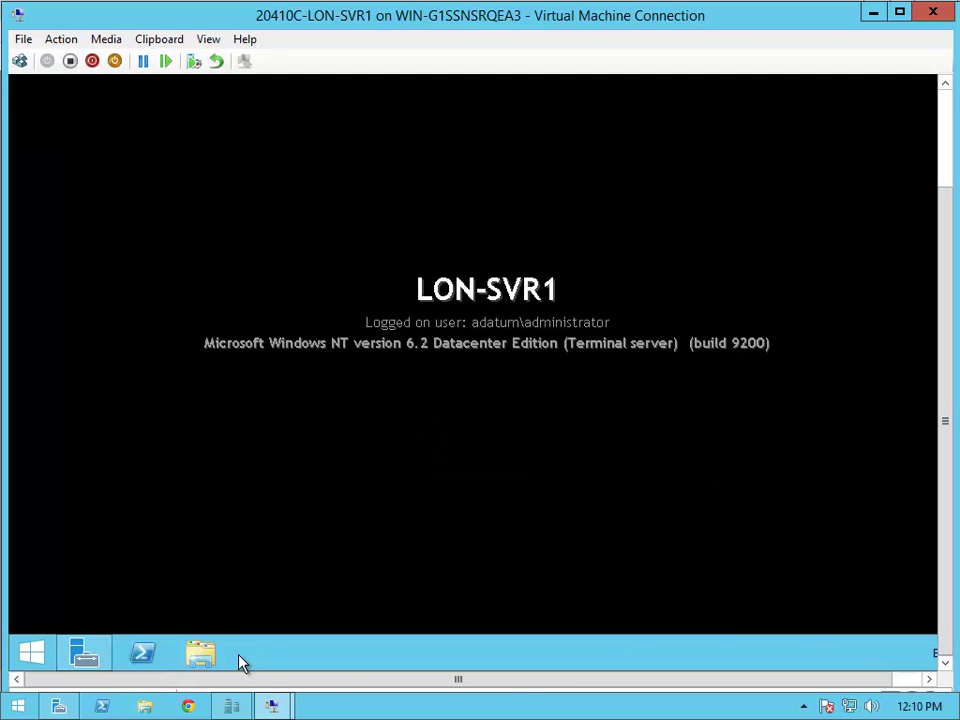
pyautogui.click(945, 142)
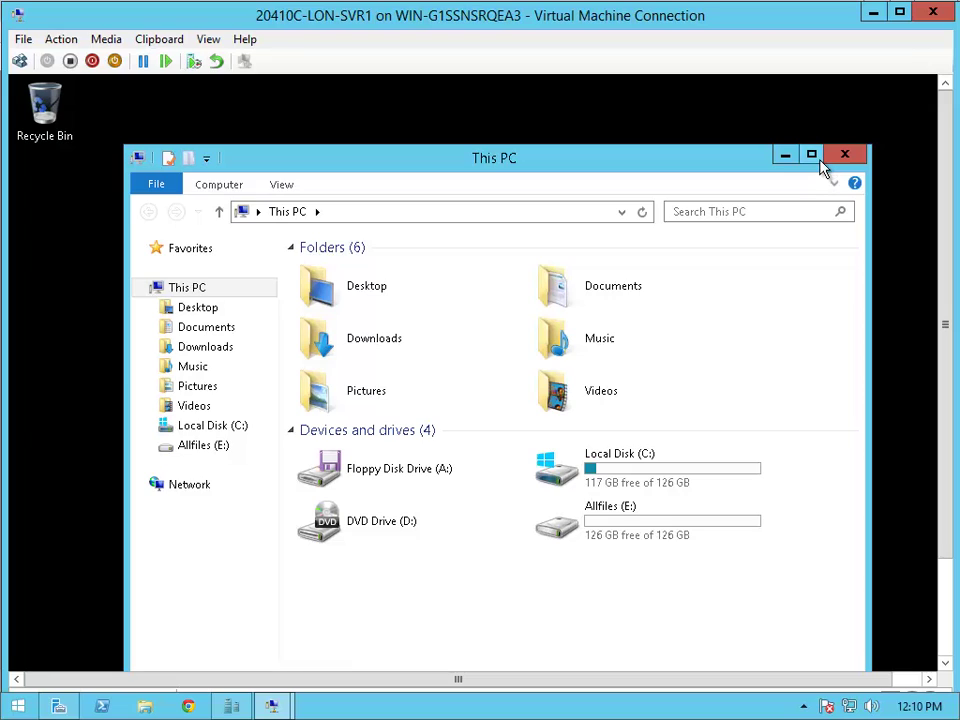
pyautogui.click(813, 156)
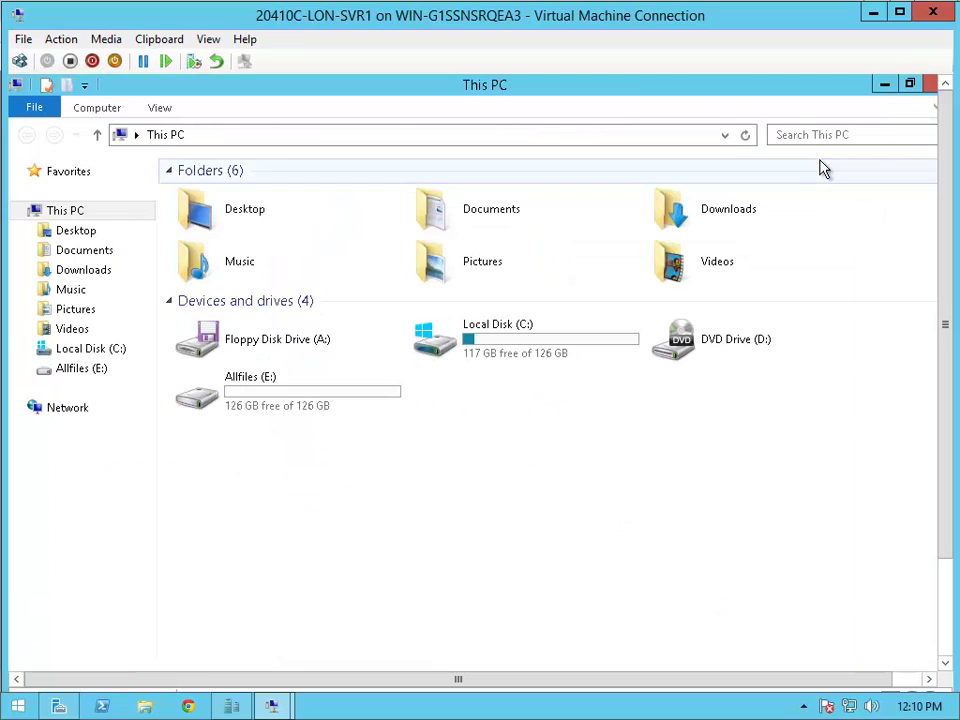
pyautogui.click(519, 343)
pyautogui.doubleClick(519, 343)
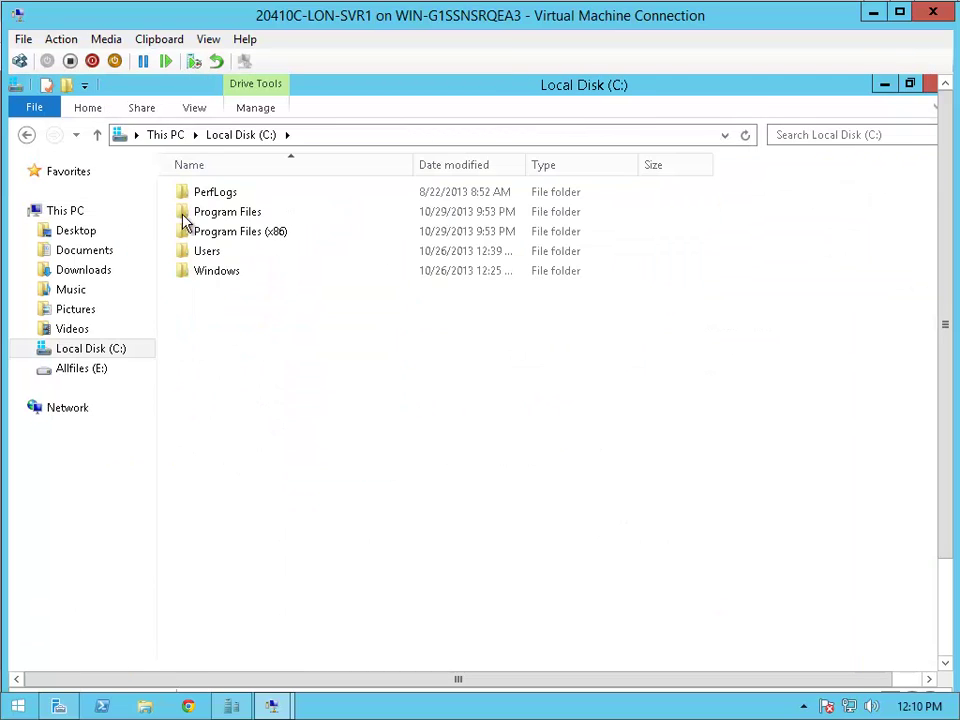
pyautogui.click(67, 87)
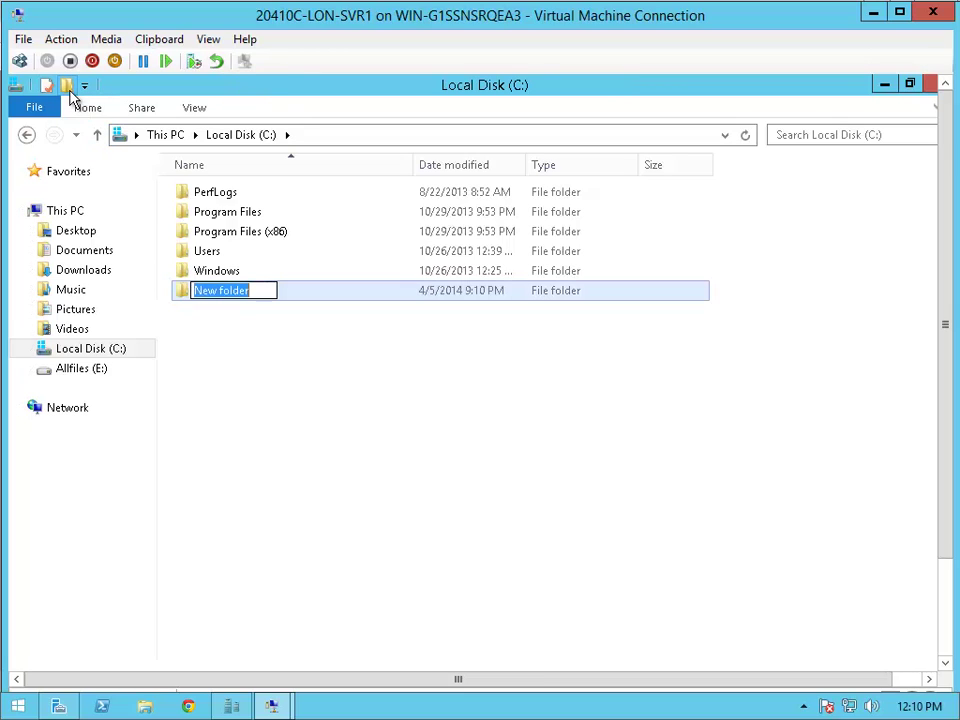
pyautogui.write('M')
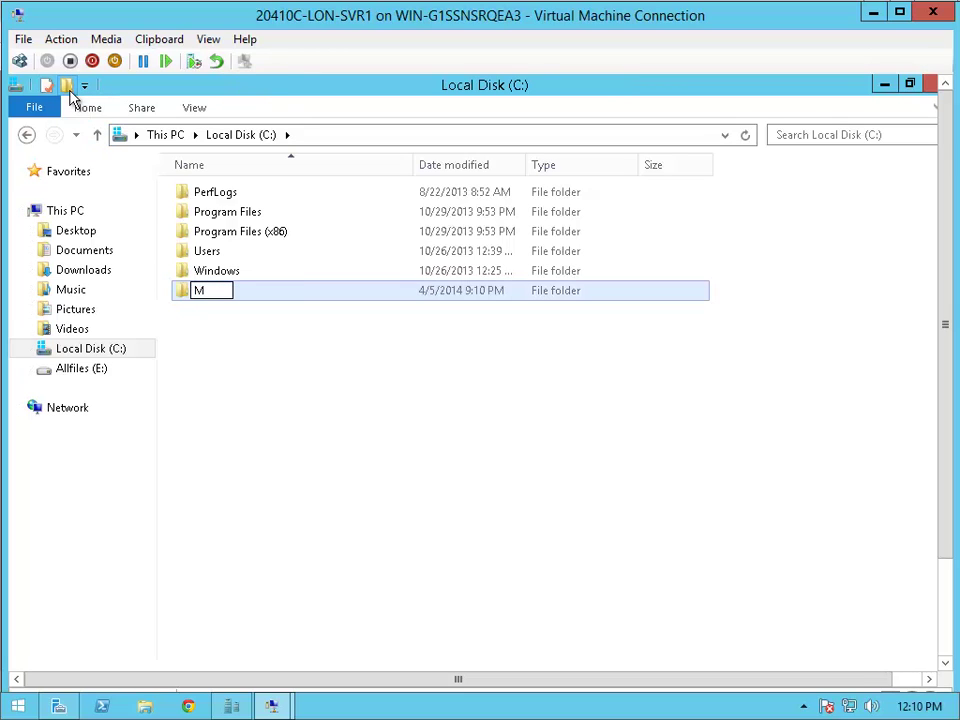
pyautogui.write('arketing')
pyautogui.press('Return')
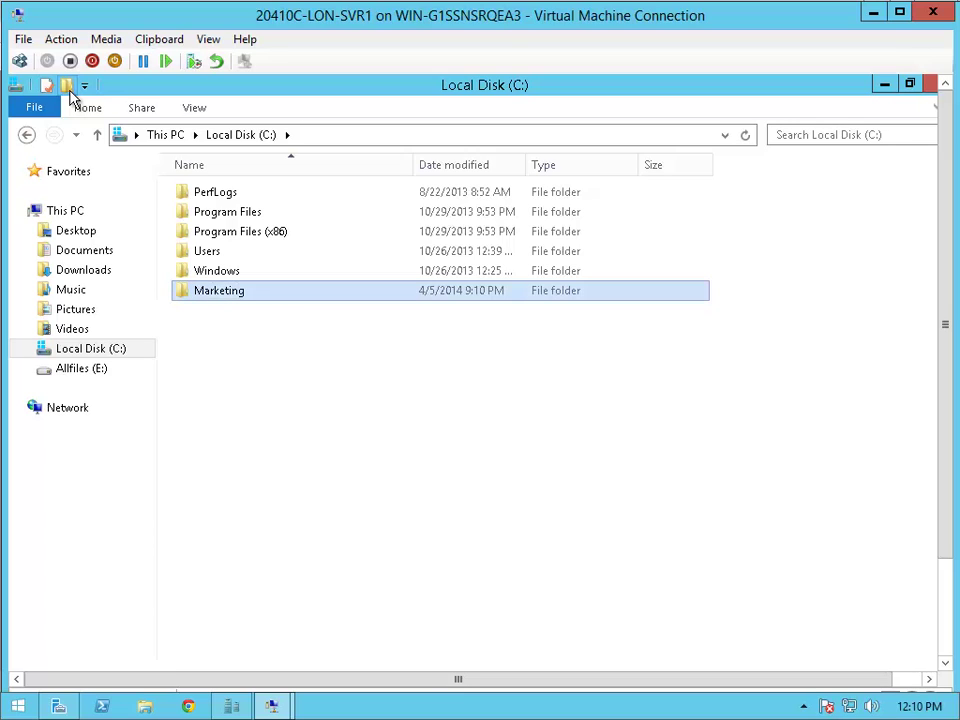
# - Open Marketing's Properties, go to Advanced Sharing, and enable Share this folder
pyautogui.rightClick(232, 304)
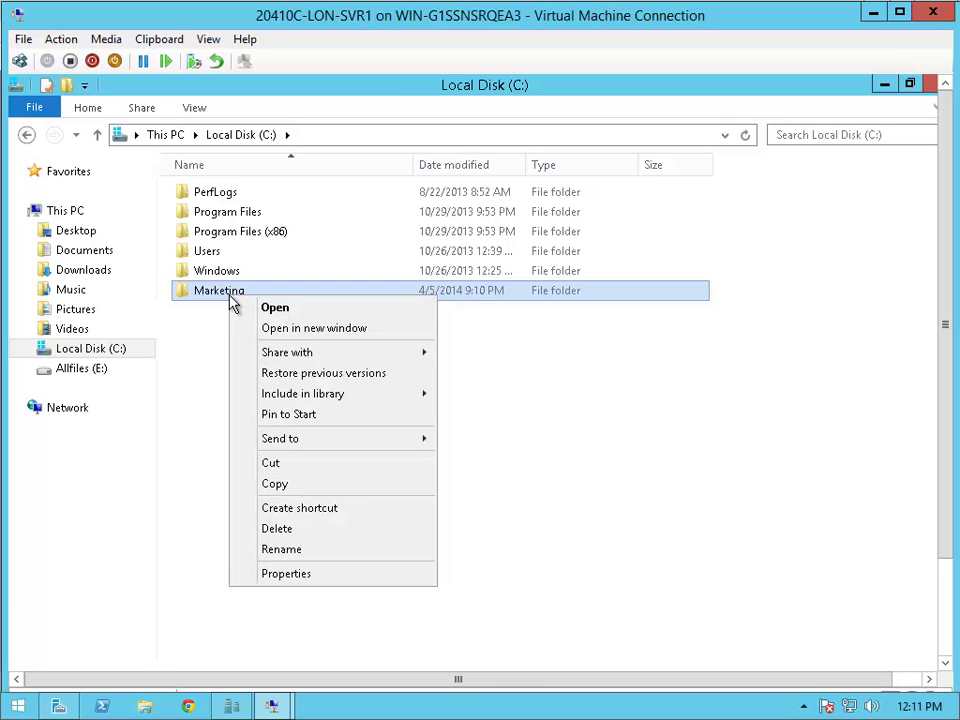
pyautogui.click(334, 576)
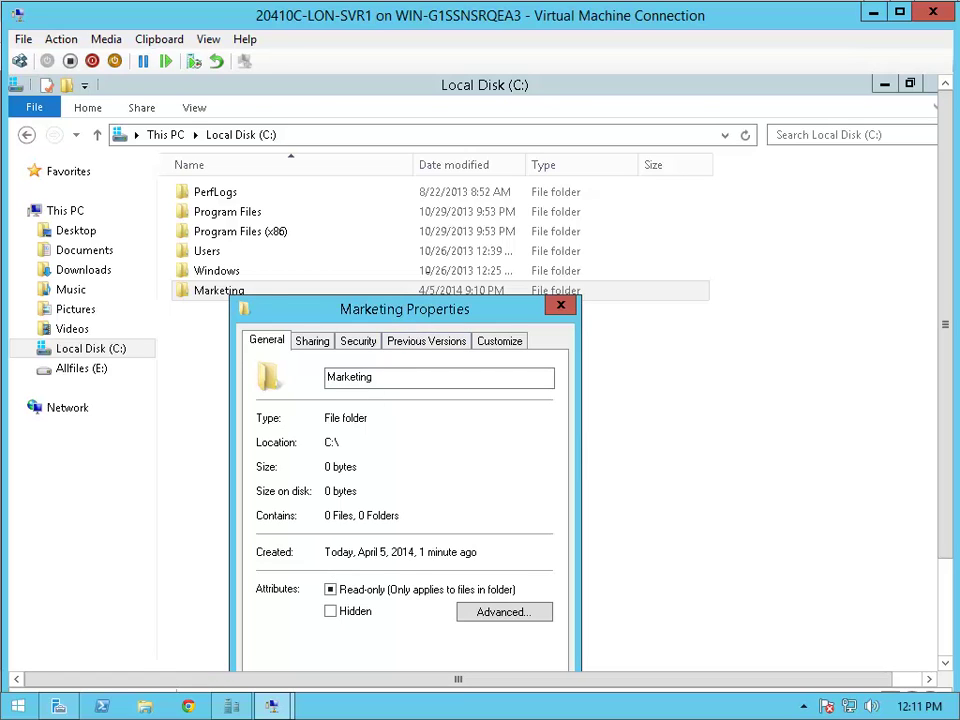
pyautogui.moveTo(397, 310); pyautogui.dragTo(444, 188)
pyautogui.click(357, 219)
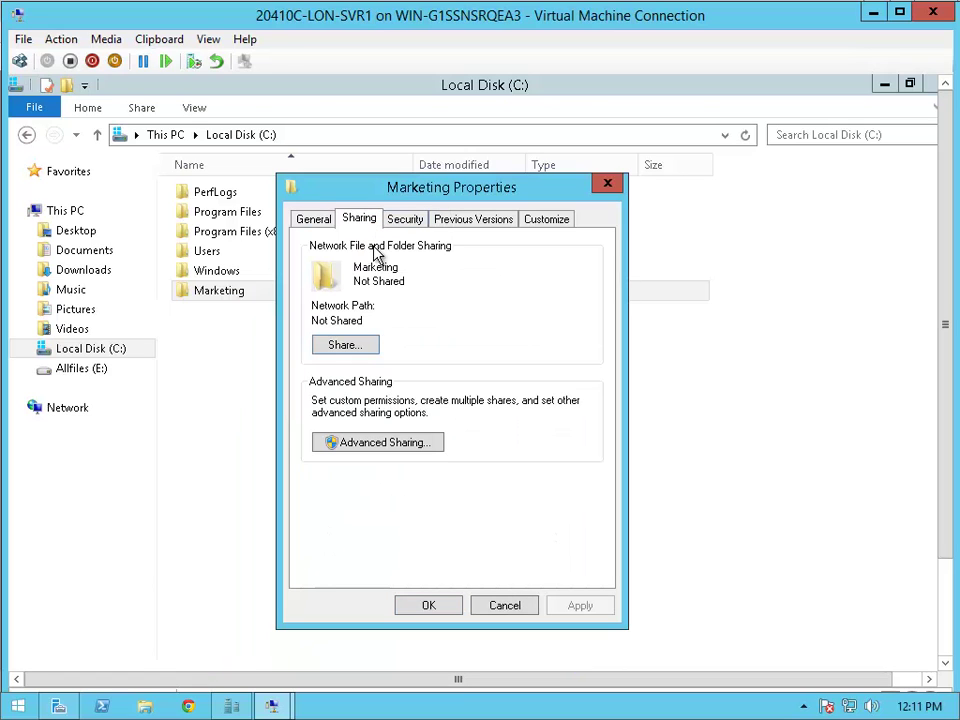
pyautogui.click(391, 441)
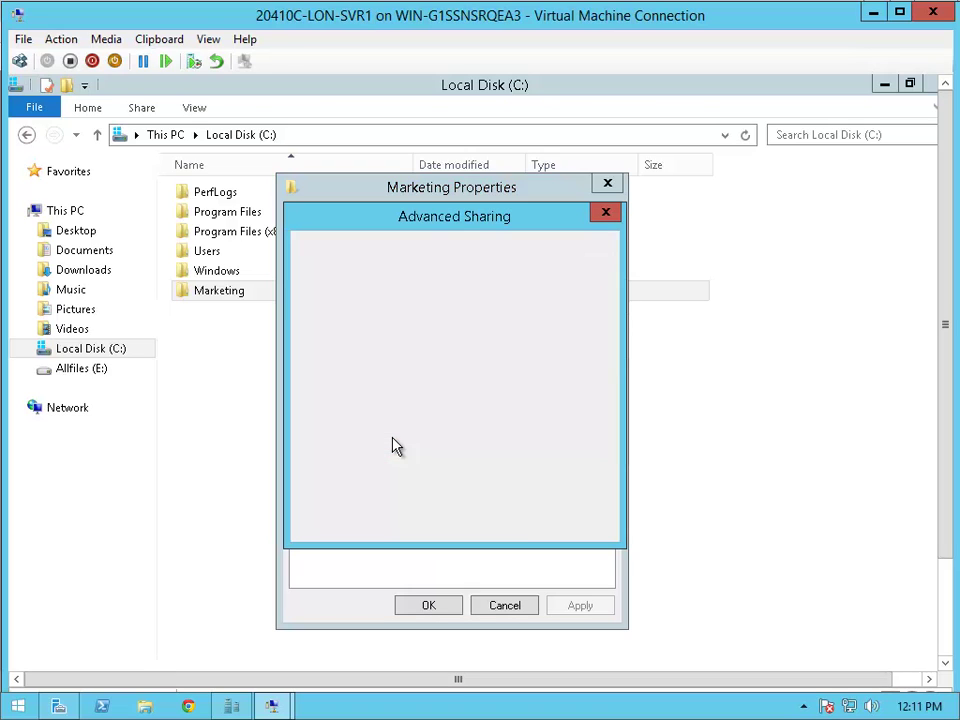
pyautogui.click(352, 252)
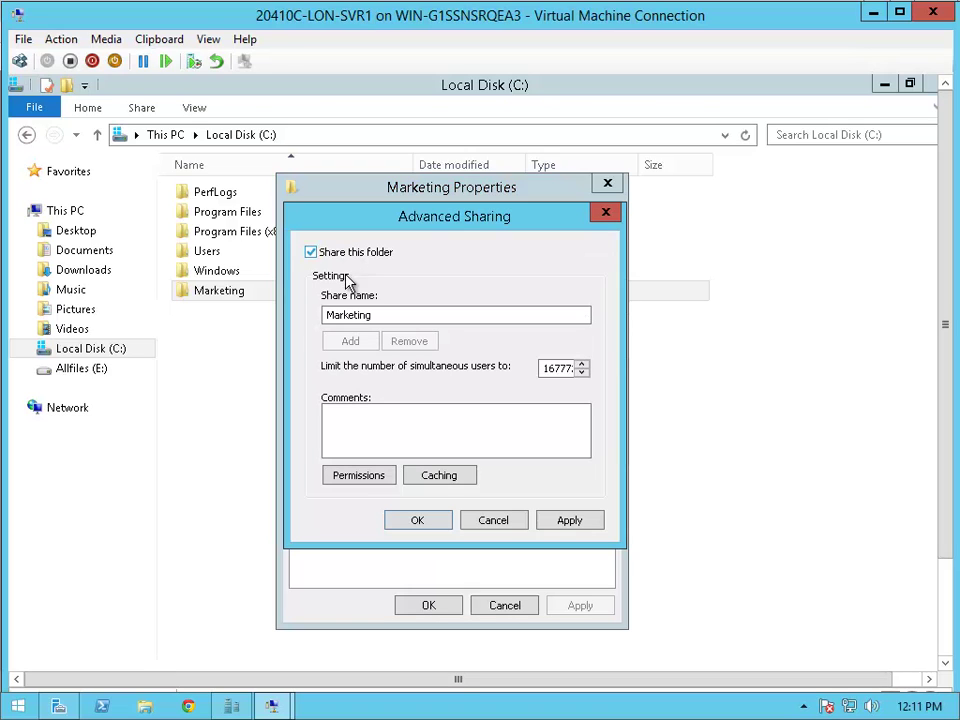
# - Add a domain user with Change access to the share permissions, remove Everyone, and confirm
pyautogui.click(358, 475)
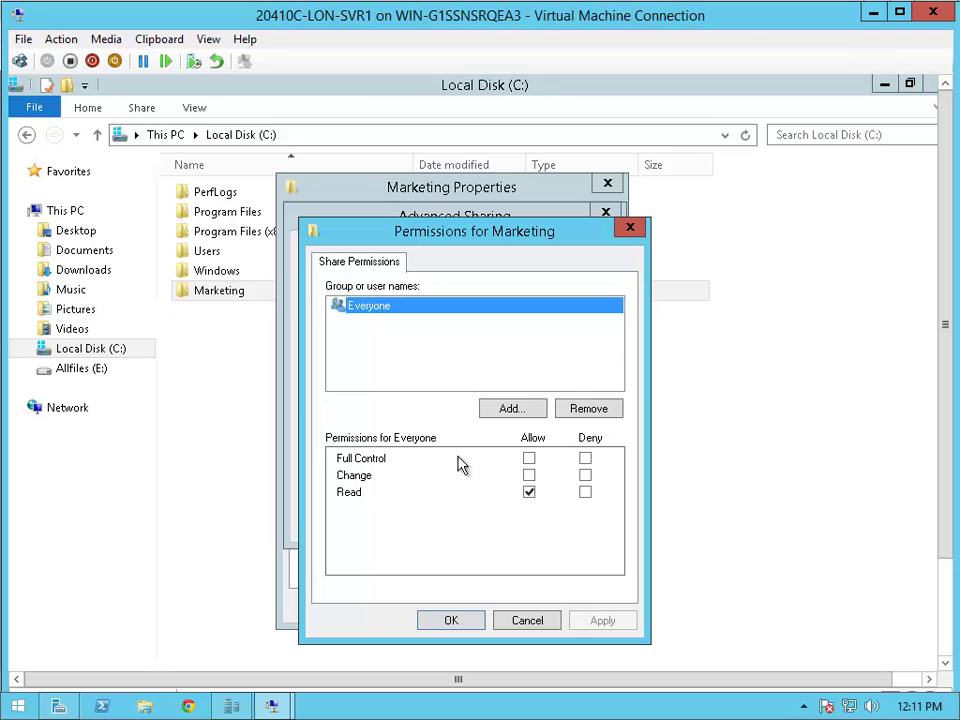
pyautogui.click(512, 409)
pyautogui.write('adam')
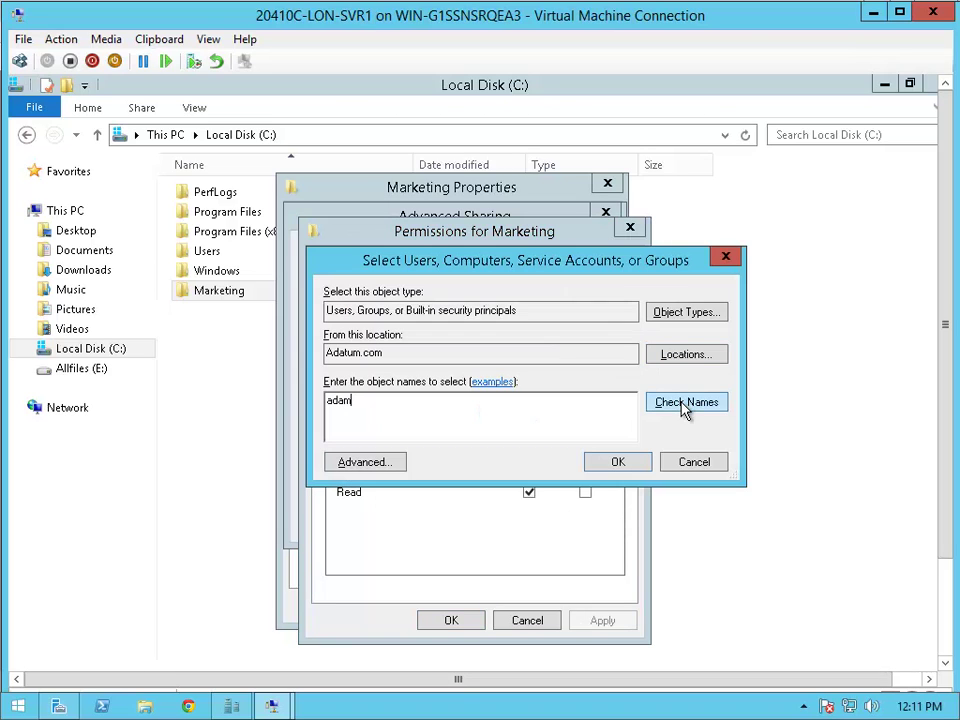
pyautogui.click(684, 406)
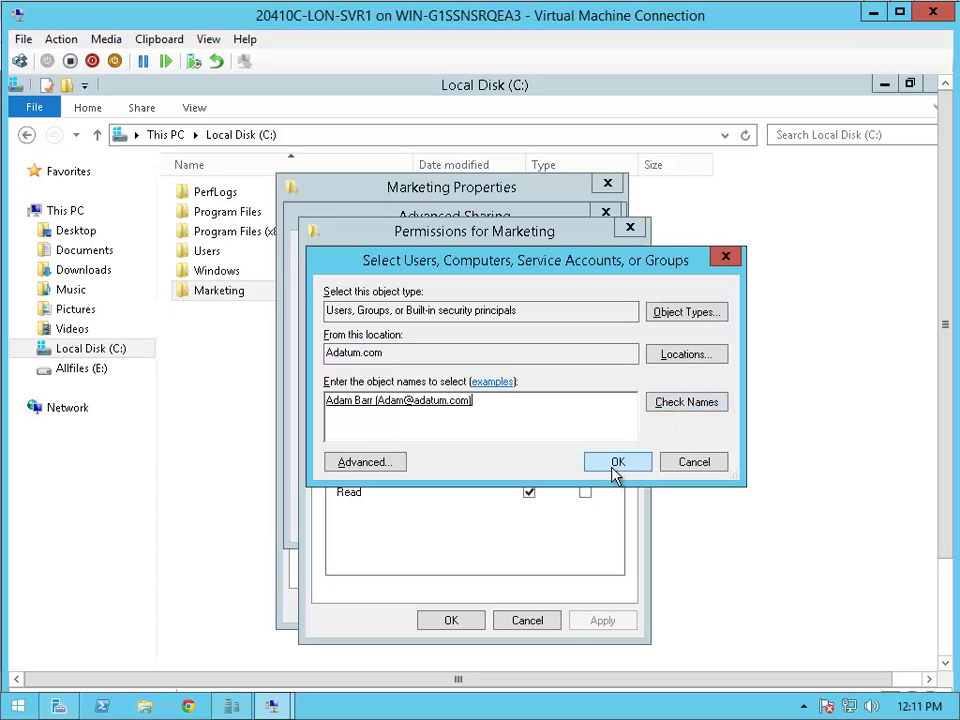
pyautogui.click(615, 466)
pyautogui.click(529, 475)
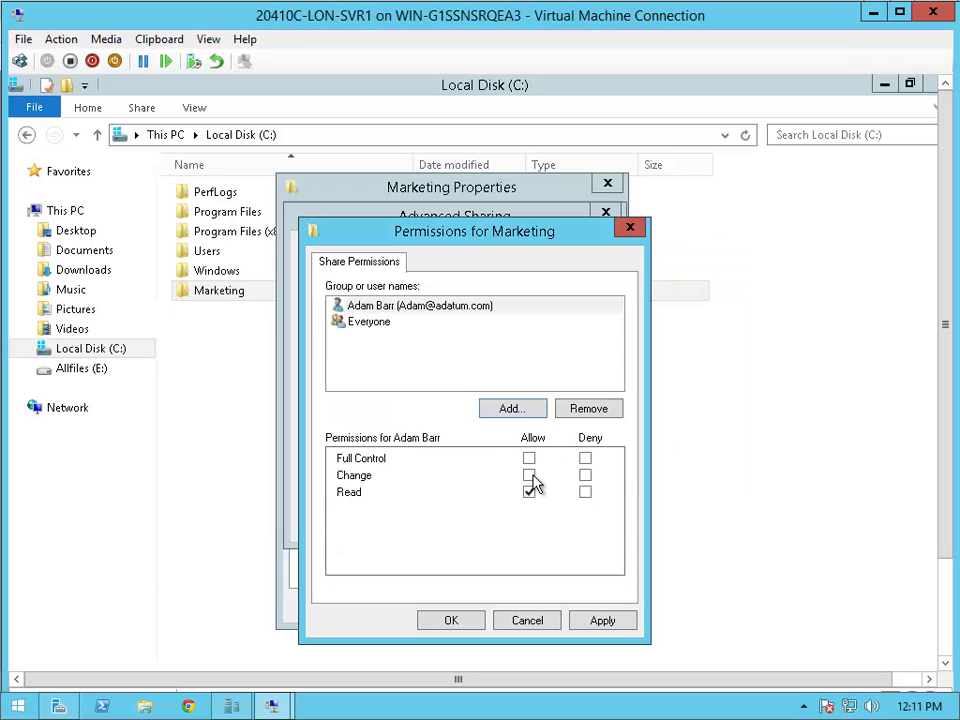
pyautogui.click(376, 322)
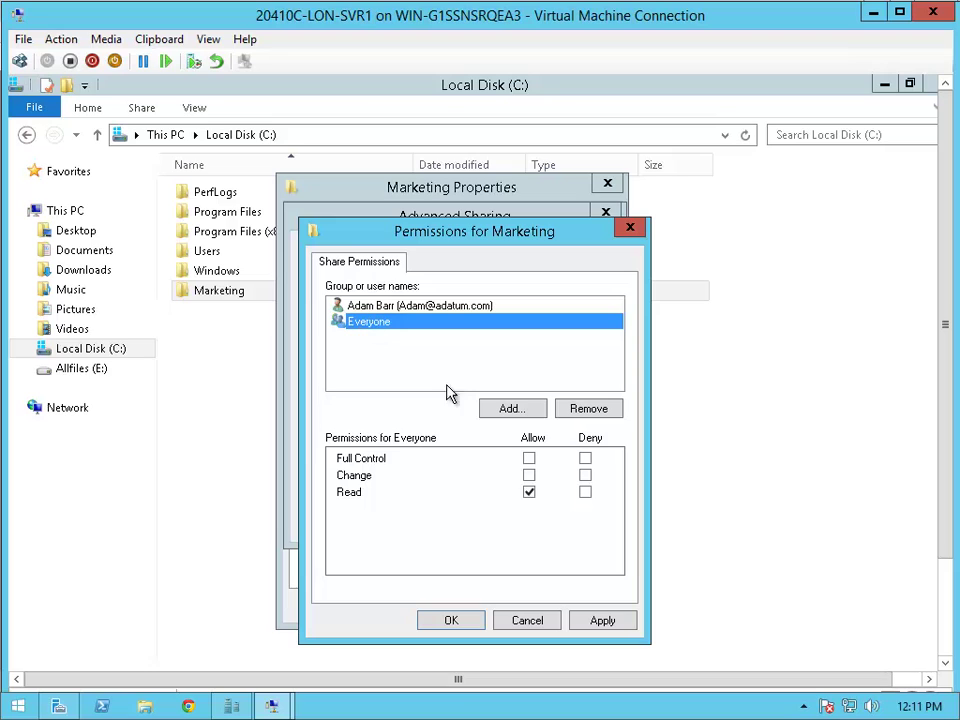
pyautogui.click(600, 410)
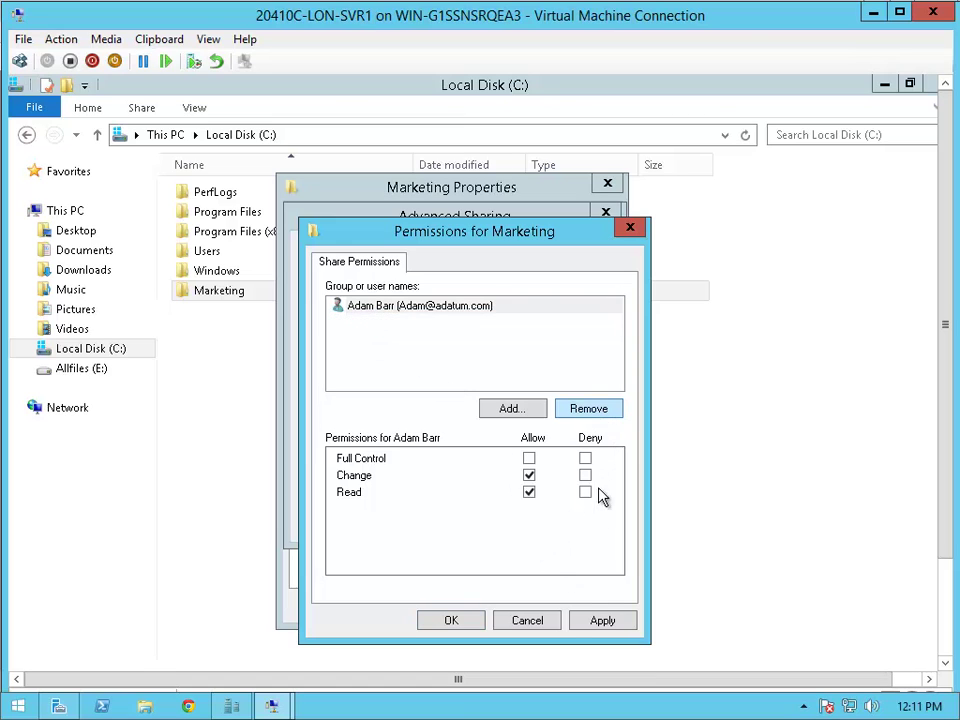
pyautogui.click(596, 624)
pyautogui.click(455, 626)
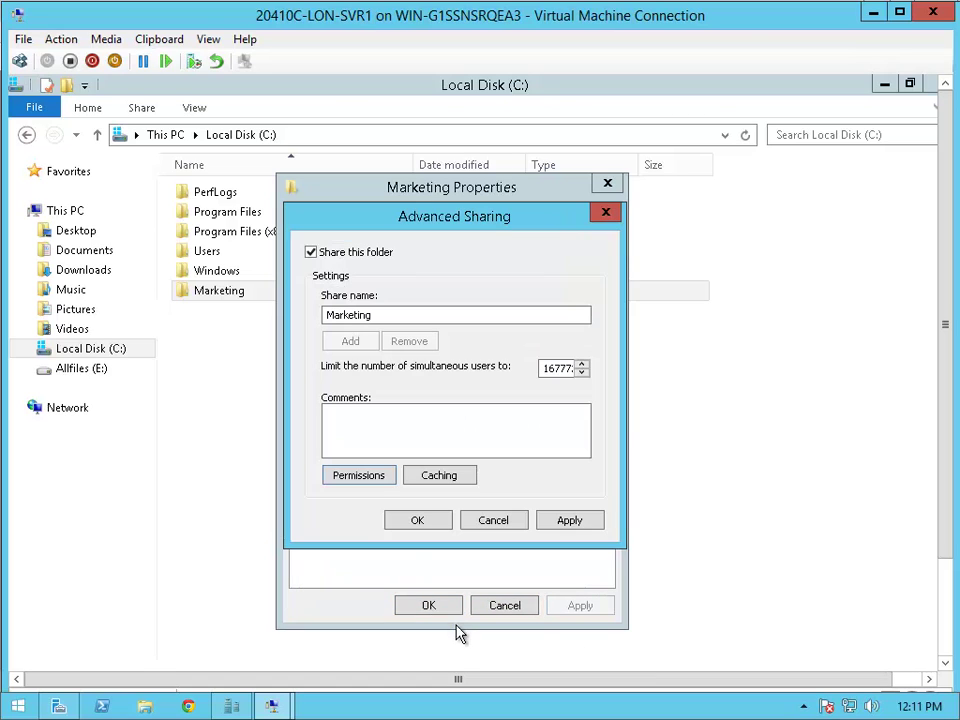
pyautogui.click(420, 522)
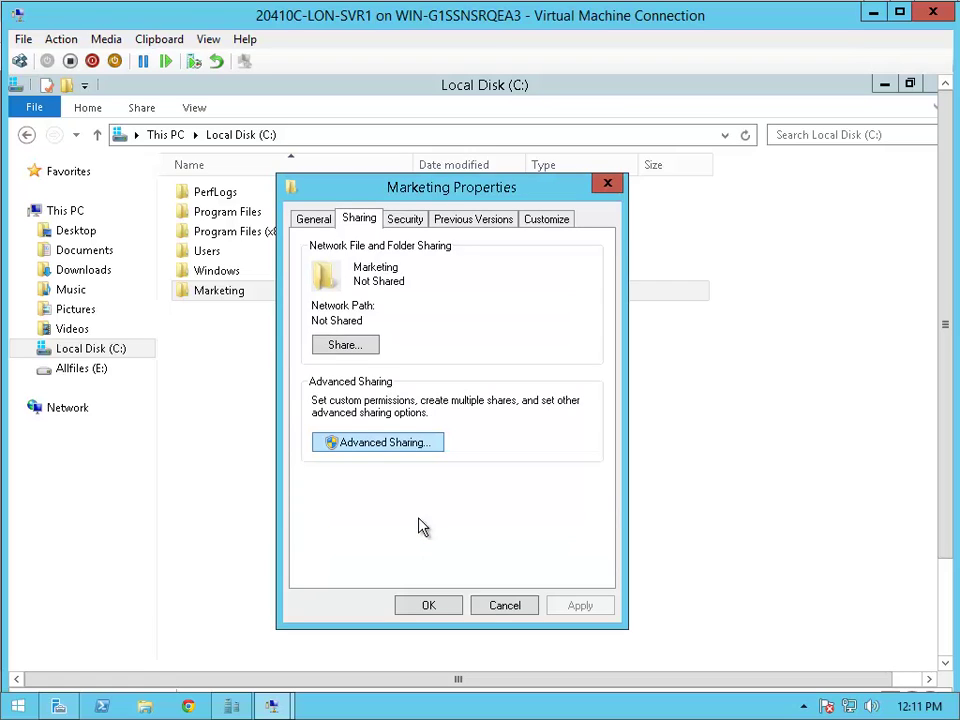
# - Open Marketing's Advanced Security Settings, review the user's share entry, and view the empty Auditing list
pyautogui.click(406, 220)
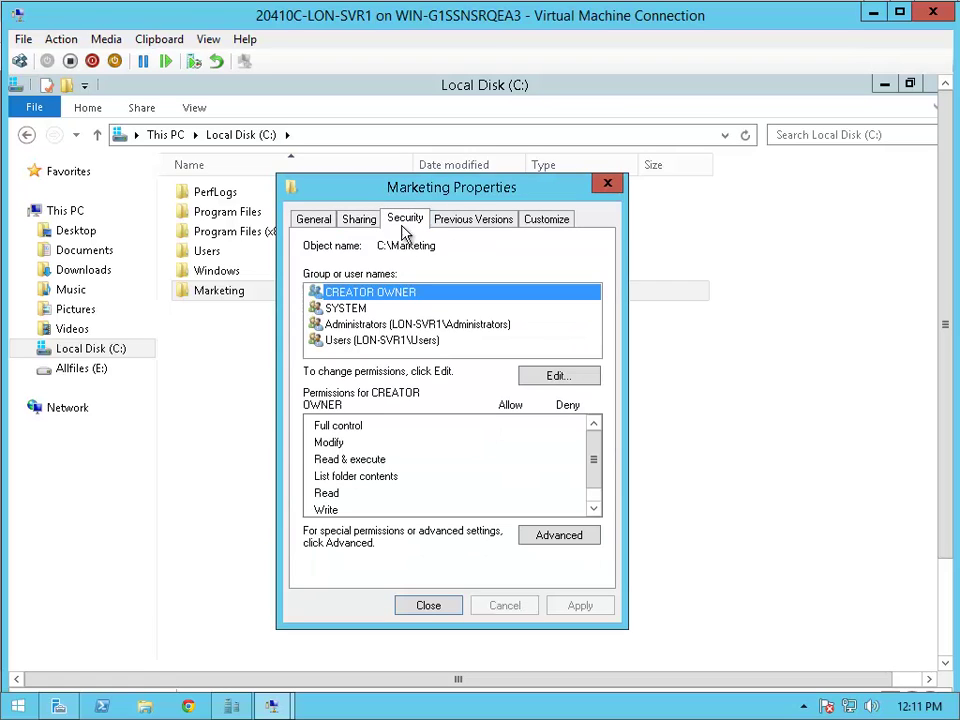
pyautogui.click(551, 535)
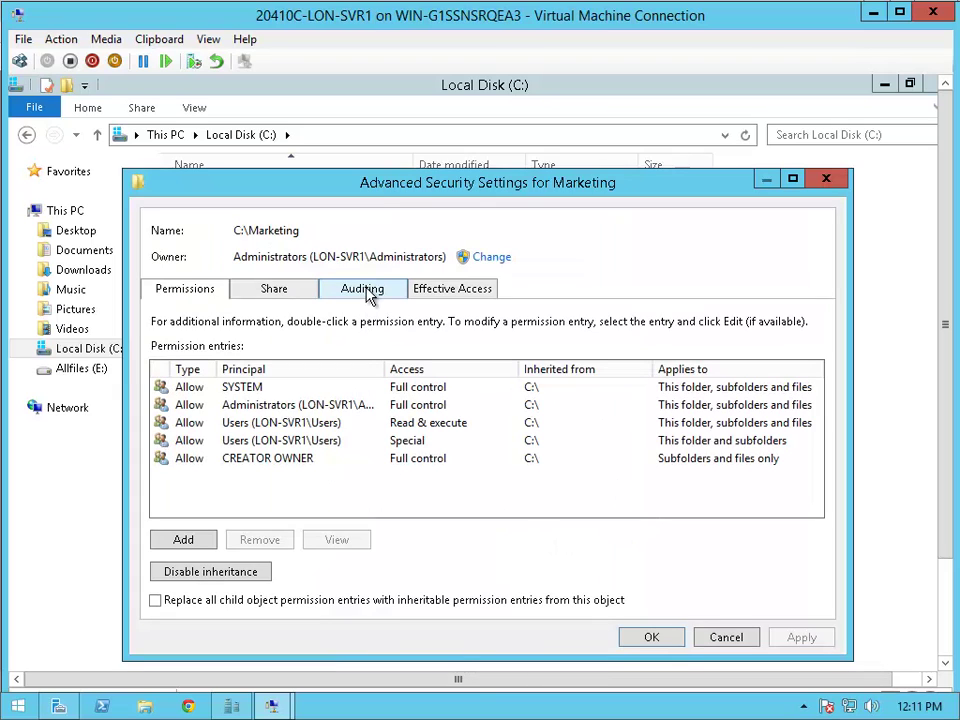
pyautogui.click(287, 297)
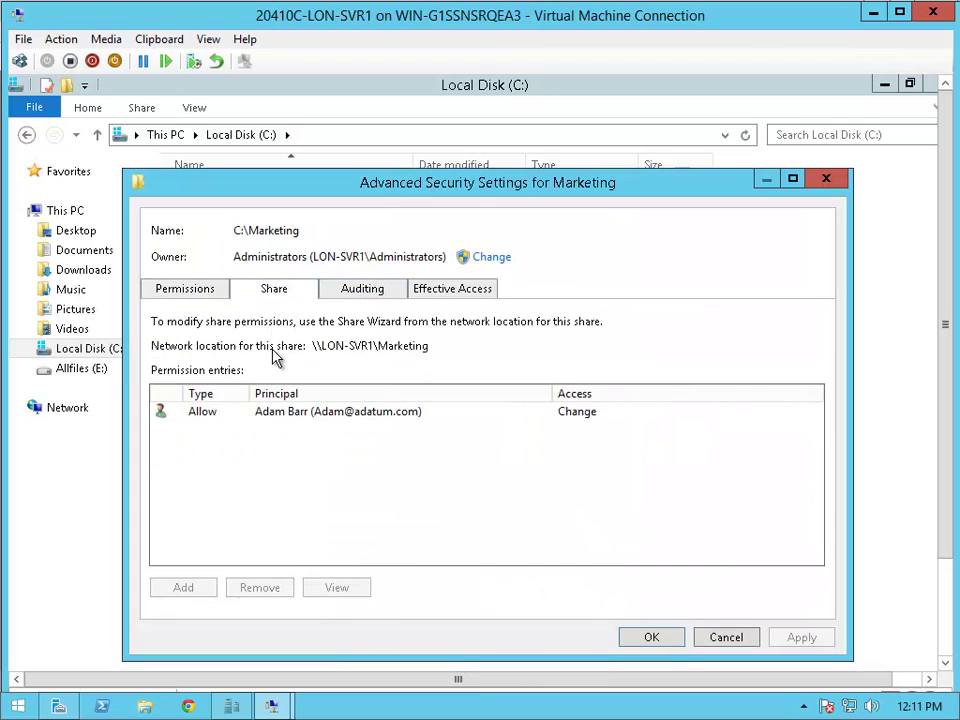
pyautogui.click(268, 416)
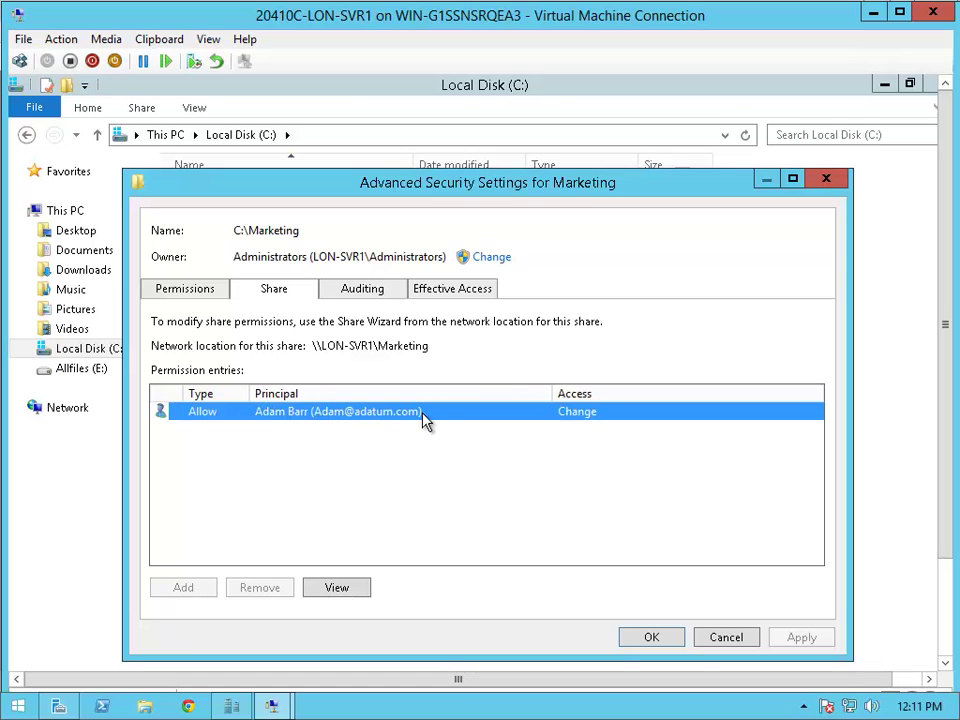
pyautogui.click(390, 295)
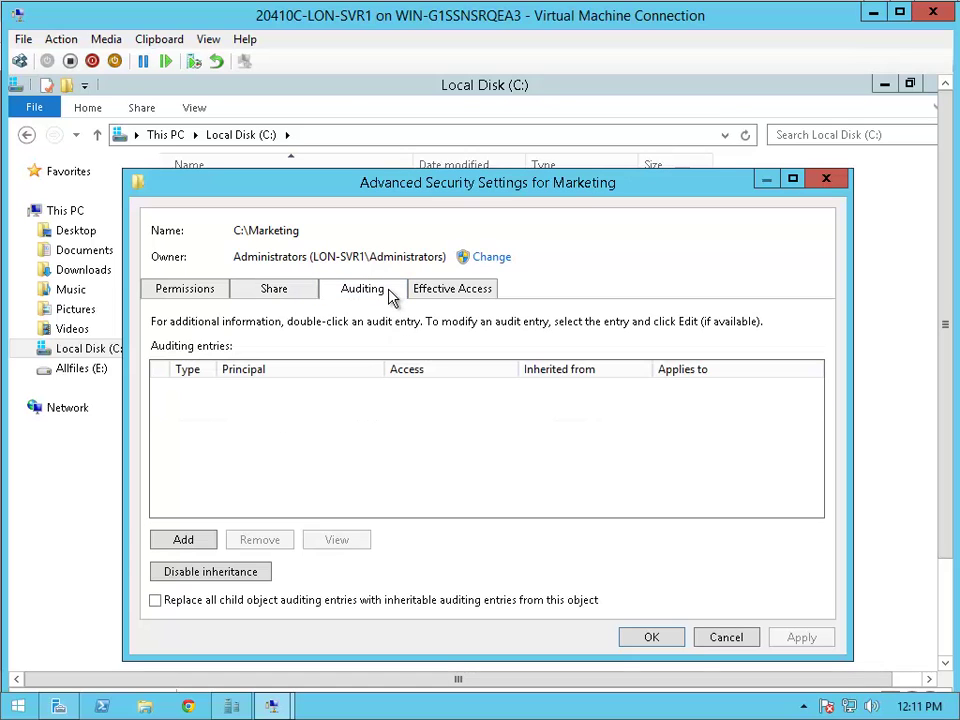
# - Start a new auditing entry with Domain Users as the principal
pyautogui.click(185, 540)
pyautogui.click(226, 208)
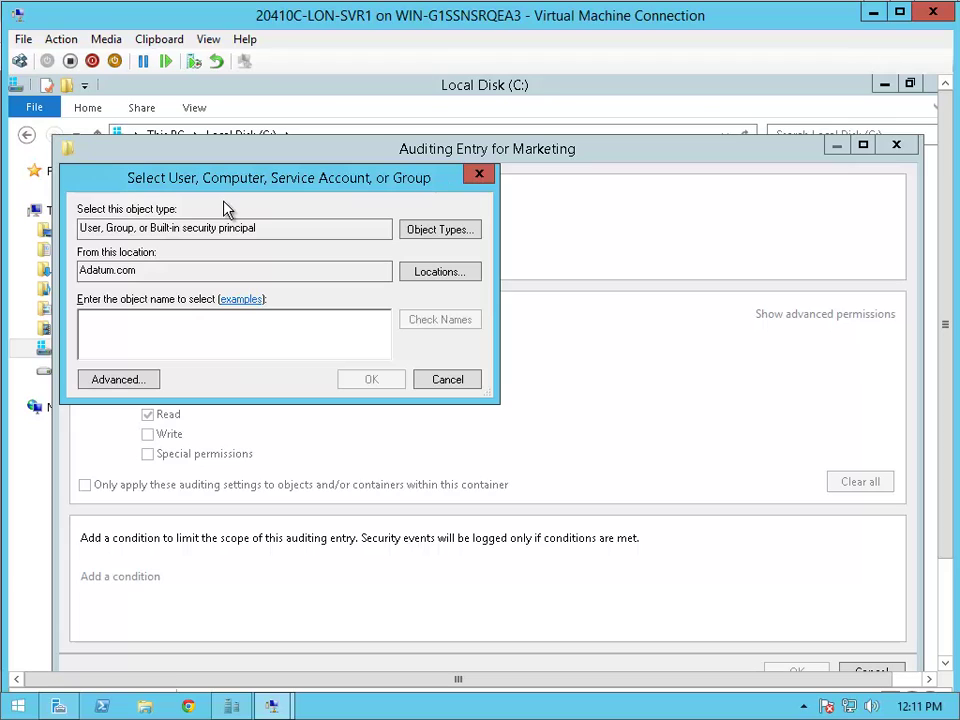
pyautogui.write('D')
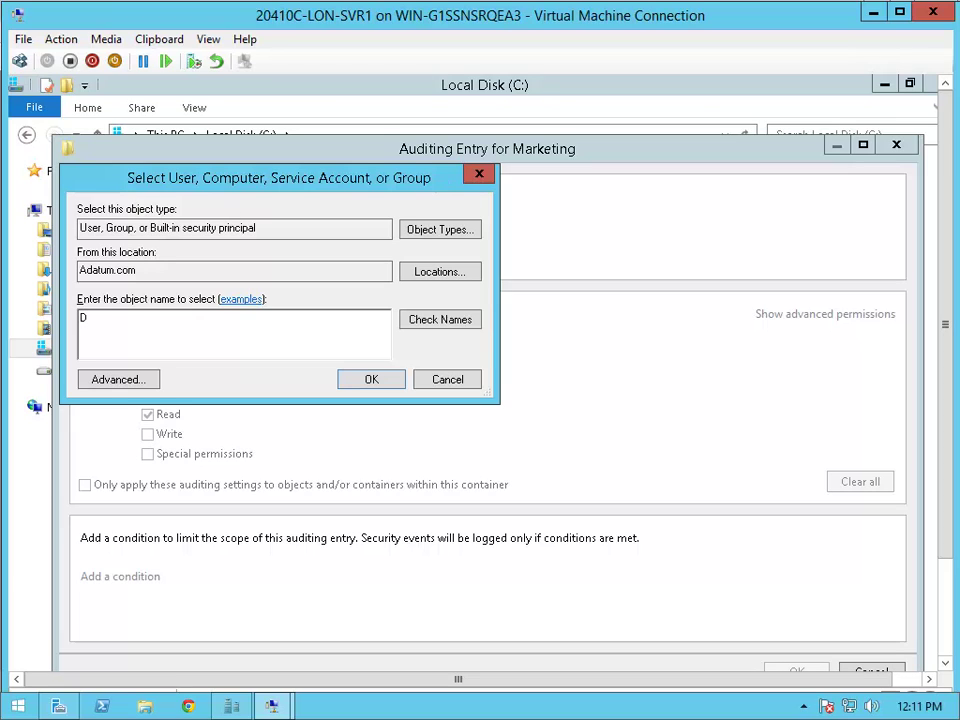
pyautogui.write('omain Users')
pyautogui.click(428, 326)
pyautogui.click(370, 384)
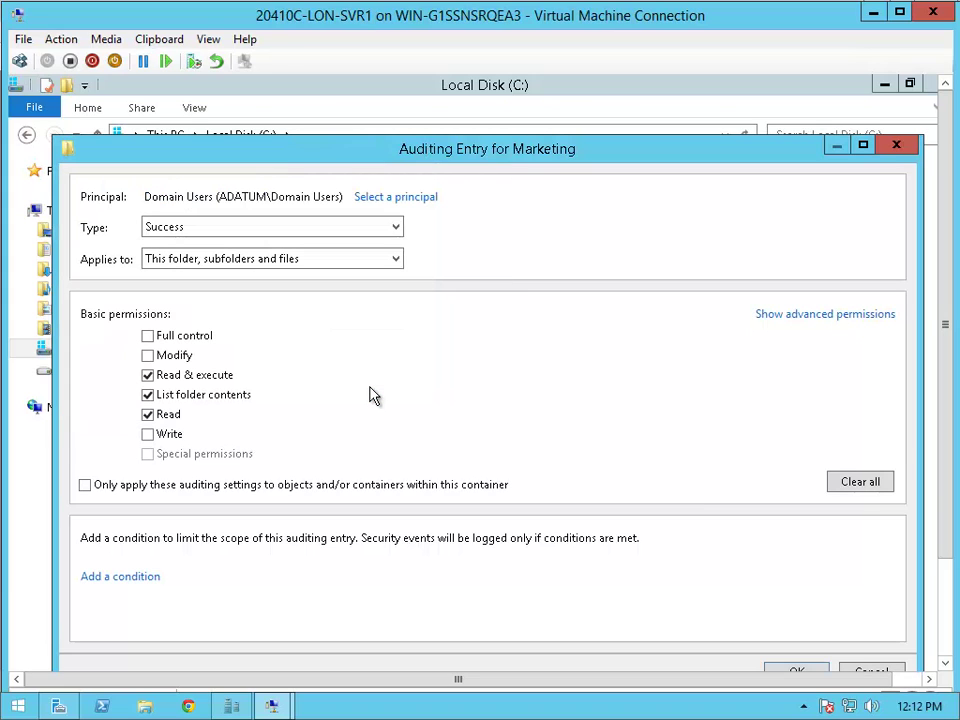
# - Set the audit type to All, add Write access, and save the entry
pyautogui.click(326, 230)
pyautogui.click(296, 247)
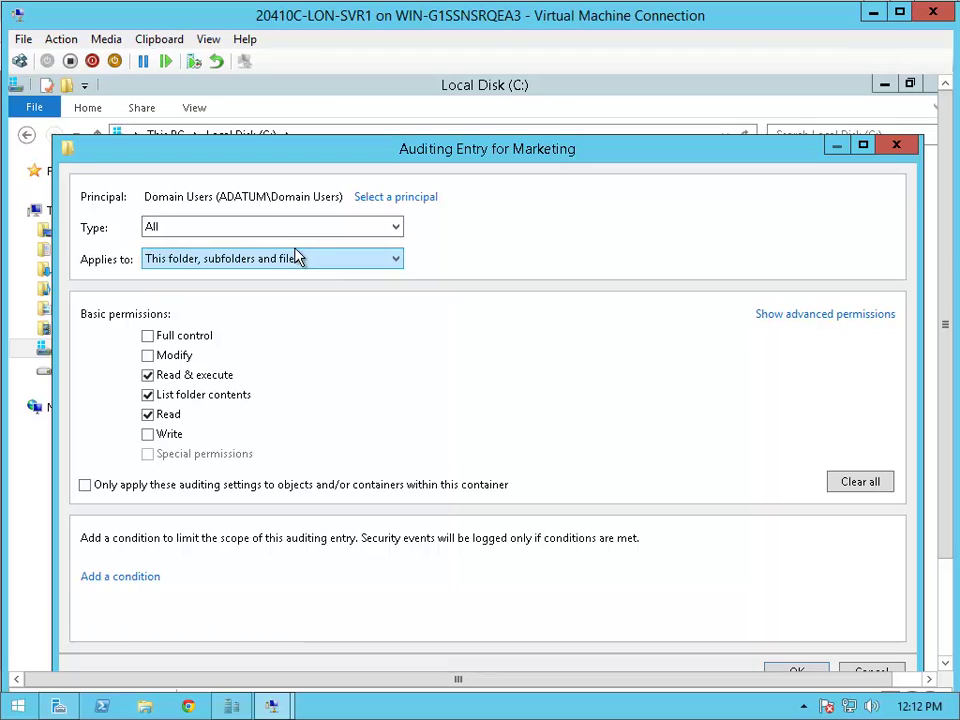
pyautogui.click(171, 438)
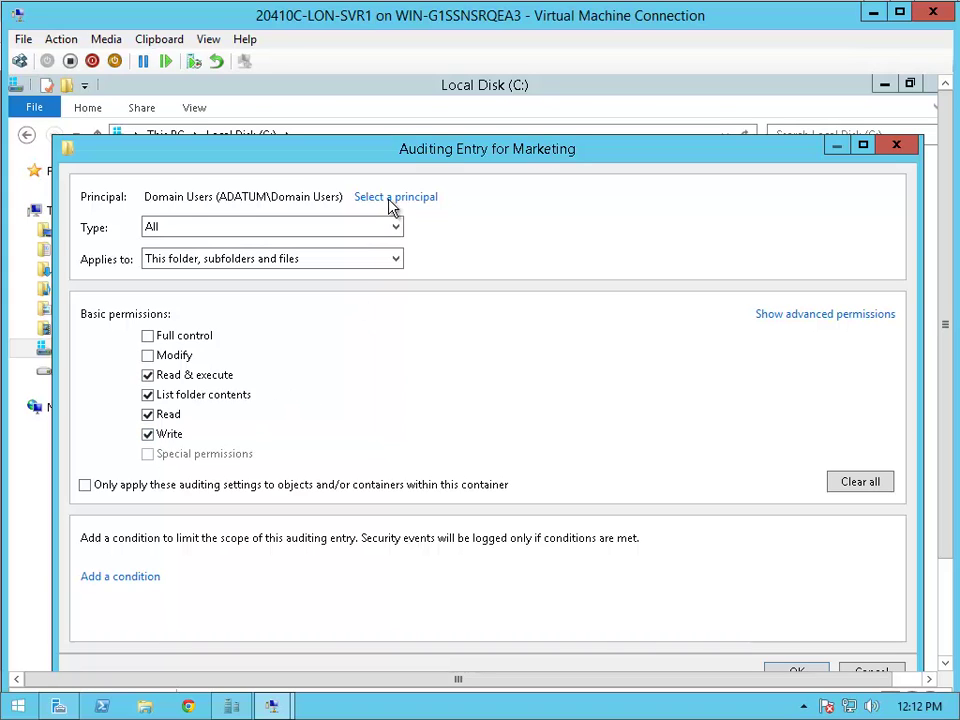
pyautogui.moveTo(435, 163); pyautogui.dragTo(429, 118)
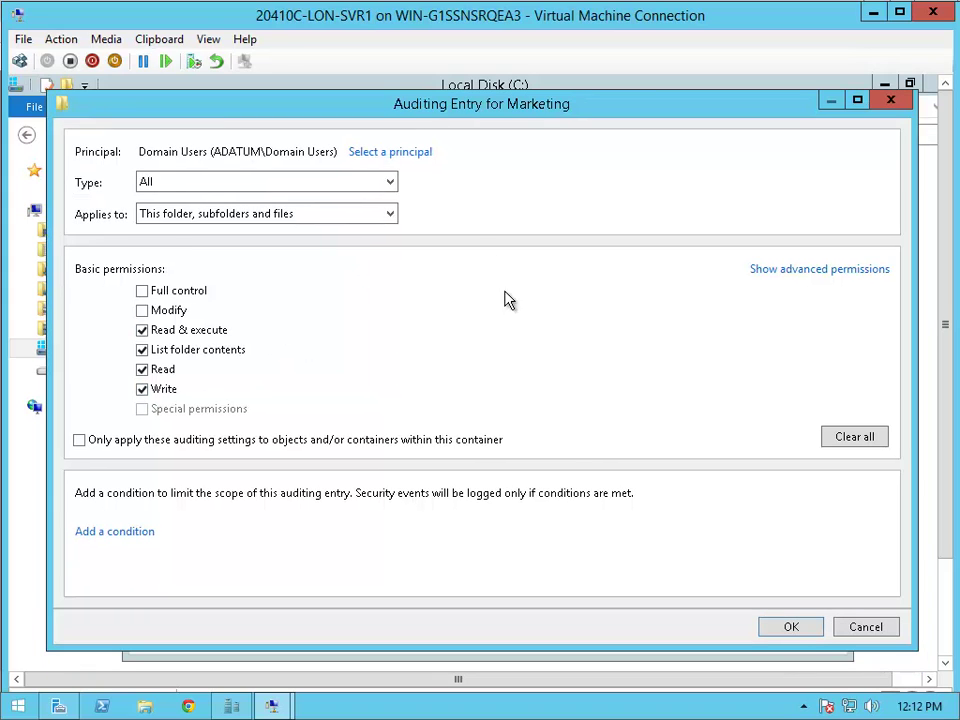
pyautogui.click(791, 628)
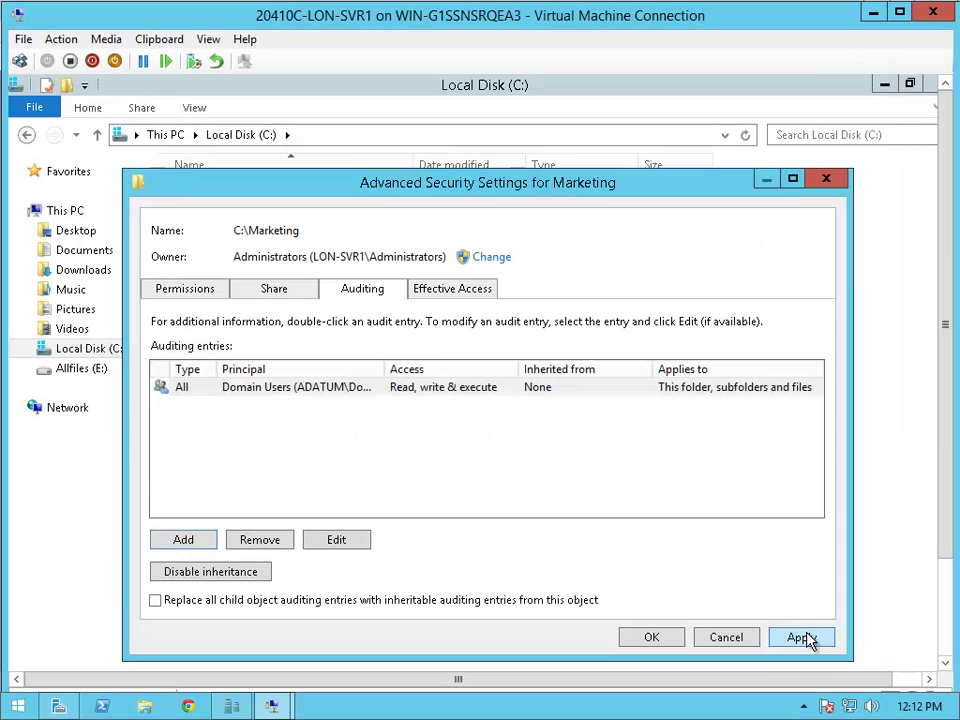
pyautogui.click(656, 638)
# - Close Marketing Properties, run gpupdate /force in PowerShell, then close the console
pyautogui.click(403, 607)
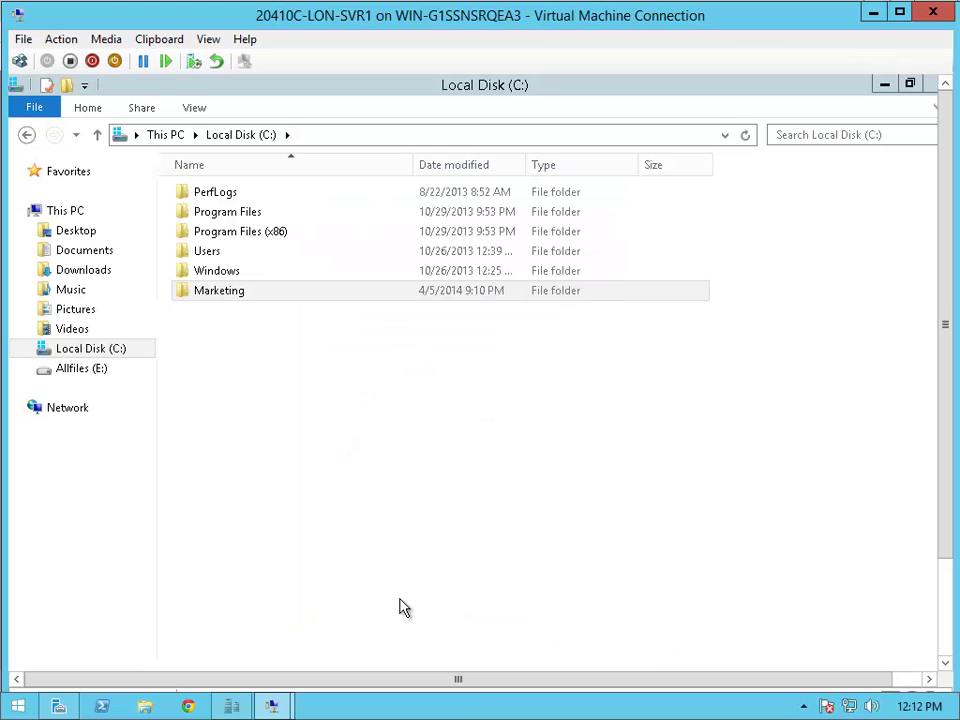
pyautogui.click(944, 594)
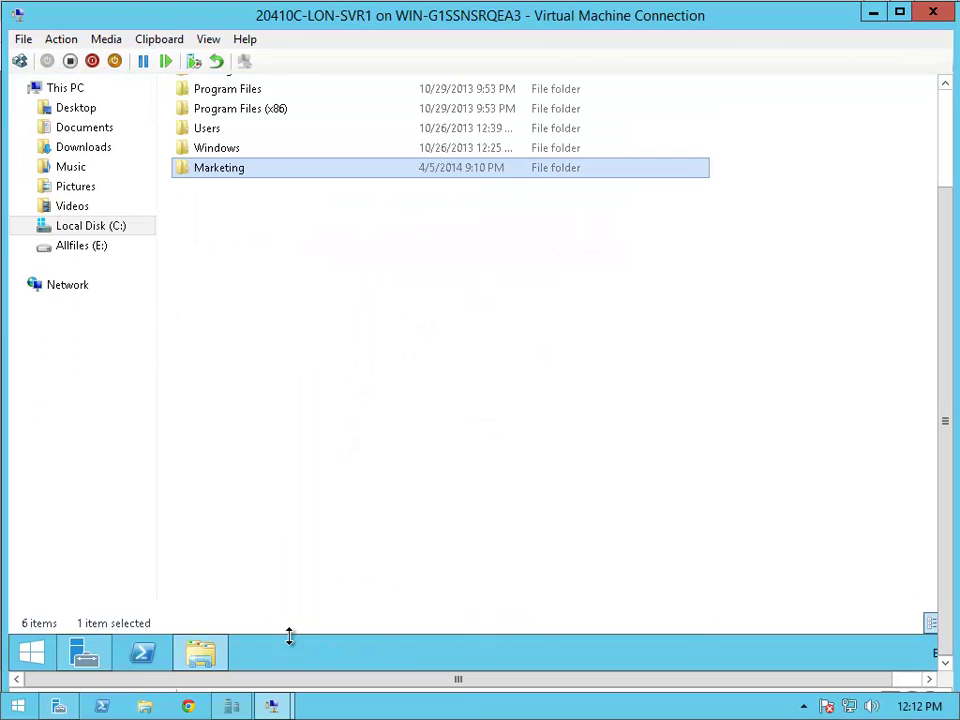
pyautogui.click(150, 662)
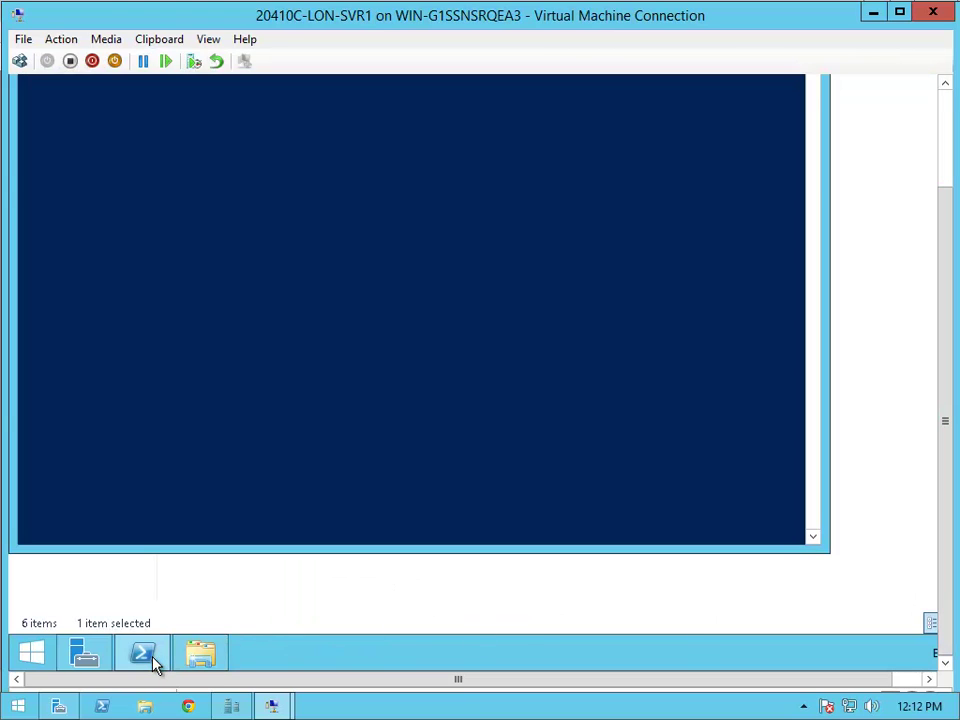
pyautogui.click(940, 156)
pyautogui.click(540, 281)
pyautogui.write('gp')
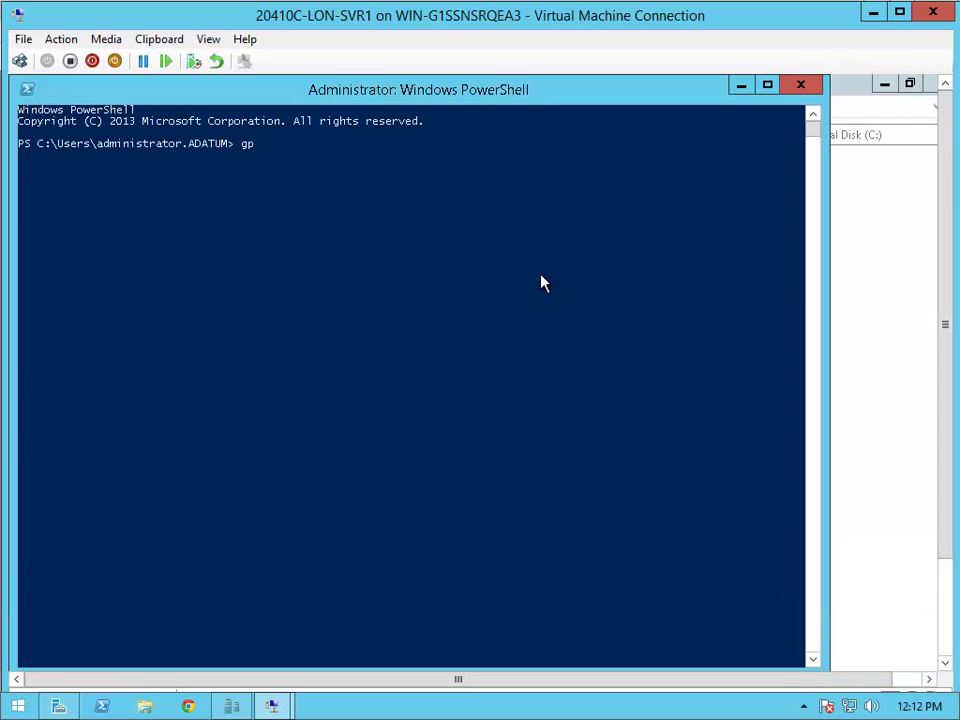
pyautogui.write('update /force')
pyautogui.press('Return')
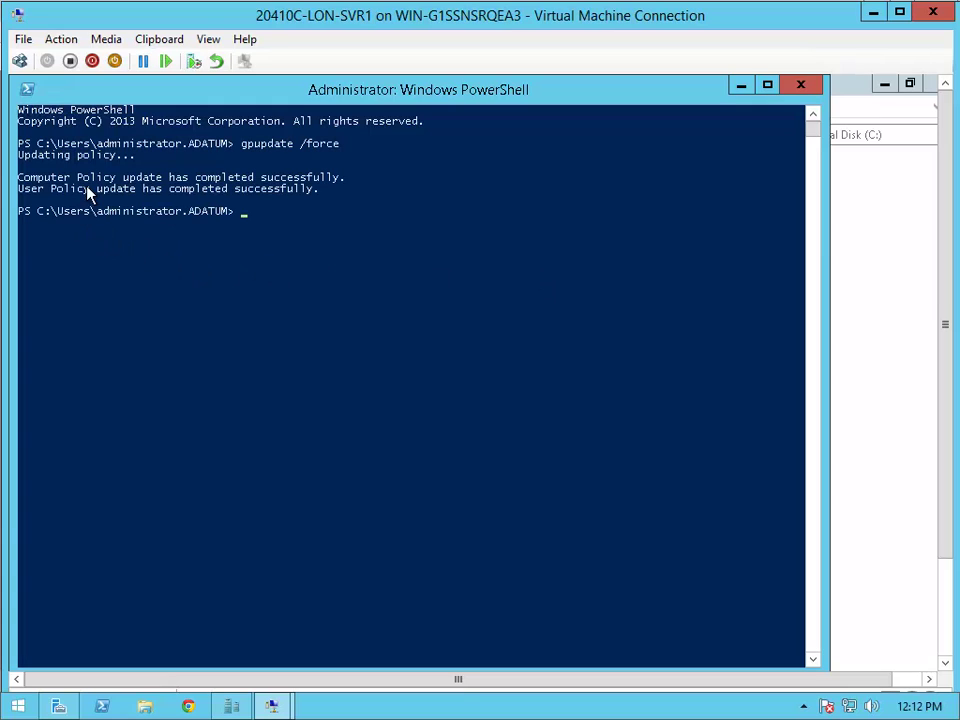
pyautogui.click(800, 88)
# - Close File Explorer, minimize the LON-SVR1 window, and connect to 20410C-LON-CL1
pyautogui.click(928, 84)
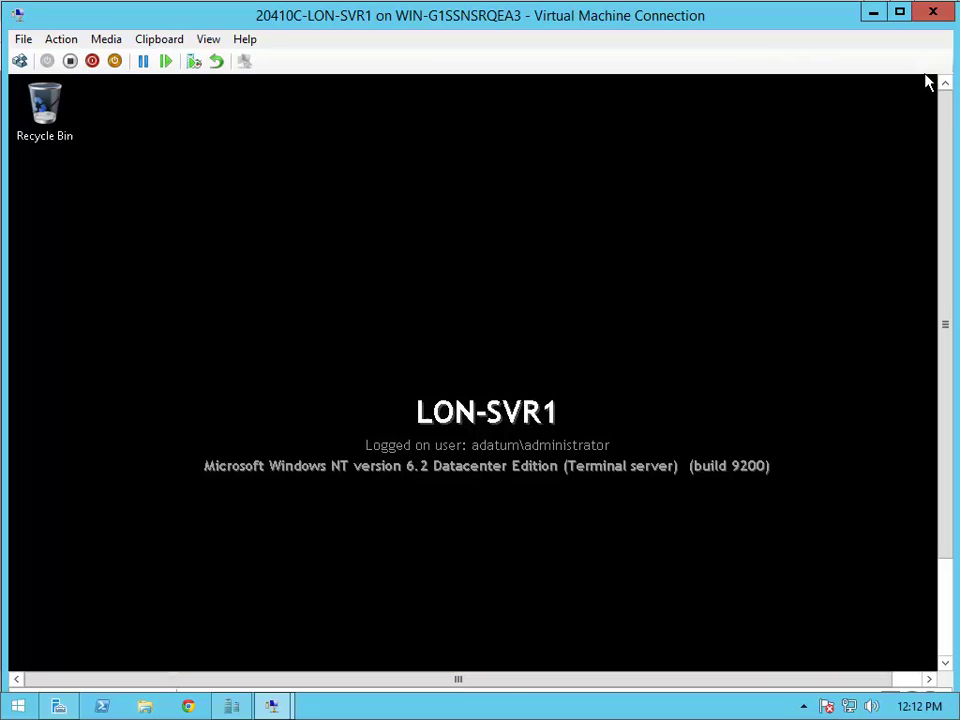
pyautogui.click(874, 14)
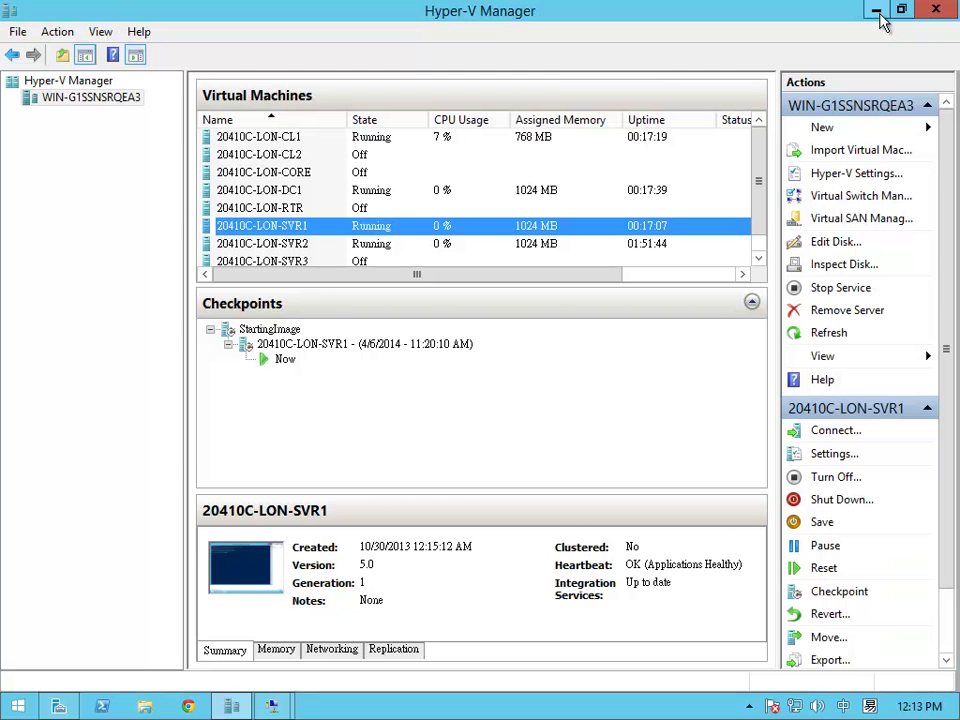
pyautogui.click(407, 139)
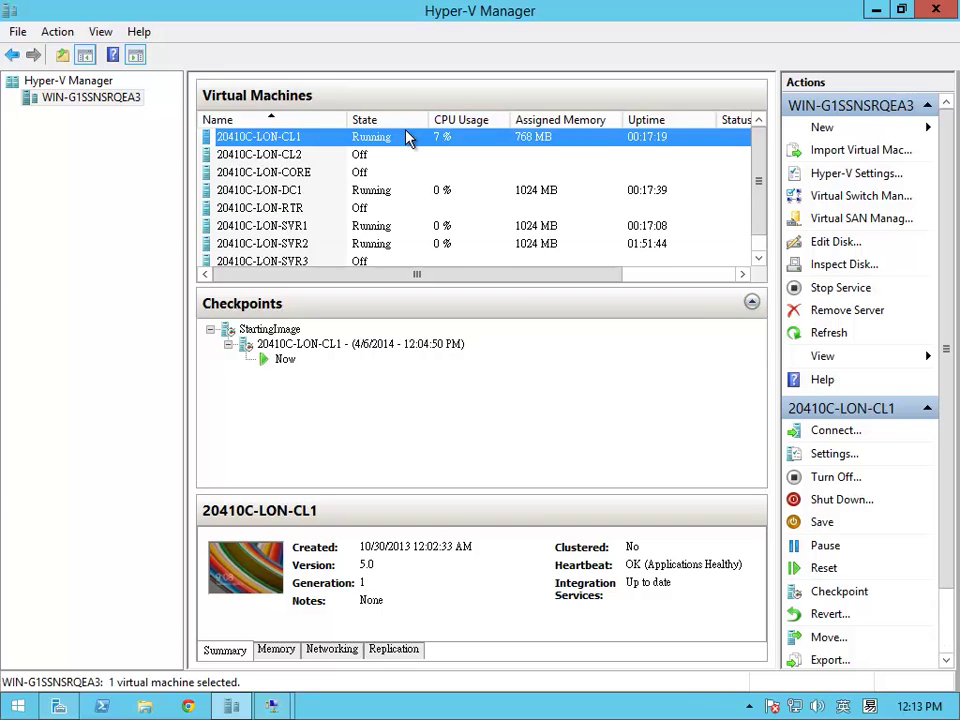
pyautogui.rightClick(407, 139)
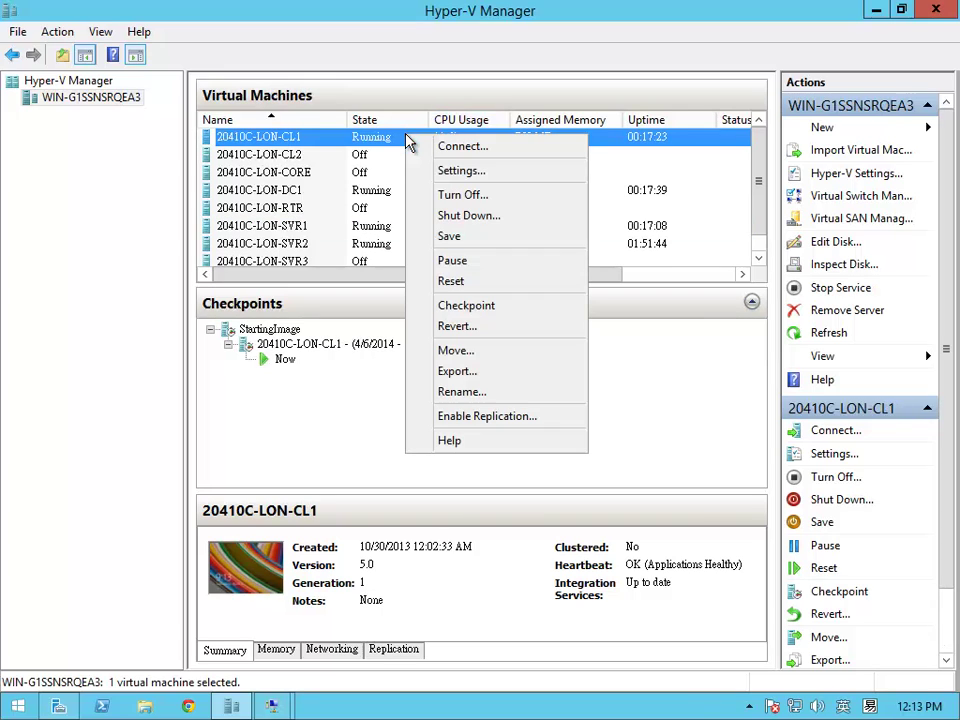
pyautogui.click(446, 150)
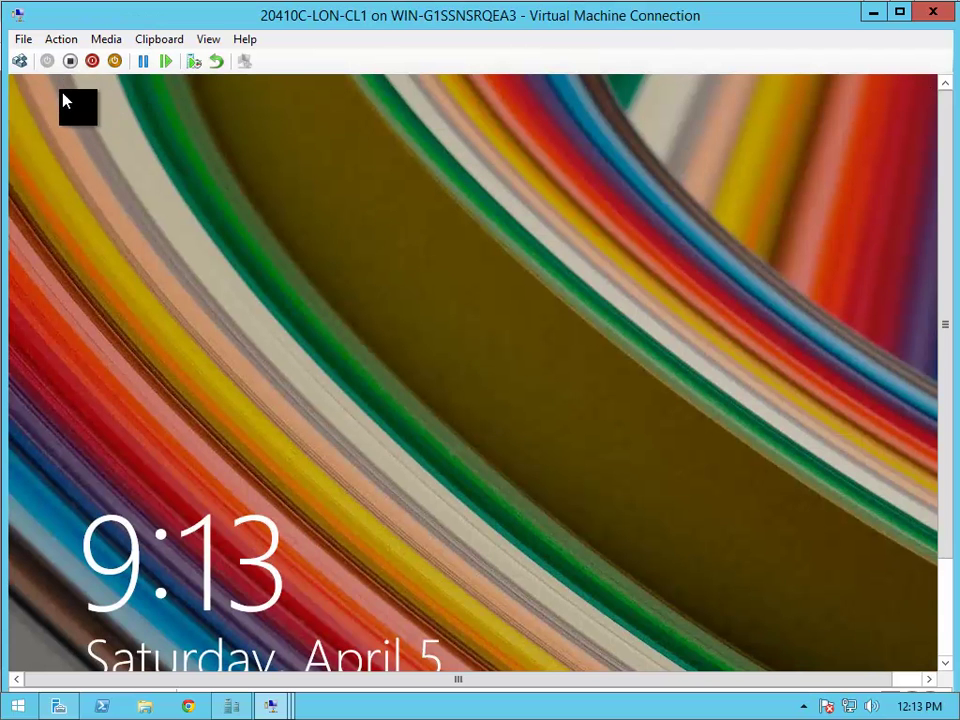
# - Sign in to LON-CL1 as the Administrator account with its password
pyautogui.click(14, 63)
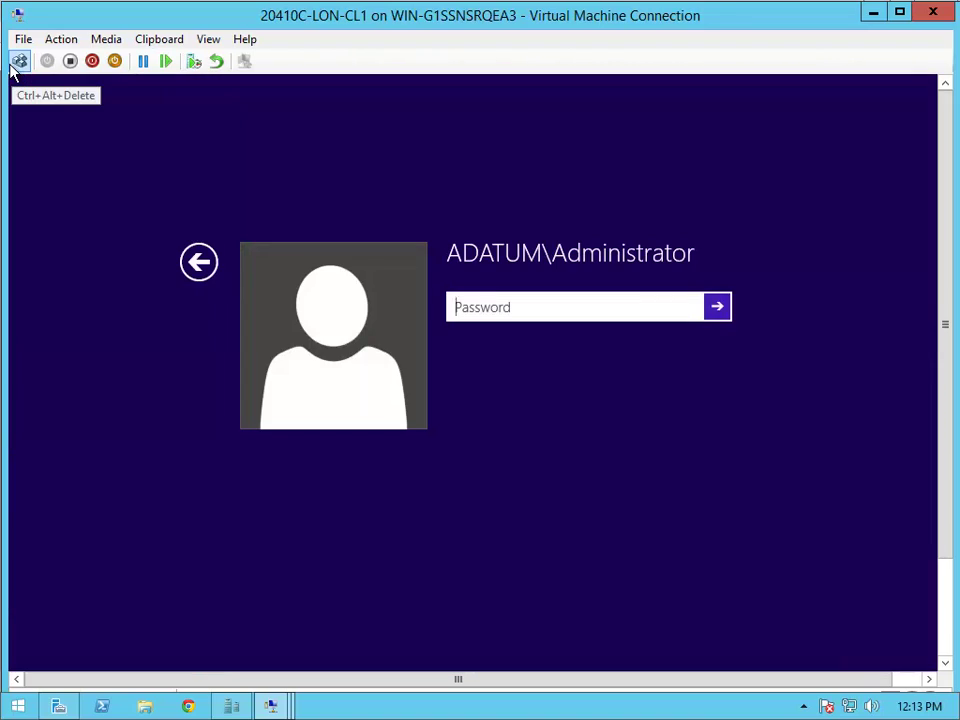
pyautogui.click(190, 259)
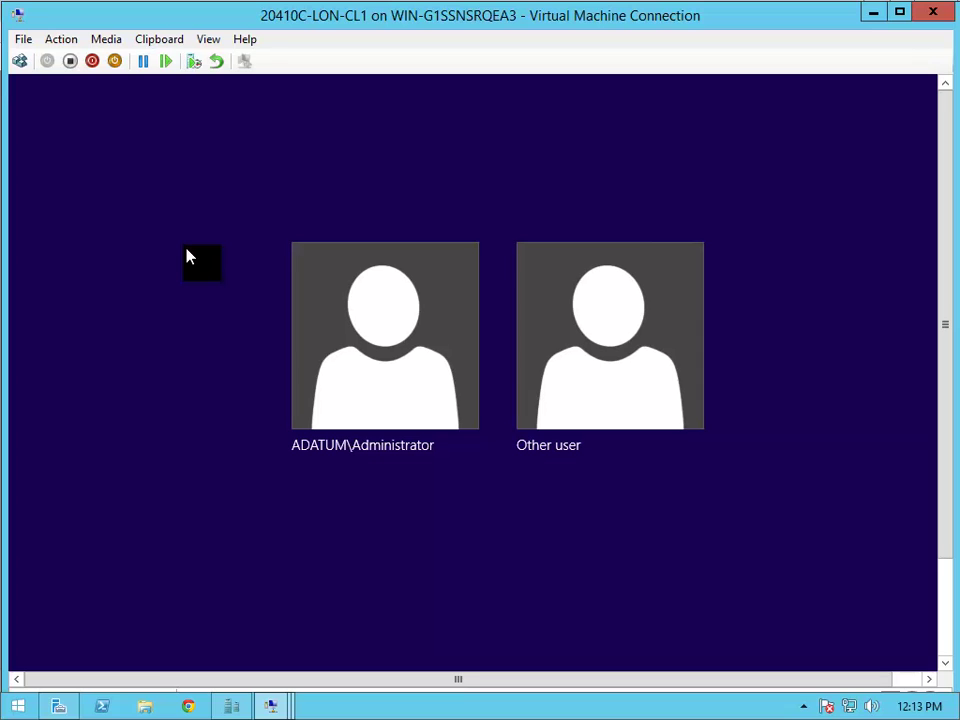
pyautogui.click(407, 337)
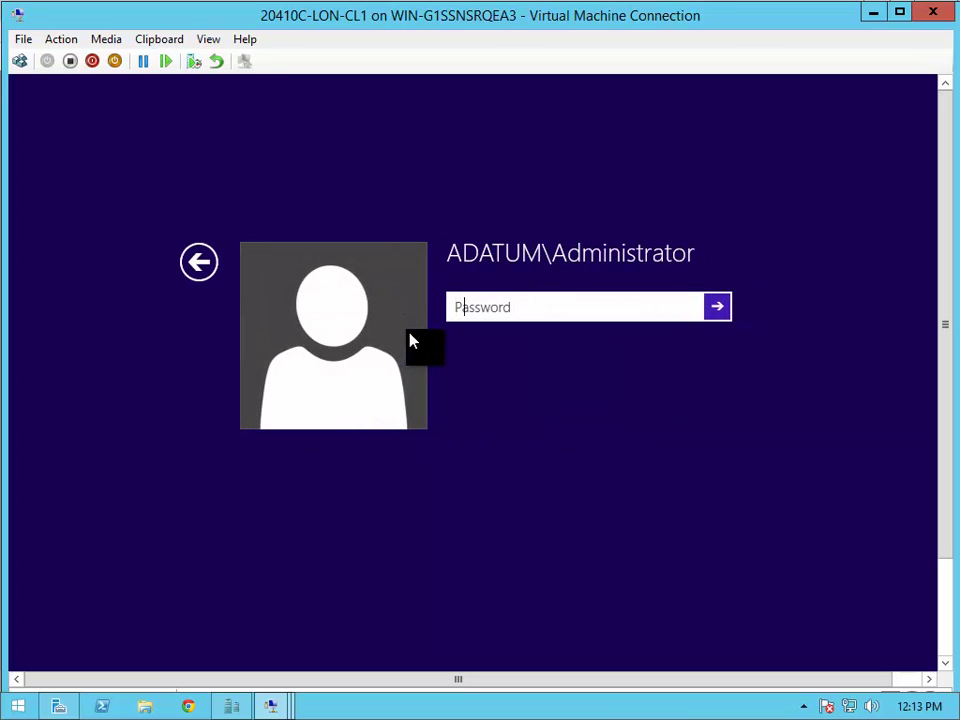
pyautogui.write('Pa$$w0rd')
pyautogui.press('Return')
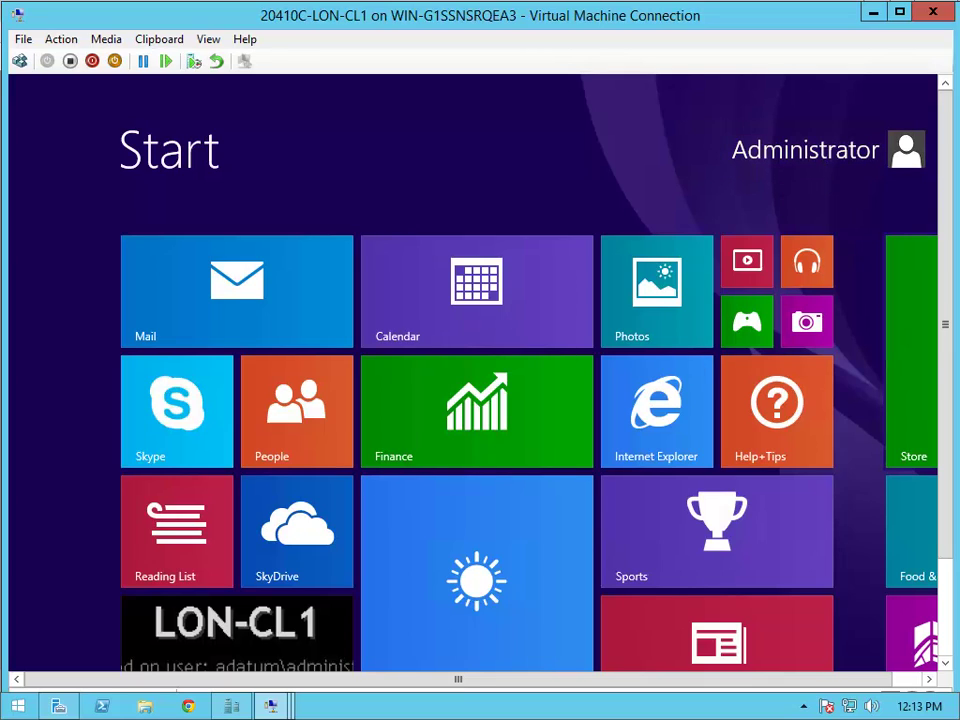
# - From the LON-CL1 desktop, open a command prompt via Run and run gpupdate /force
pyautogui.click(945, 626)
pyautogui.click(281, 543)
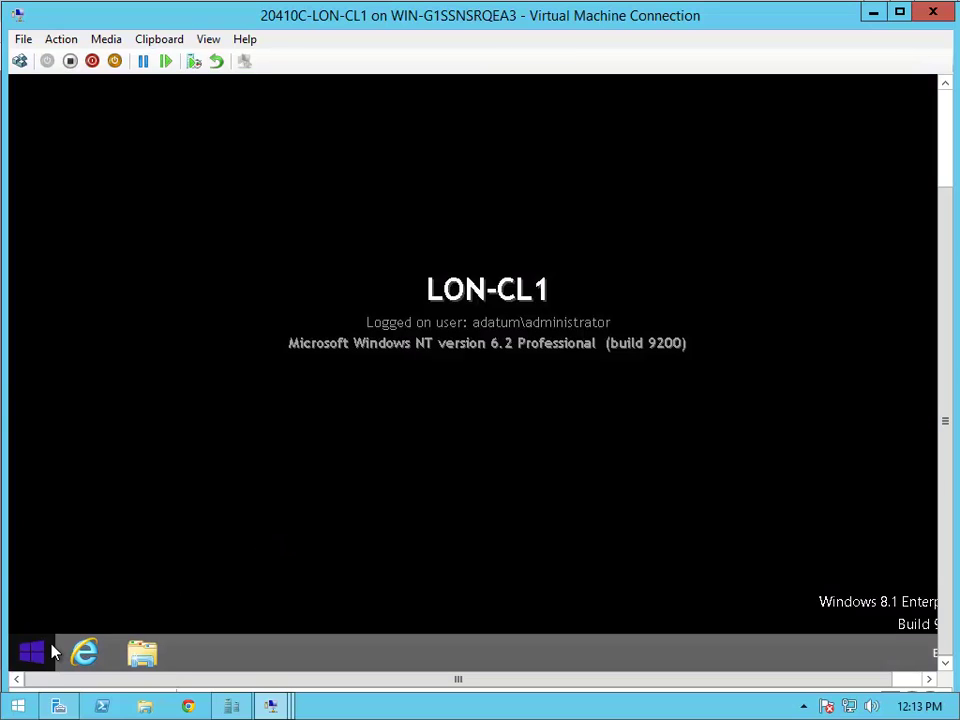
pyautogui.rightClick(52, 652)
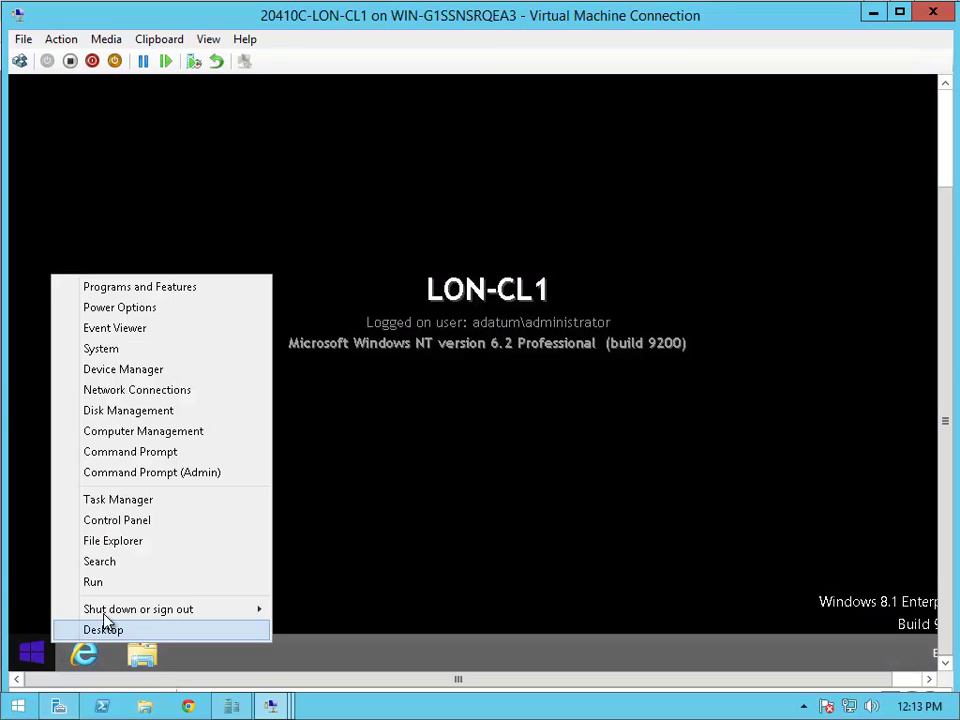
pyautogui.click(160, 582)
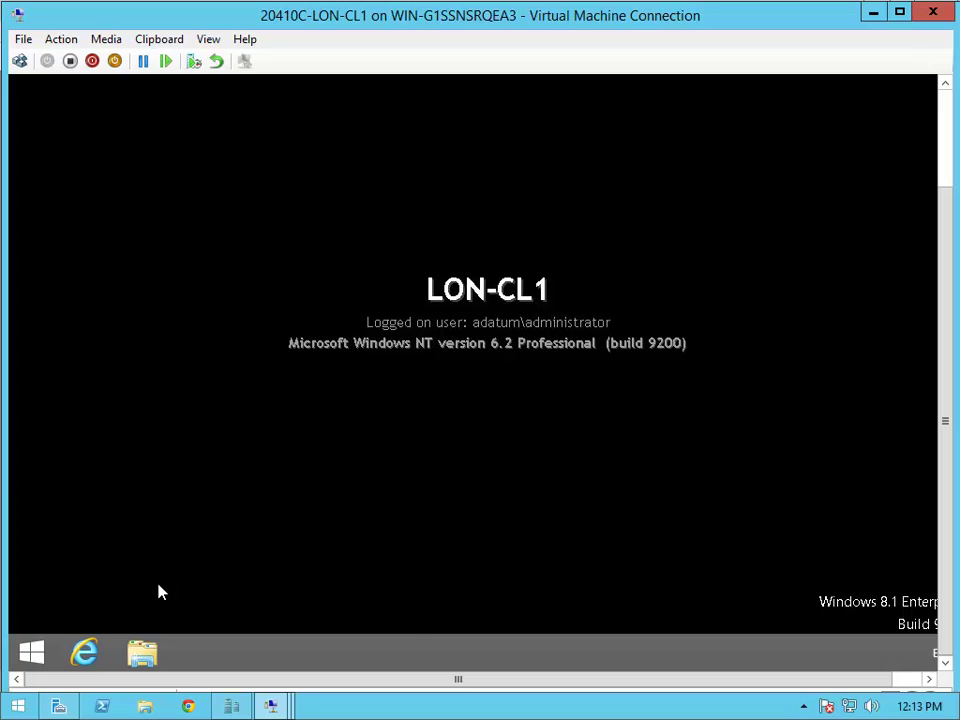
pyautogui.write('cmd')
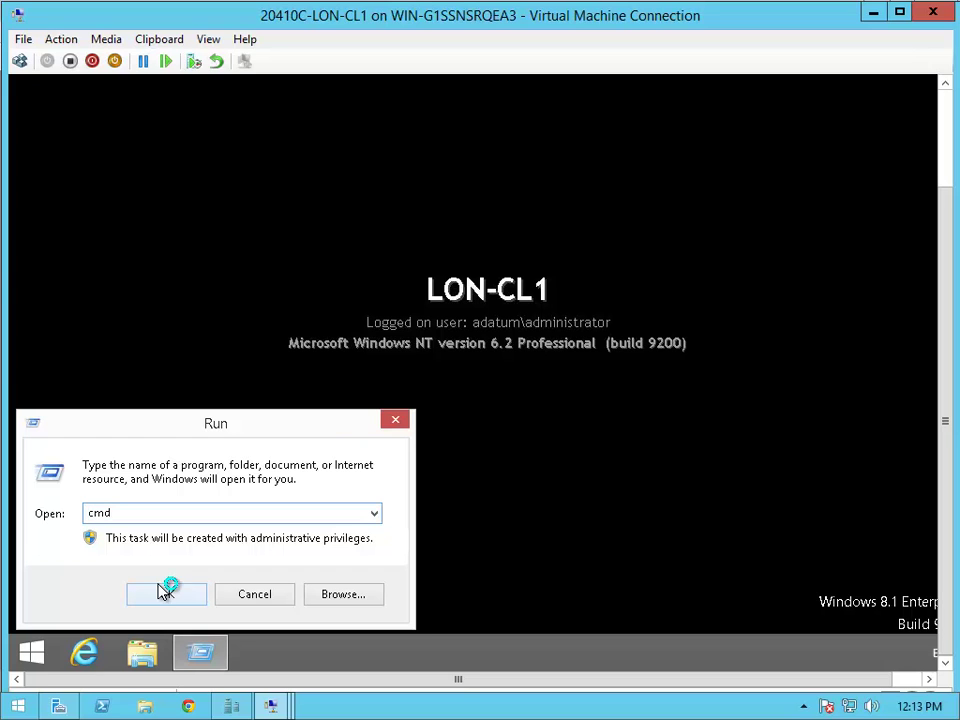
pyautogui.click(167, 591)
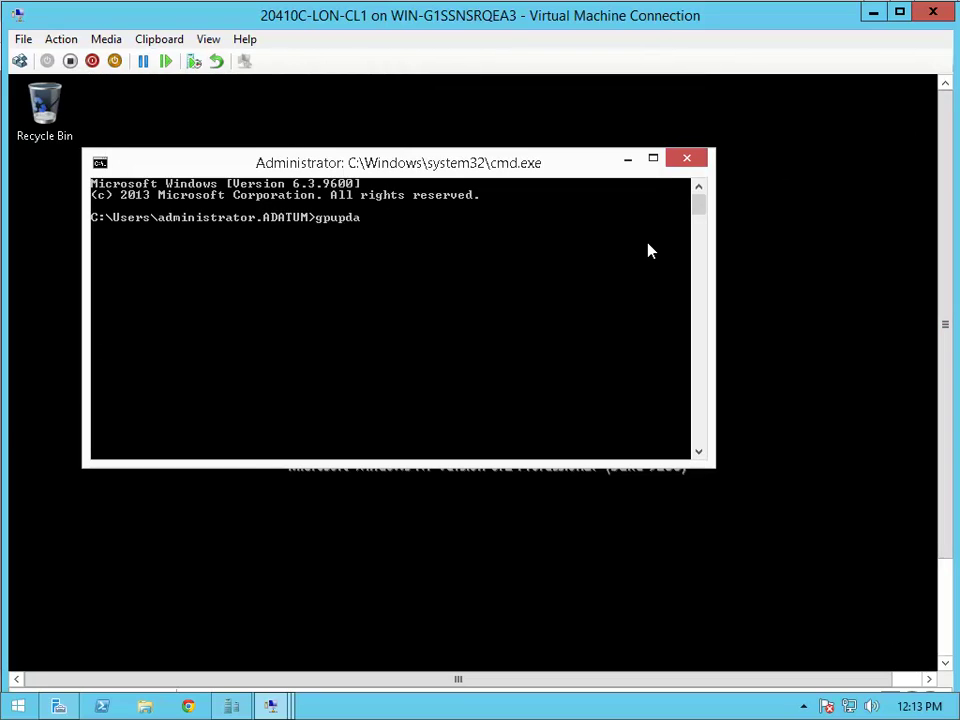
pyautogui.write('gpupdate /force')
pyautogui.press('Return')
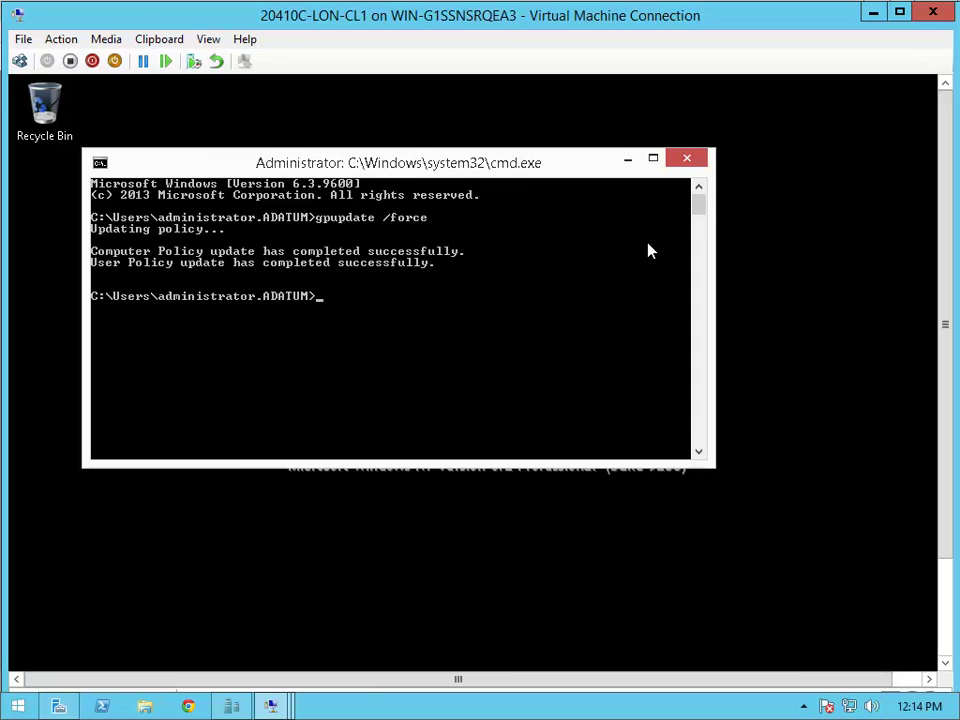
# - Close the command prompt and sign out of LON-CL1 to the lock screen
pyautogui.click(684, 159)
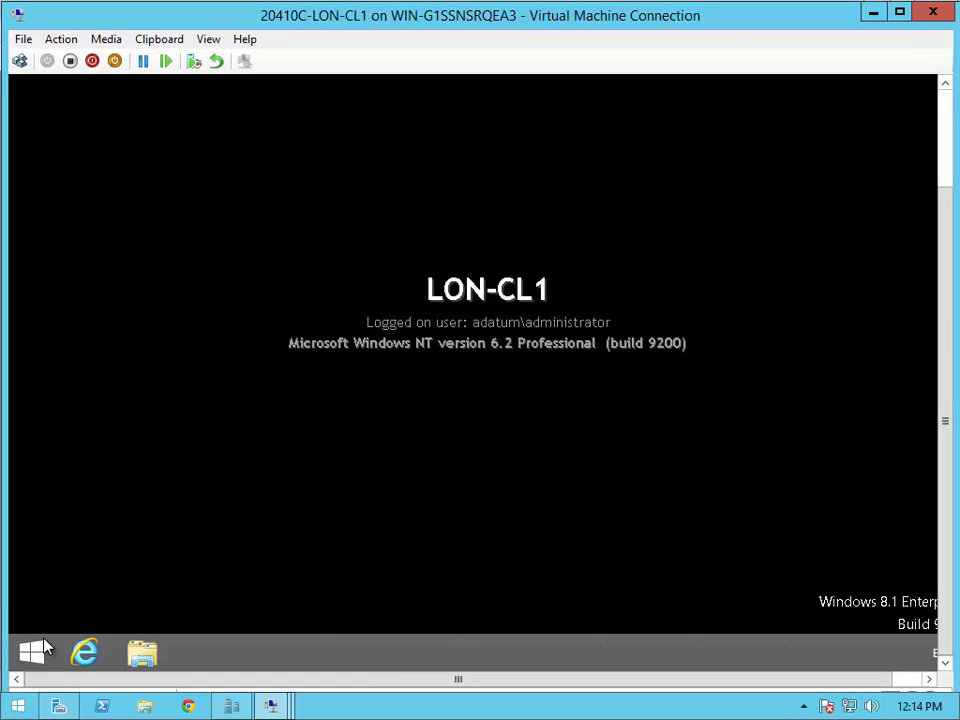
pyautogui.rightClick(22, 652)
pyautogui.moveTo(135, 622)
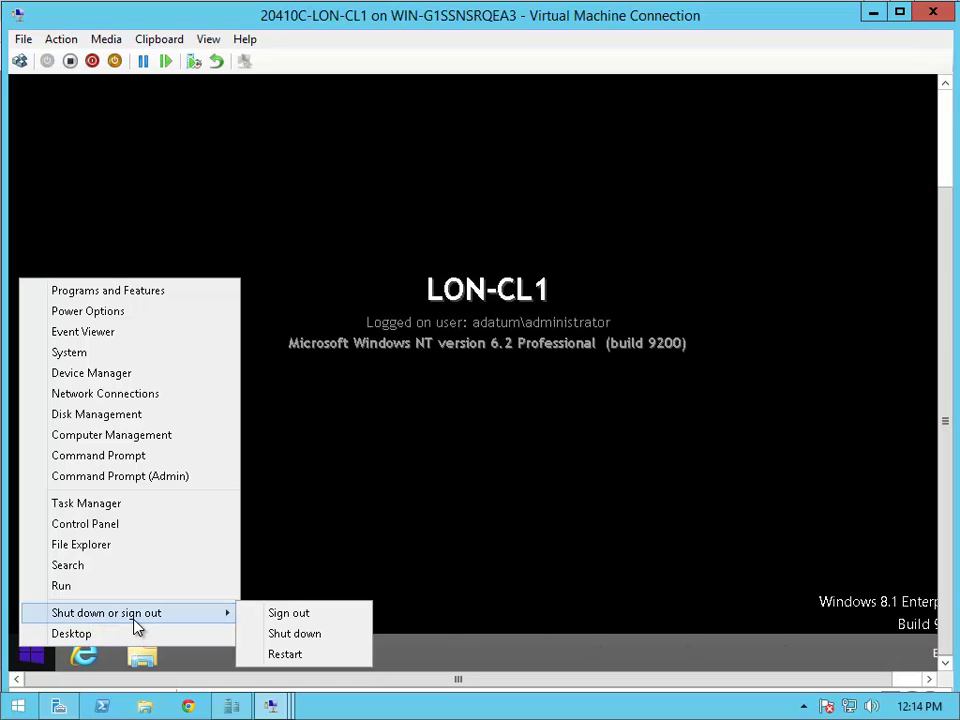
pyautogui.click(316, 619)
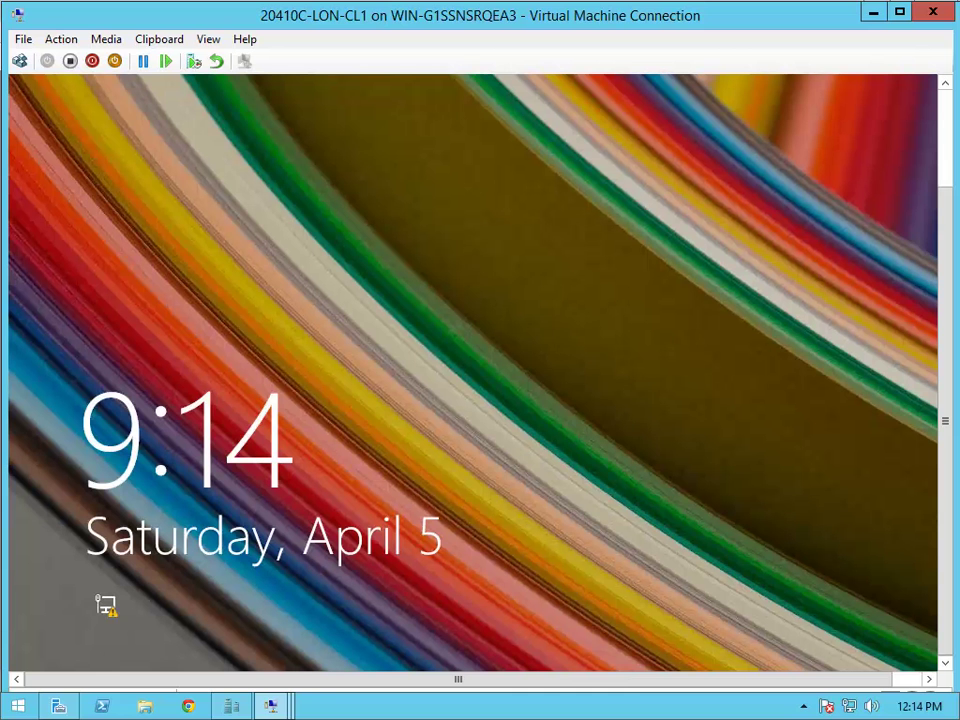
# - Sign in to LON-CL1 as the other ADATUM domain user with their password and open the Desktop
pyautogui.click(945, 122)
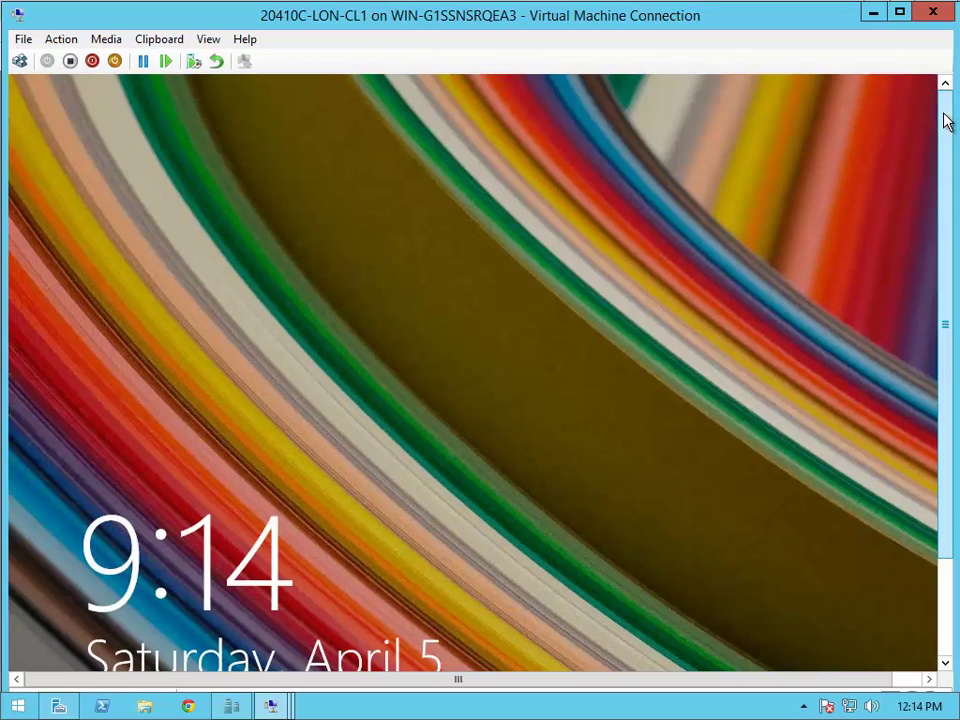
pyautogui.click(20, 62)
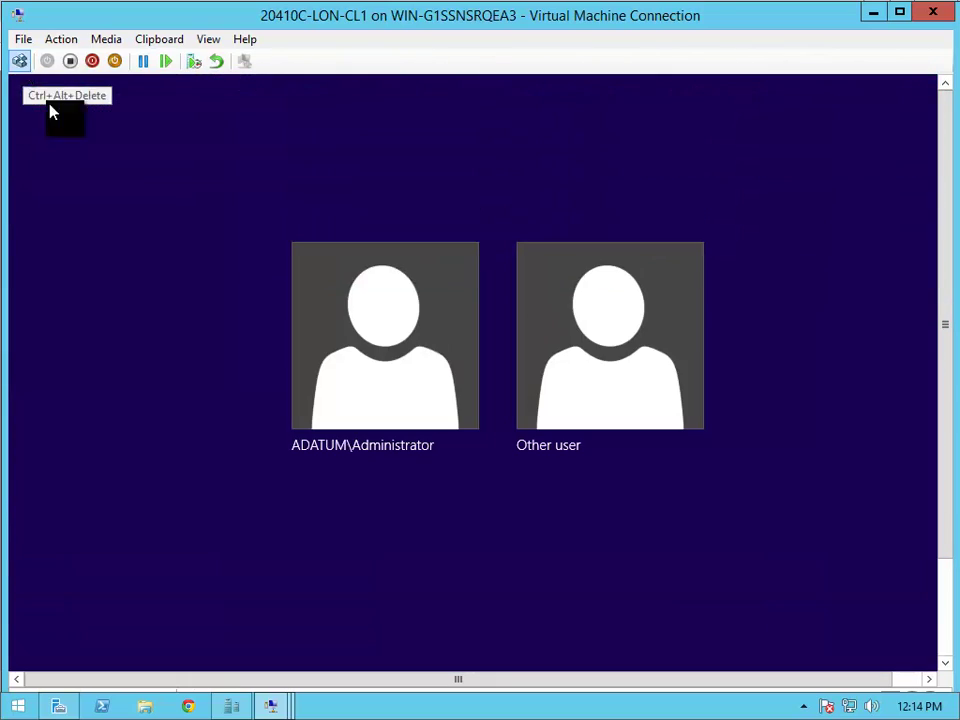
pyautogui.click(616, 350)
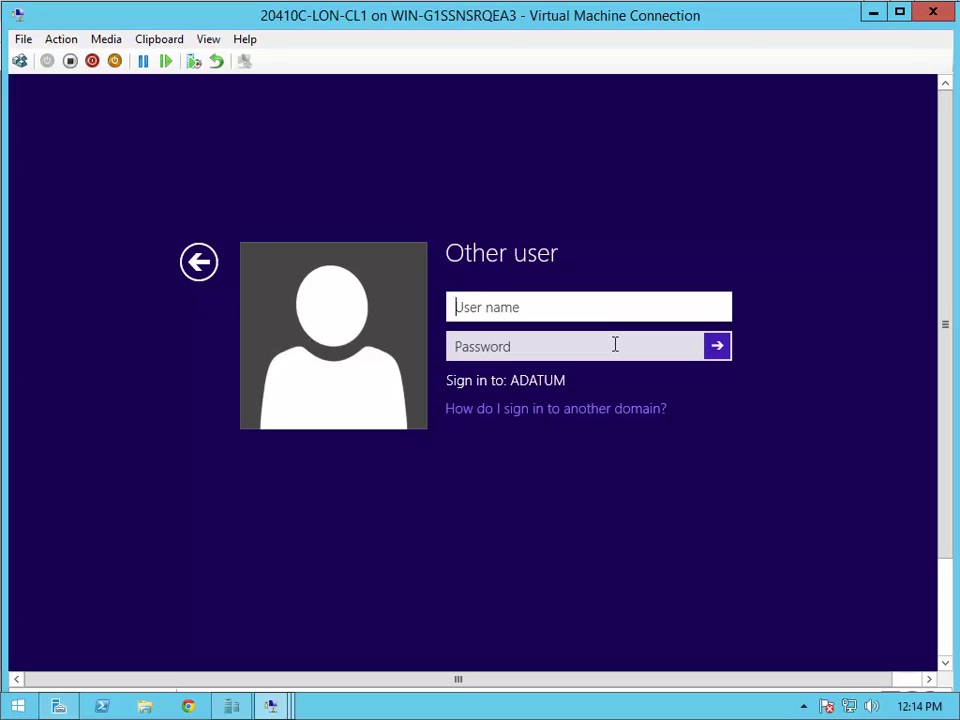
pyautogui.write('adam')
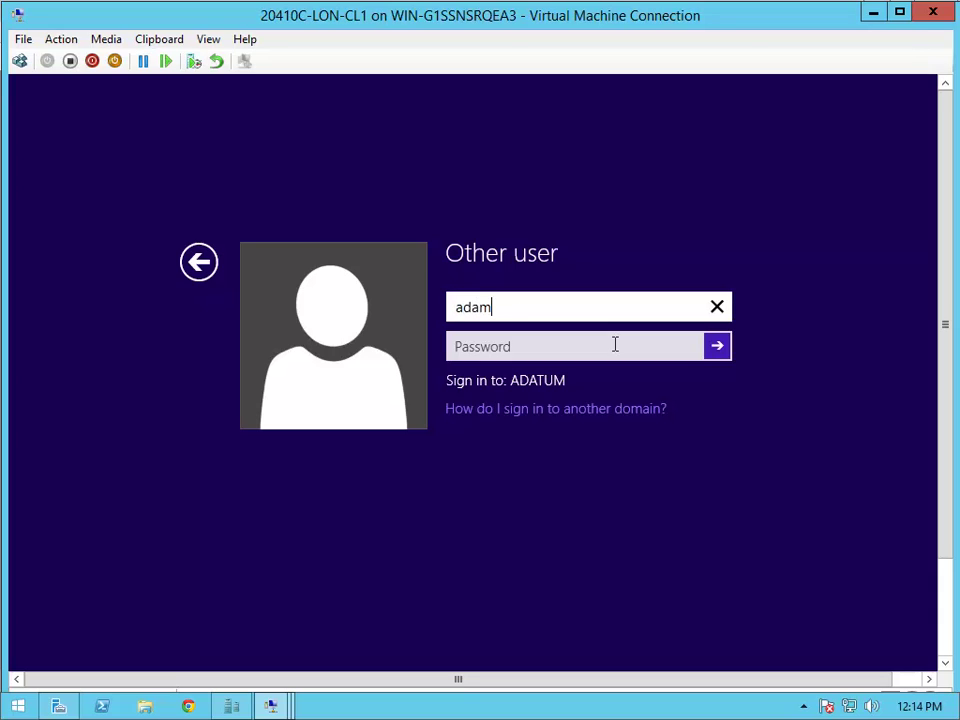
pyautogui.press('Tab')
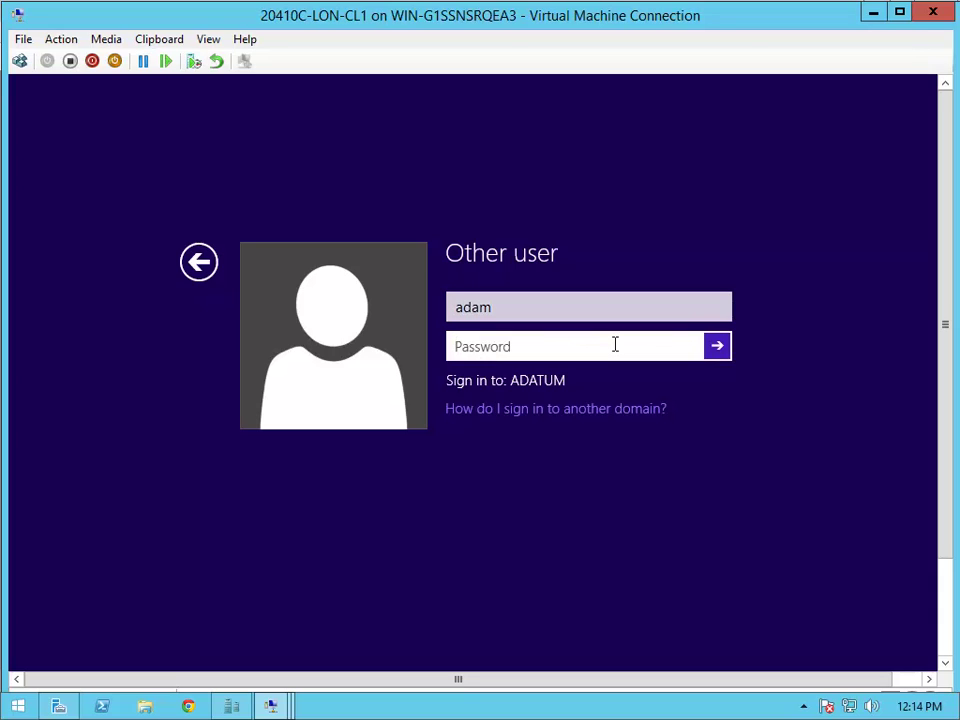
pyautogui.write('Pa$$w0')
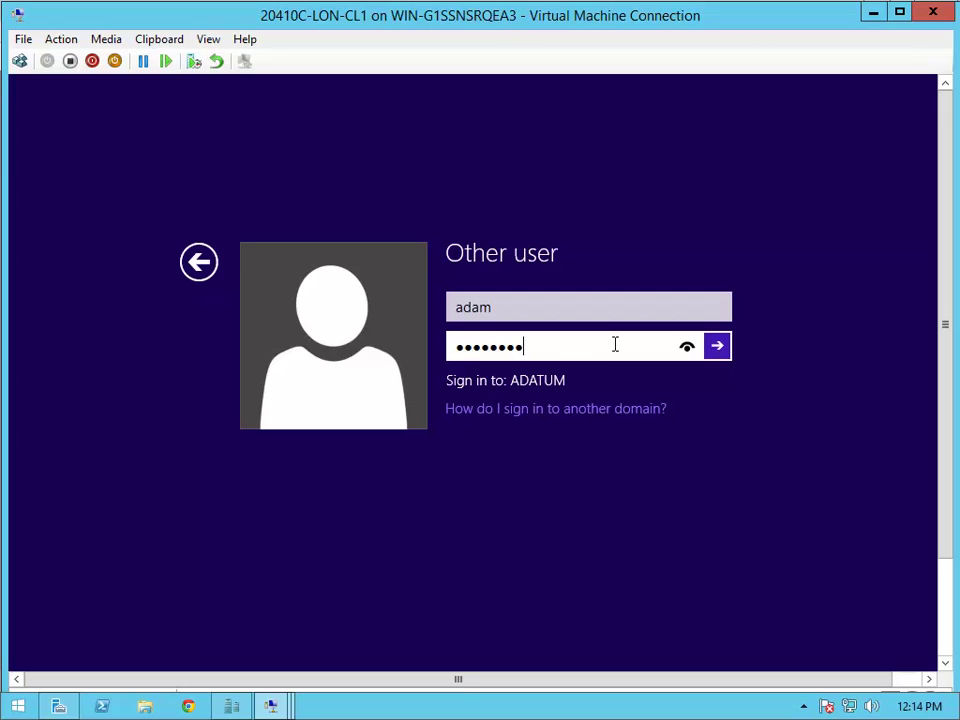
pyautogui.write('rd')
pyautogui.press('Return')
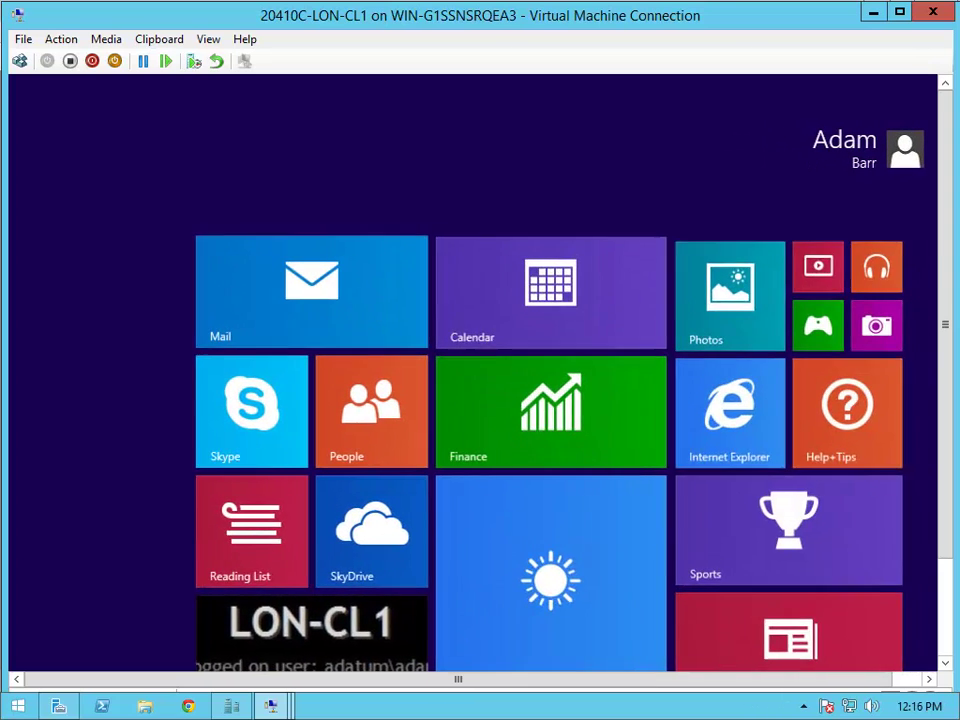
pyautogui.scroll(-1, 857, 165)
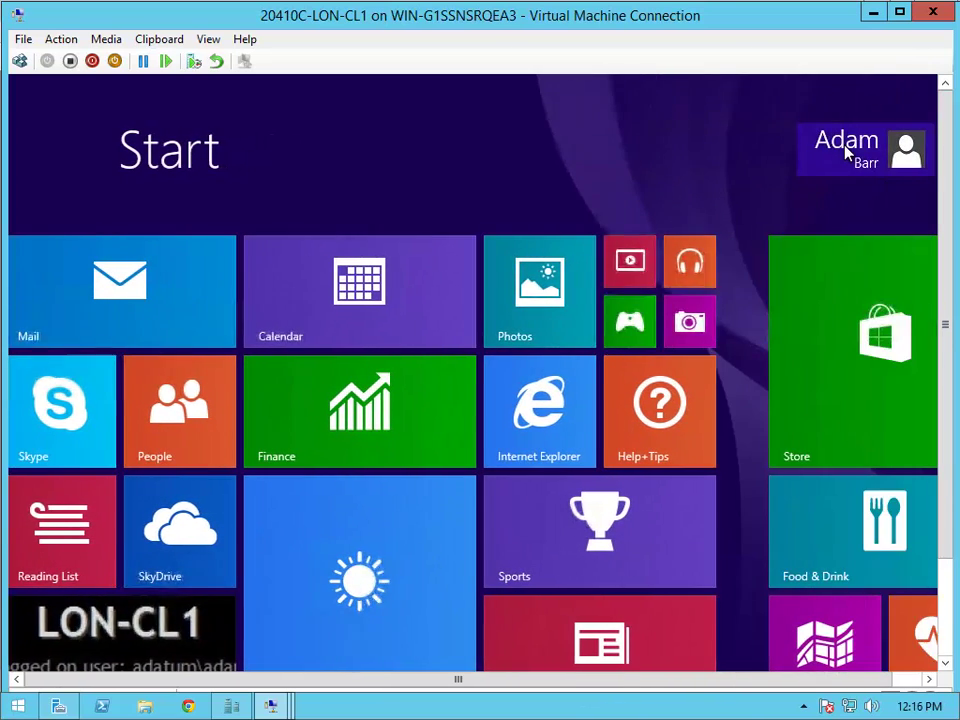
pyautogui.click(115, 627)
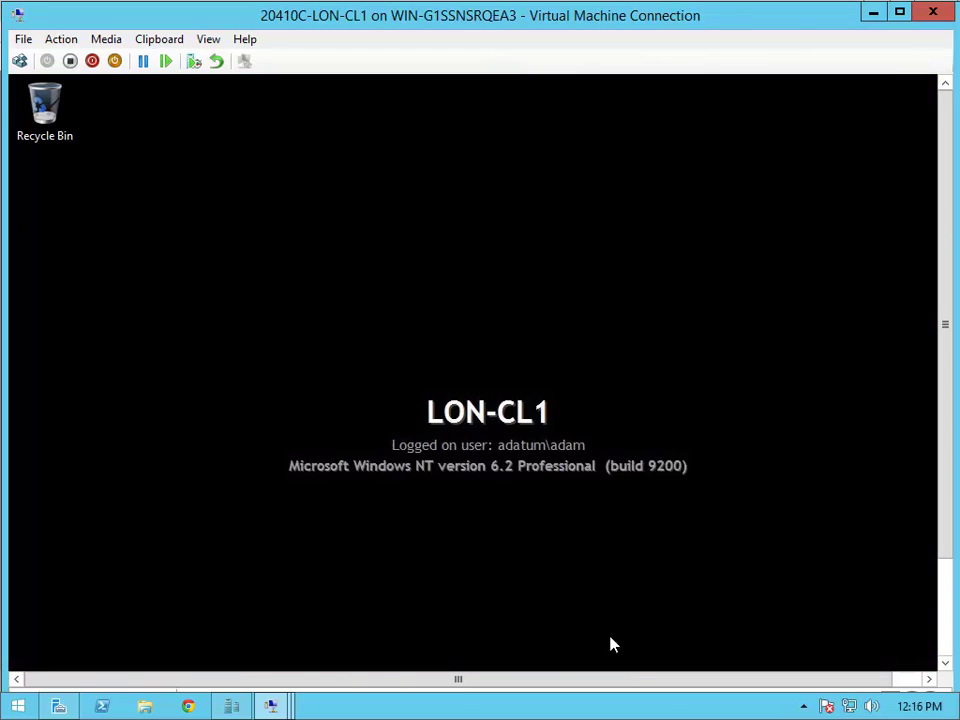
# - Open File Explorer maximized and browse to \\lon-svr1\marketing
pyautogui.click(949, 580)
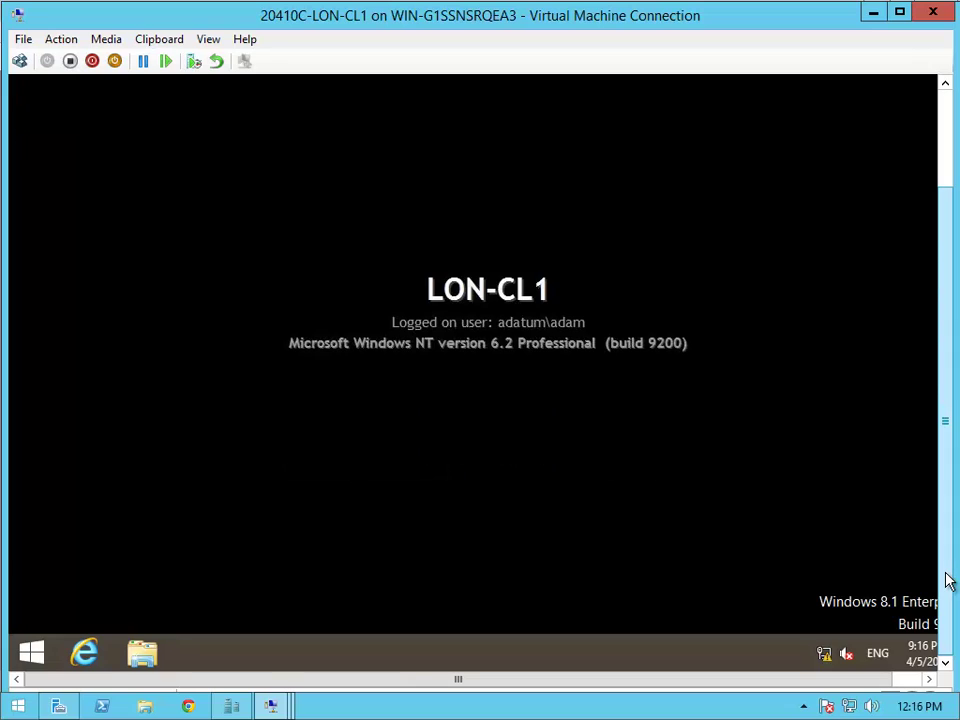
pyautogui.click(160, 660)
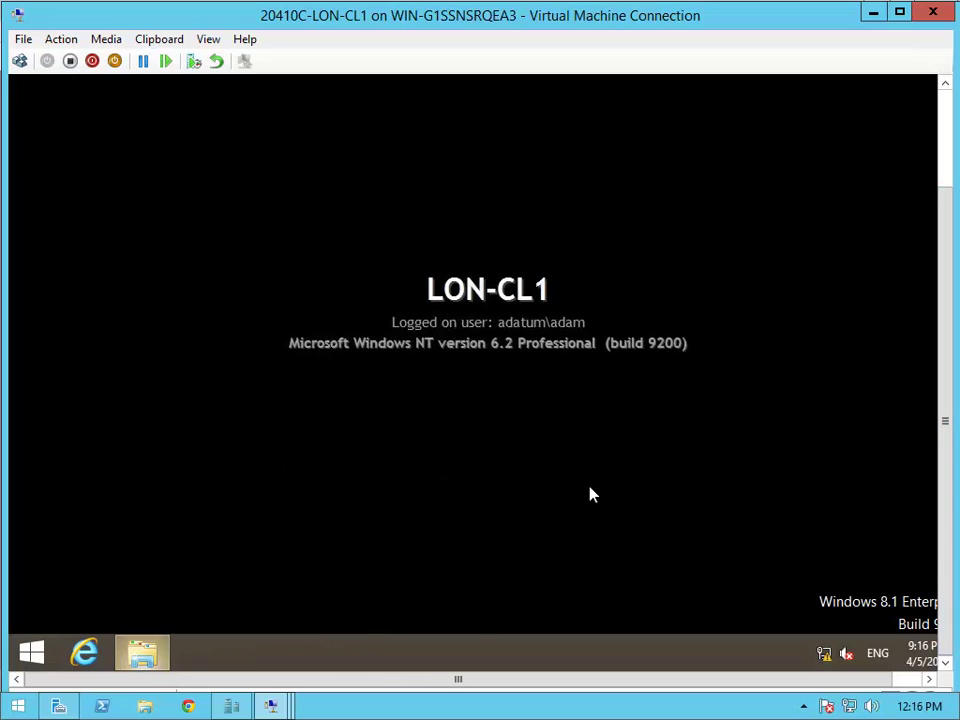
pyautogui.click(947, 100)
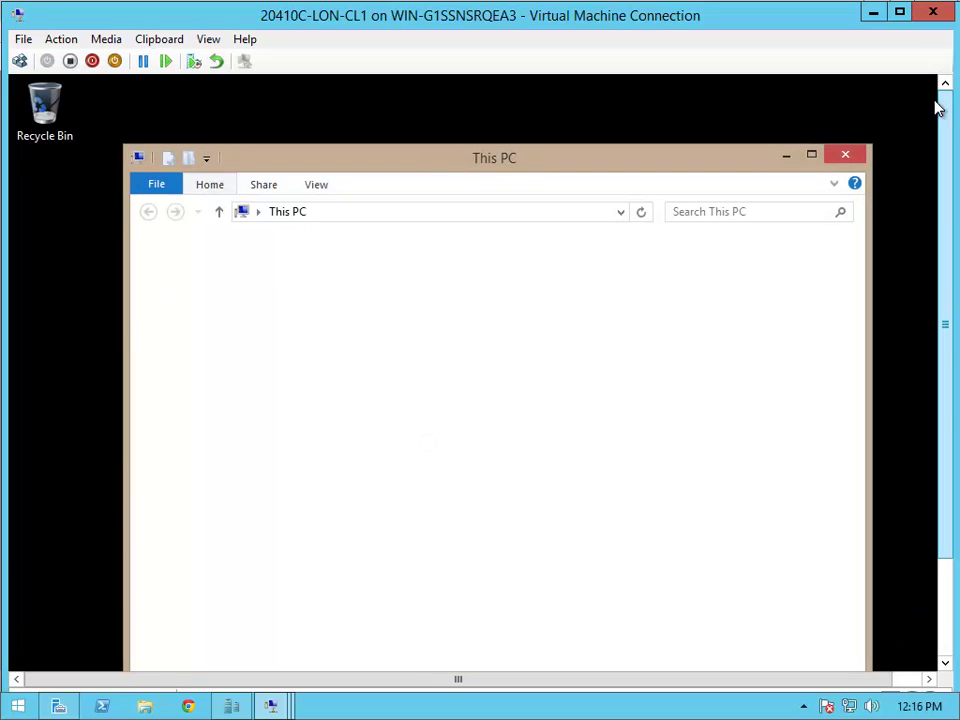
pyautogui.click(811, 157)
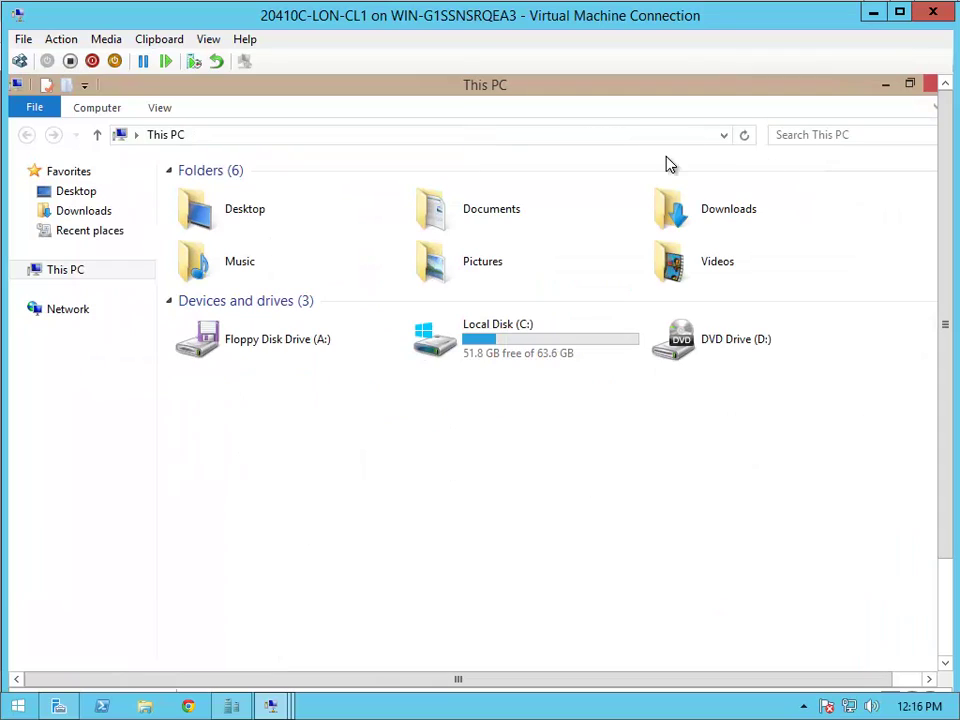
pyautogui.click(494, 136)
pyautogui.write('\\\\')
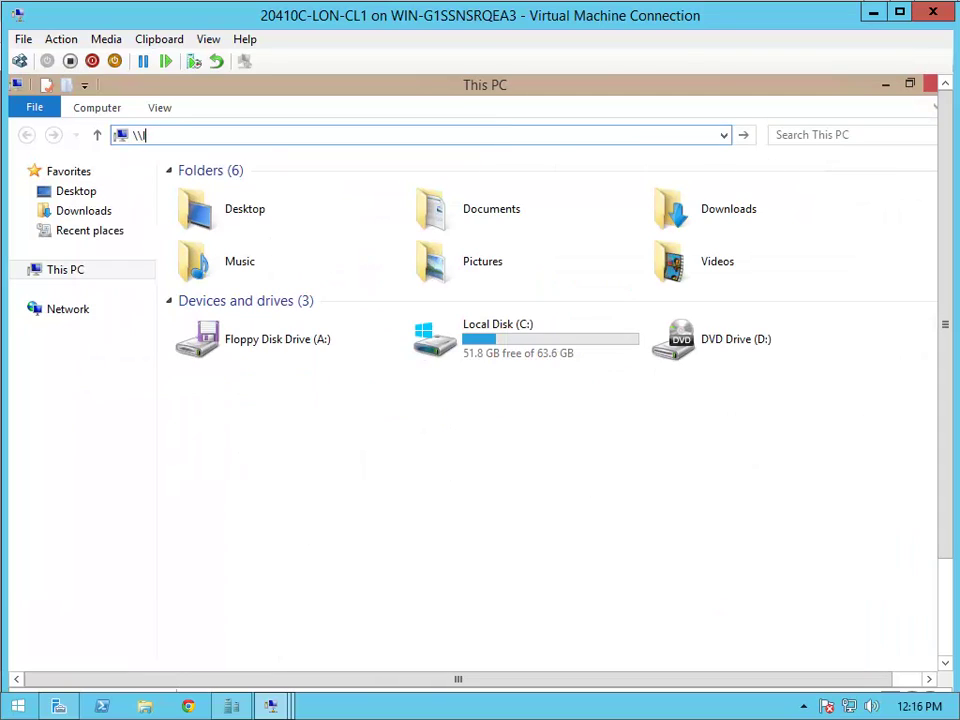
pyautogui.write('lon-svr1\\marketing')
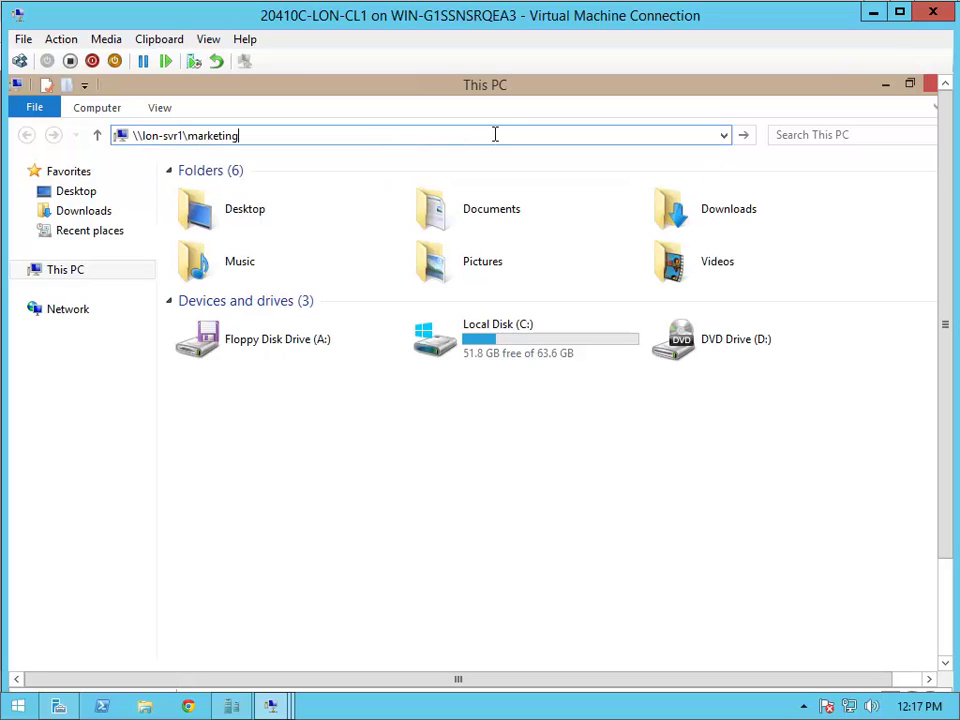
pyautogui.press('Return')
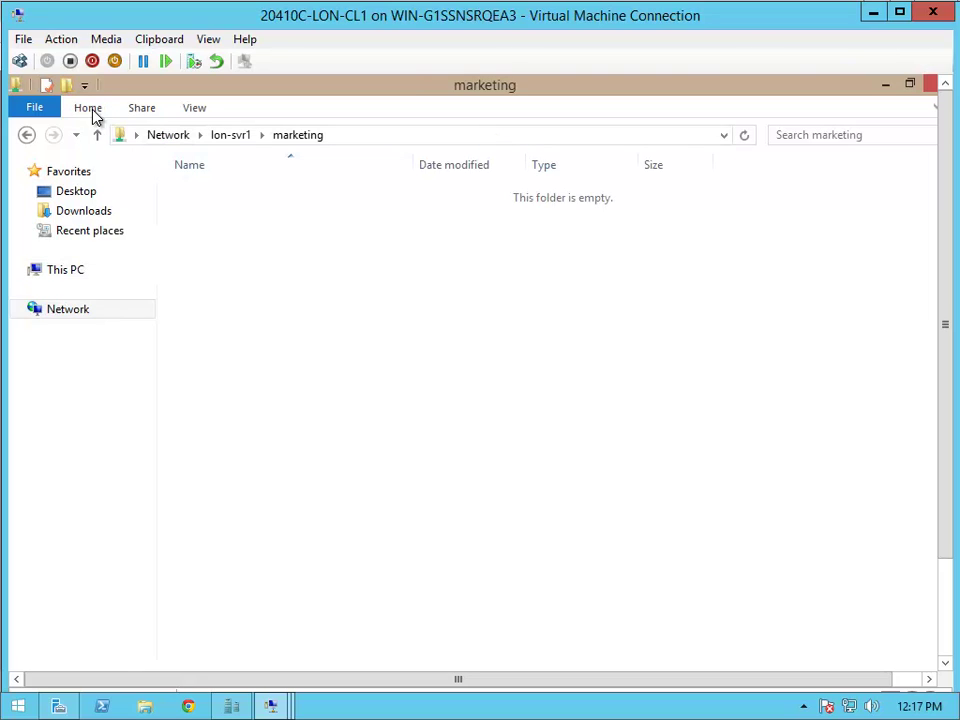
# - Create a new folder named Employees in the marketing share, then close the window
pyautogui.click(70, 87)
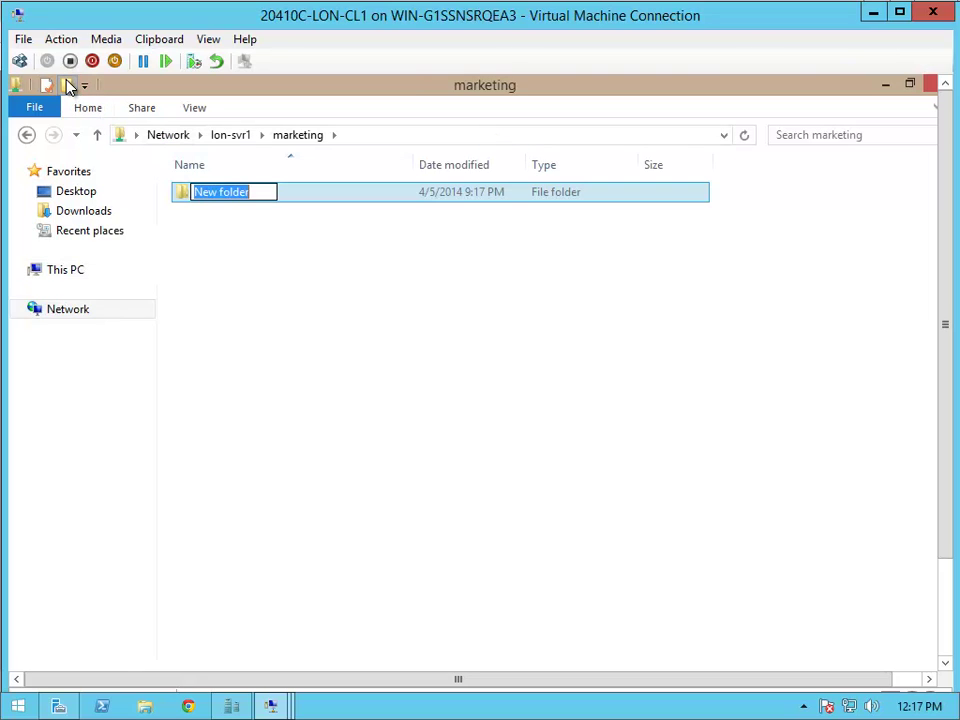
pyautogui.write('Empl')
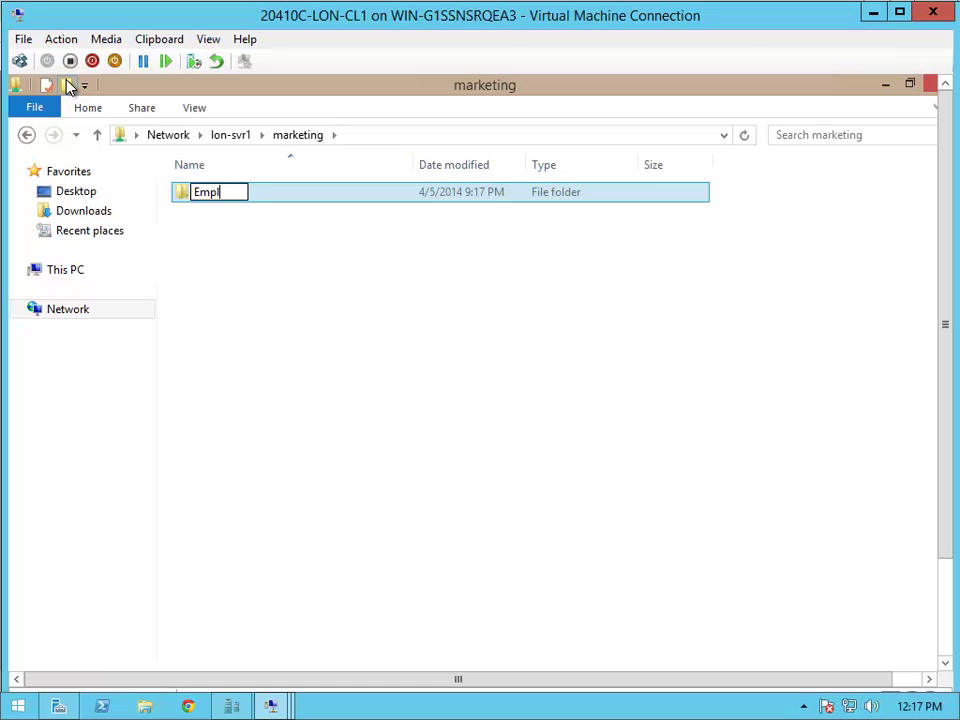
pyautogui.write('oyees')
pyautogui.press('Return')
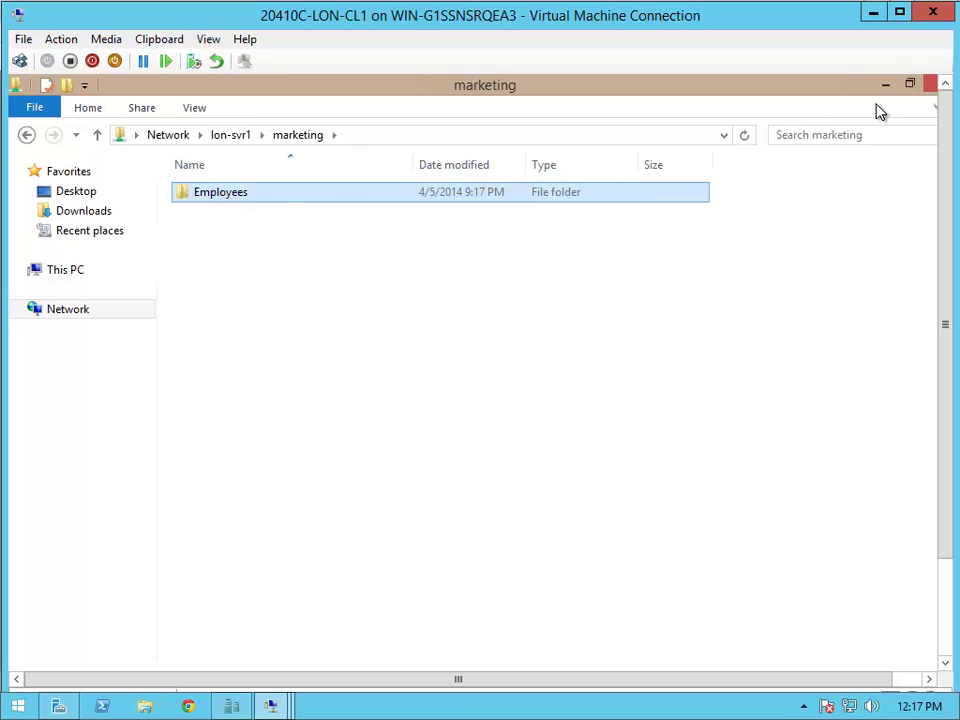
pyautogui.click(930, 86)
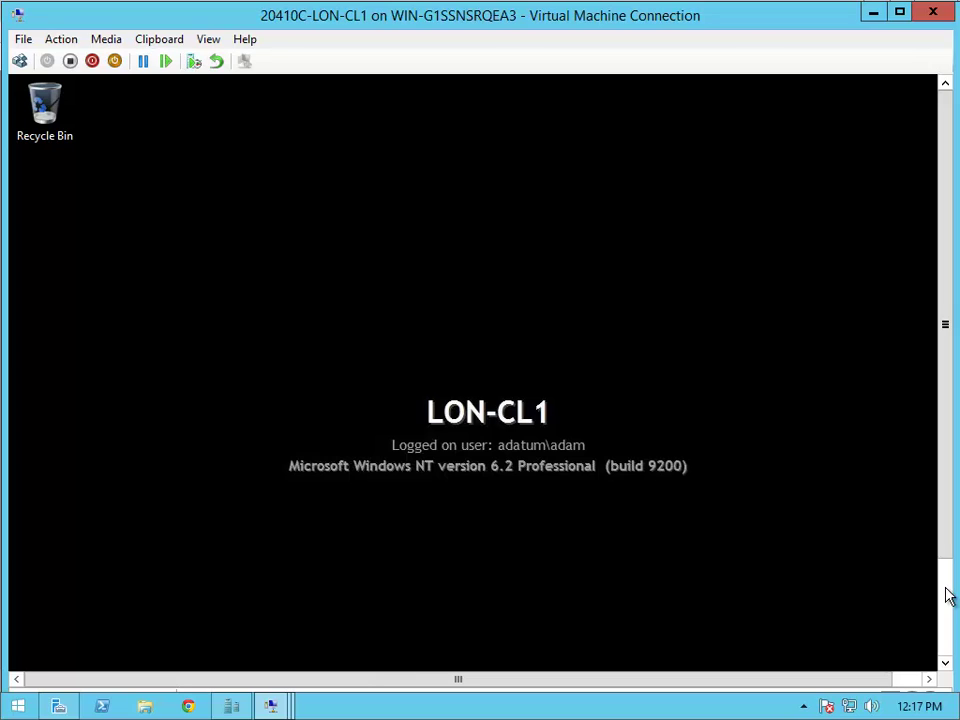
# - Sign the domain user out of LON-CL1 and minimize the client's connection window
pyautogui.click(949, 596)
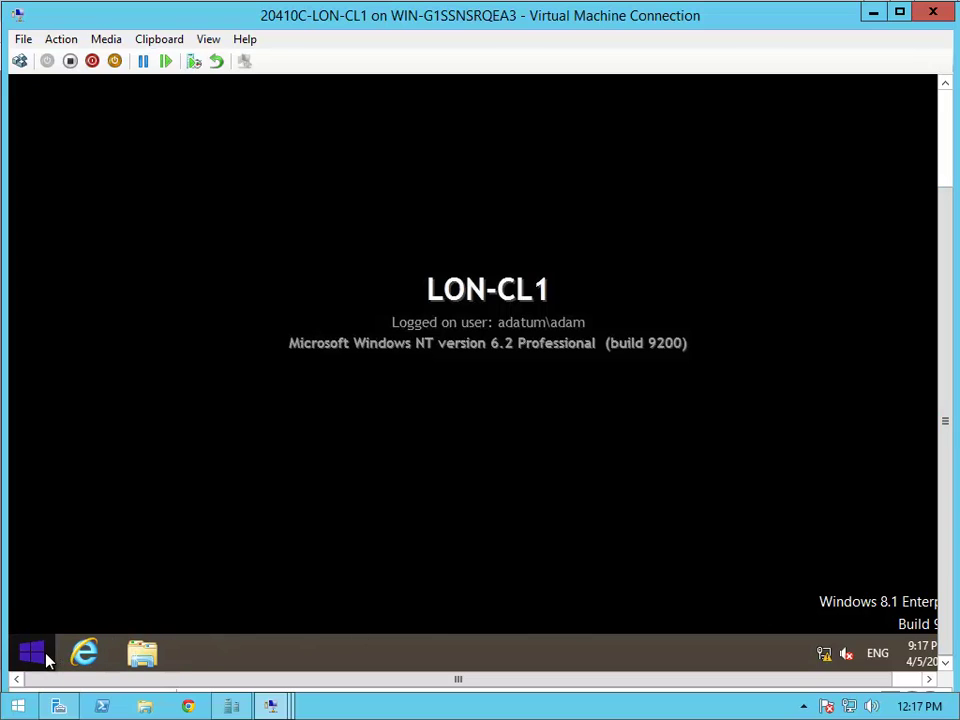
pyautogui.rightClick(46, 660)
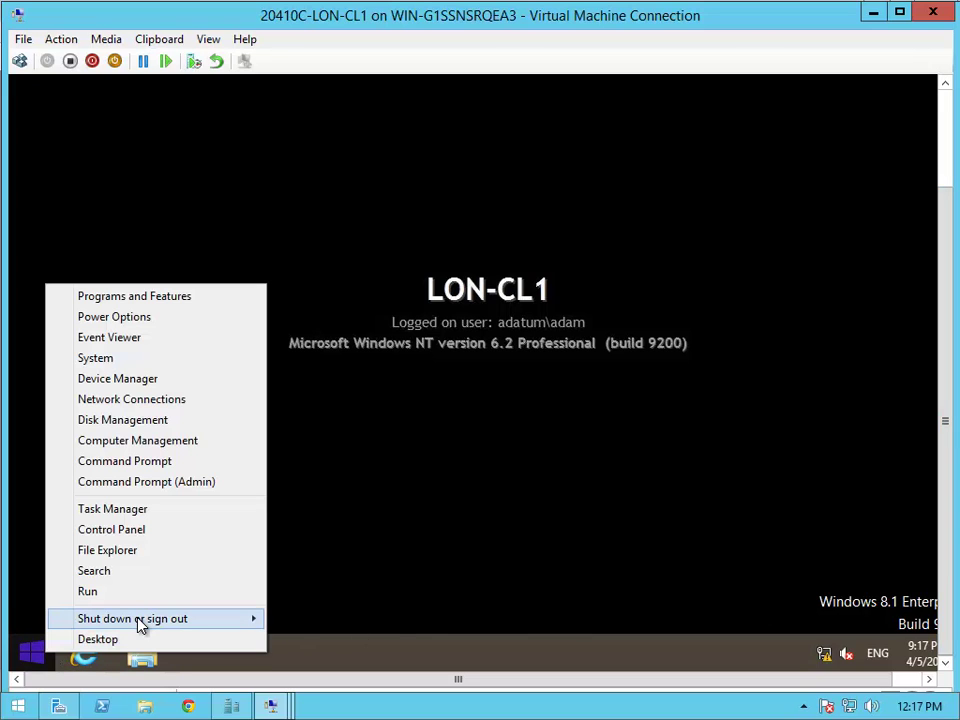
pyautogui.moveTo(140, 620)
pyautogui.click(355, 579)
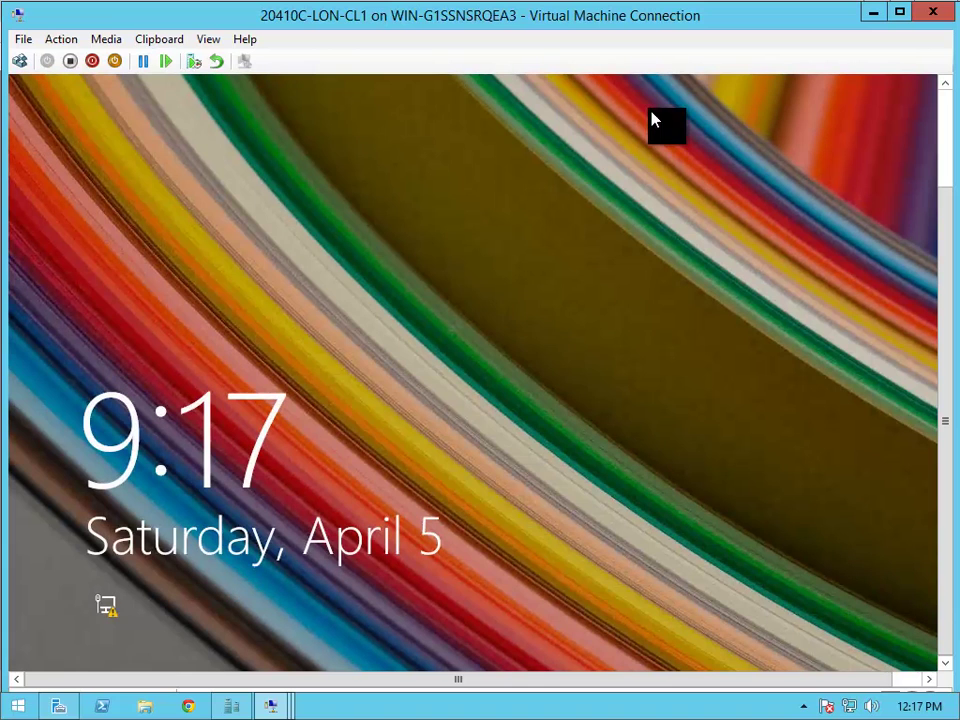
pyautogui.click(874, 13)
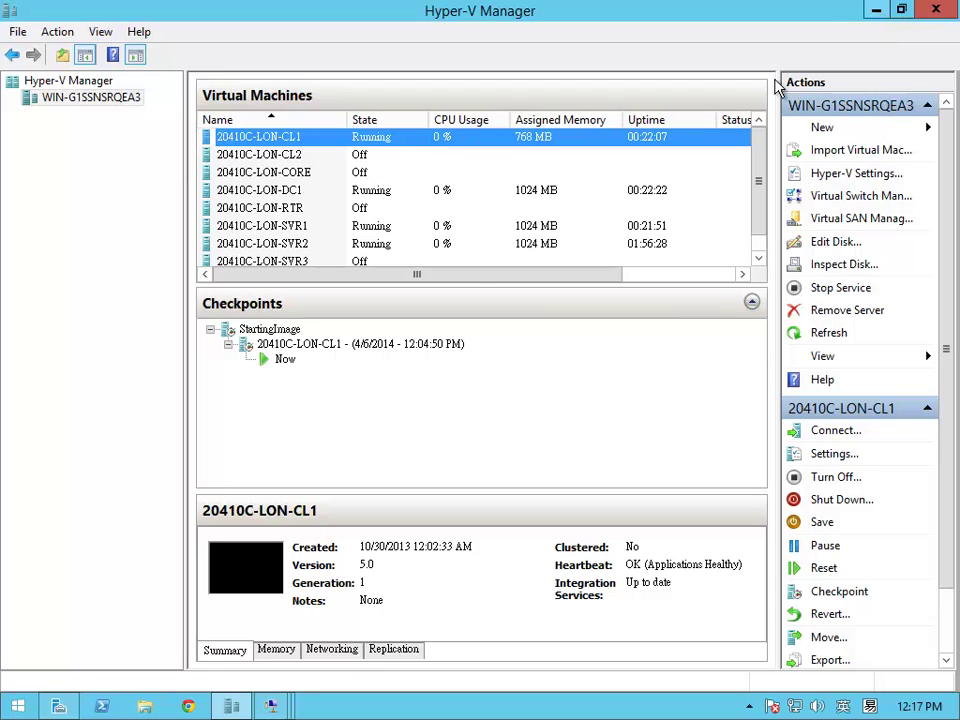
# - Connect to the 20410C-LON-SVR1 virtual machine from its right-click menu
pyautogui.click(406, 232)
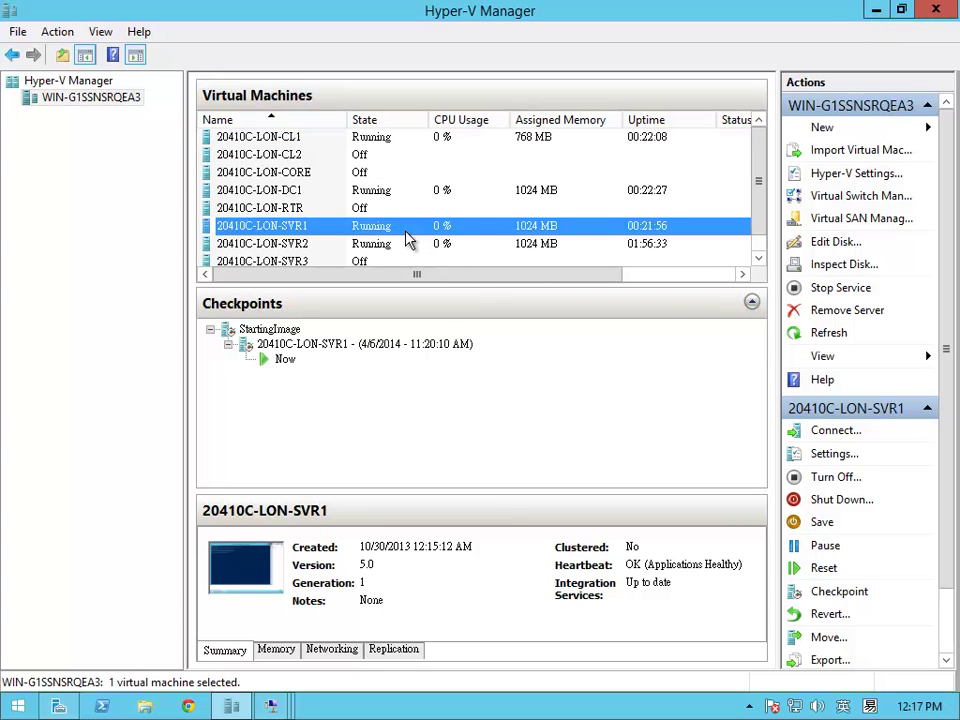
pyautogui.rightClick(406, 232)
pyautogui.click(450, 246)
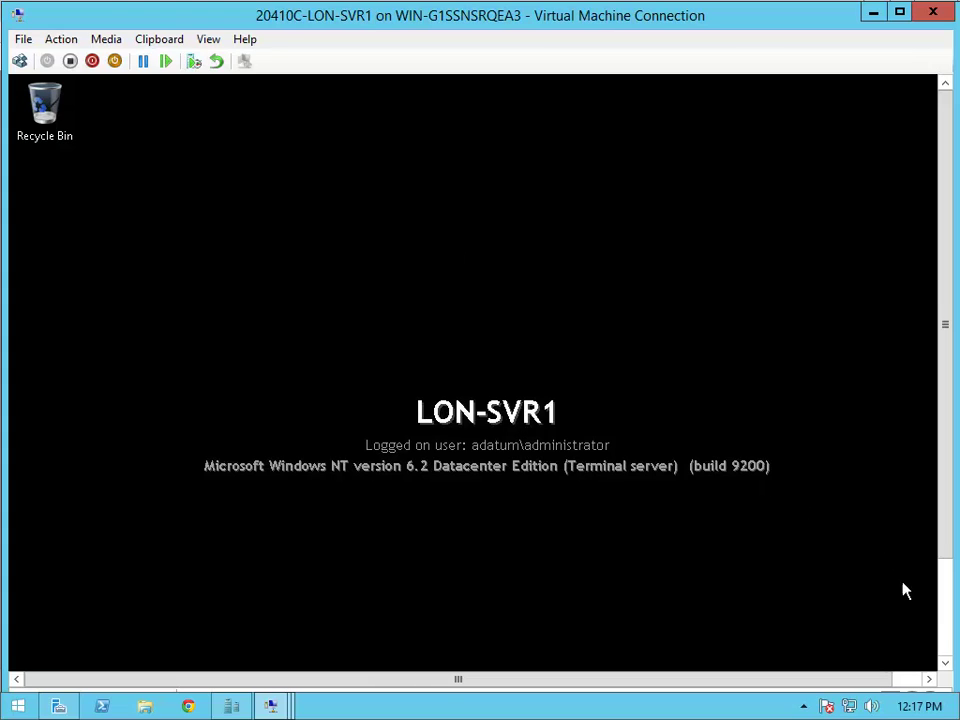
# - Launch Event Viewer from Server Manager's Tools menu on LON-SVR1
pyautogui.click(943, 634)
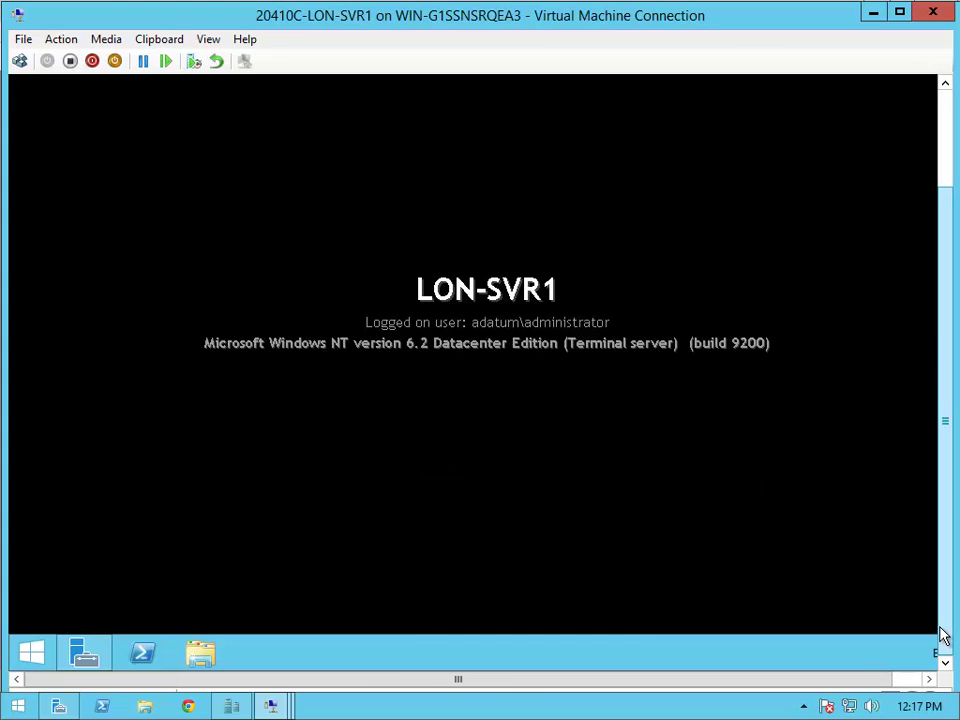
pyautogui.click(85, 656)
pyautogui.click(945, 122)
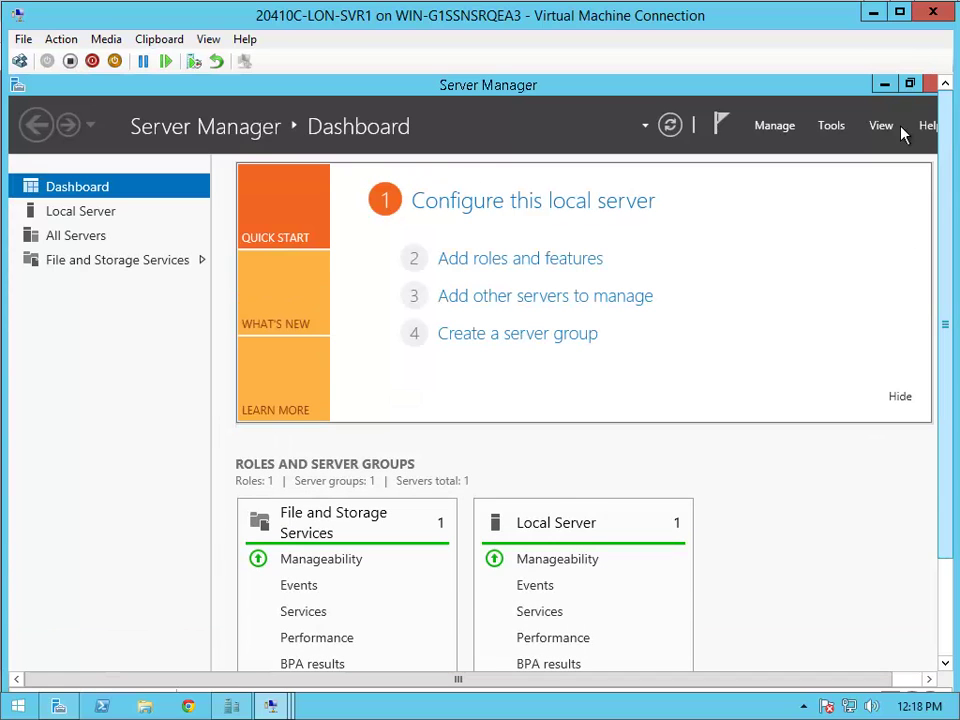
pyautogui.click(831, 125)
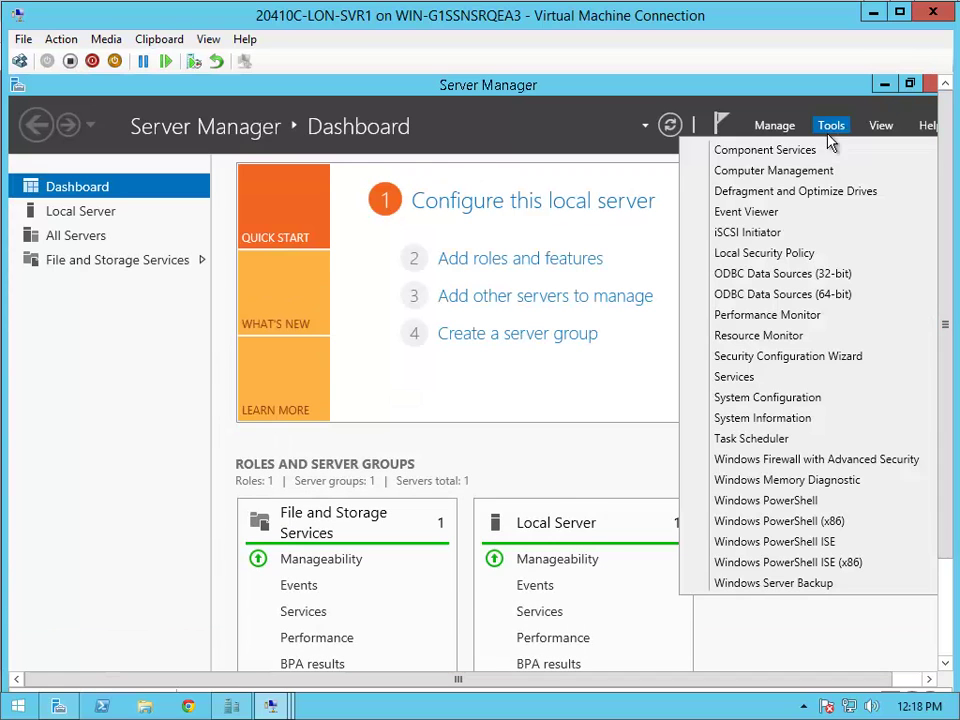
pyautogui.click(813, 212)
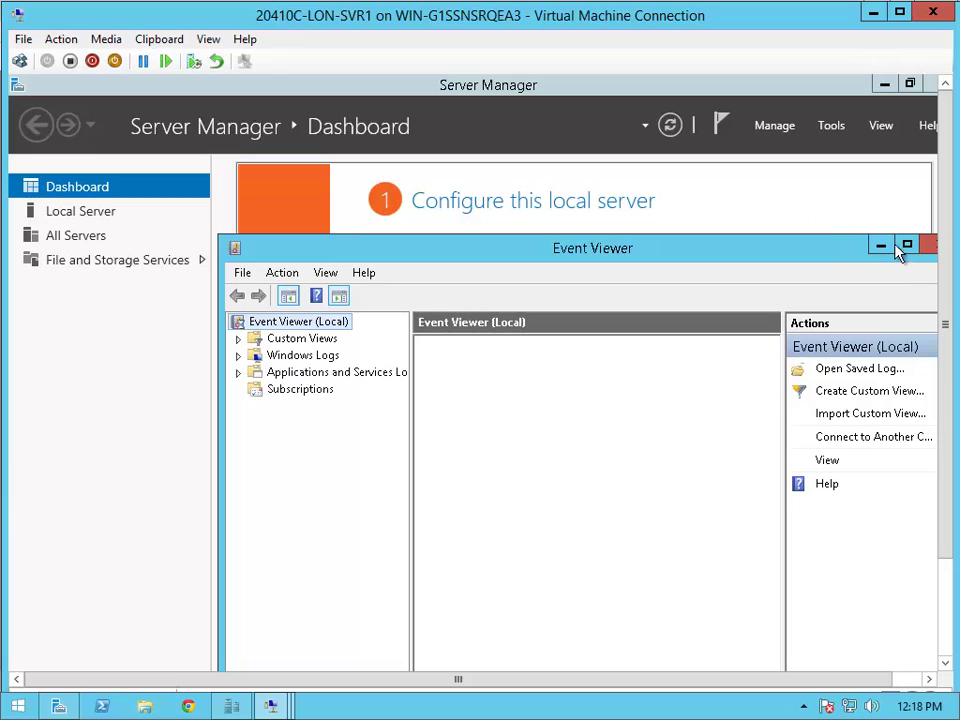
# - Maximize Event Viewer, open the Windows Logs > Security log and sort it by Event ID
pyautogui.click(906, 246)
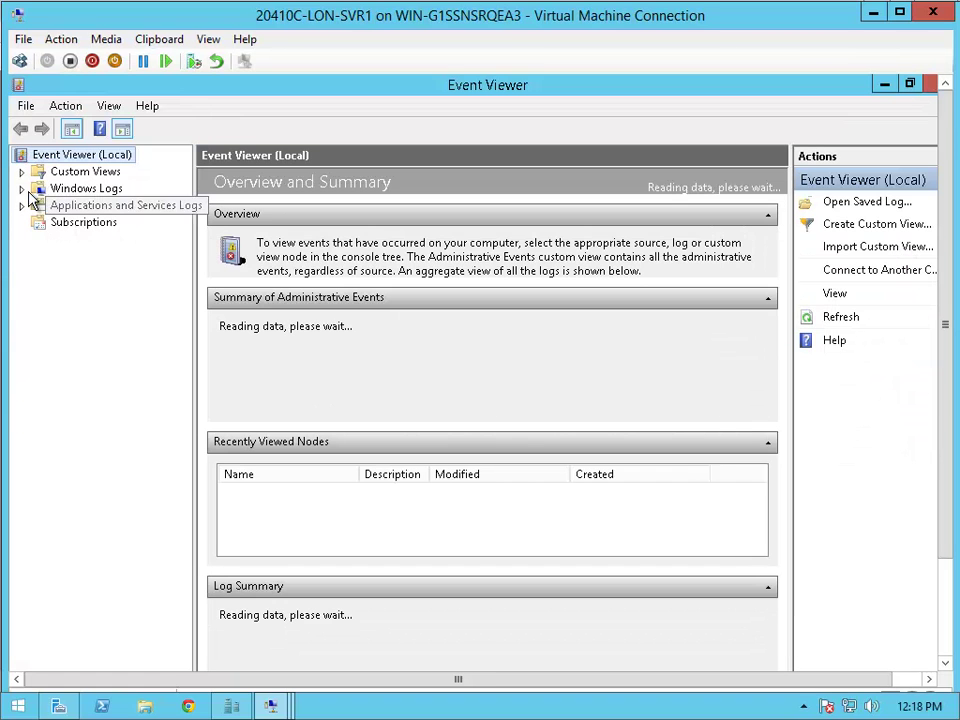
pyautogui.click(22, 189)
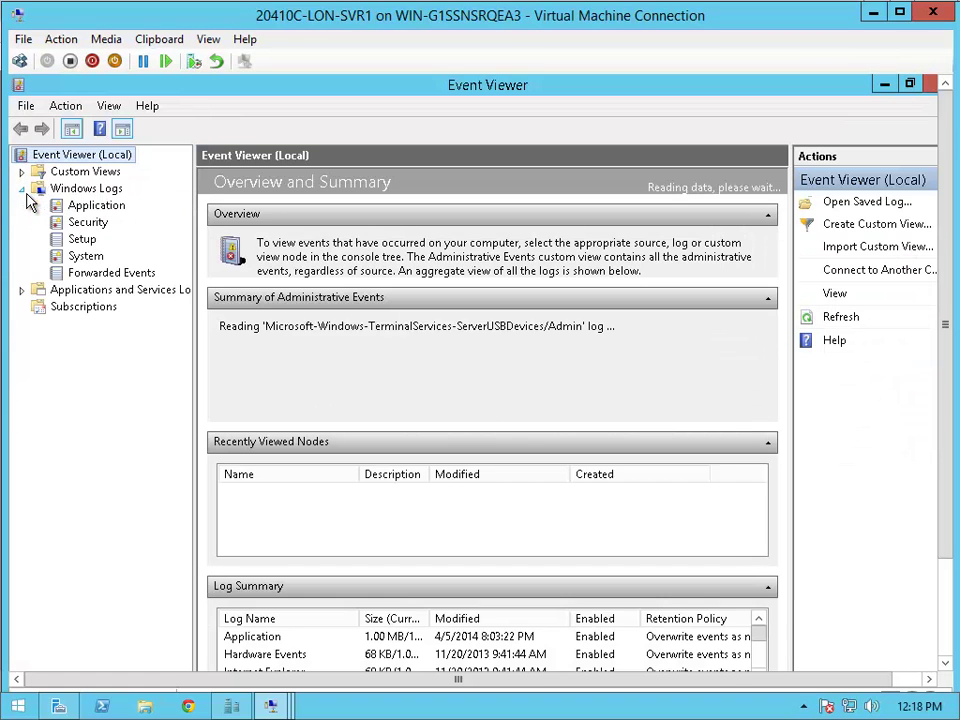
pyautogui.click(88, 223)
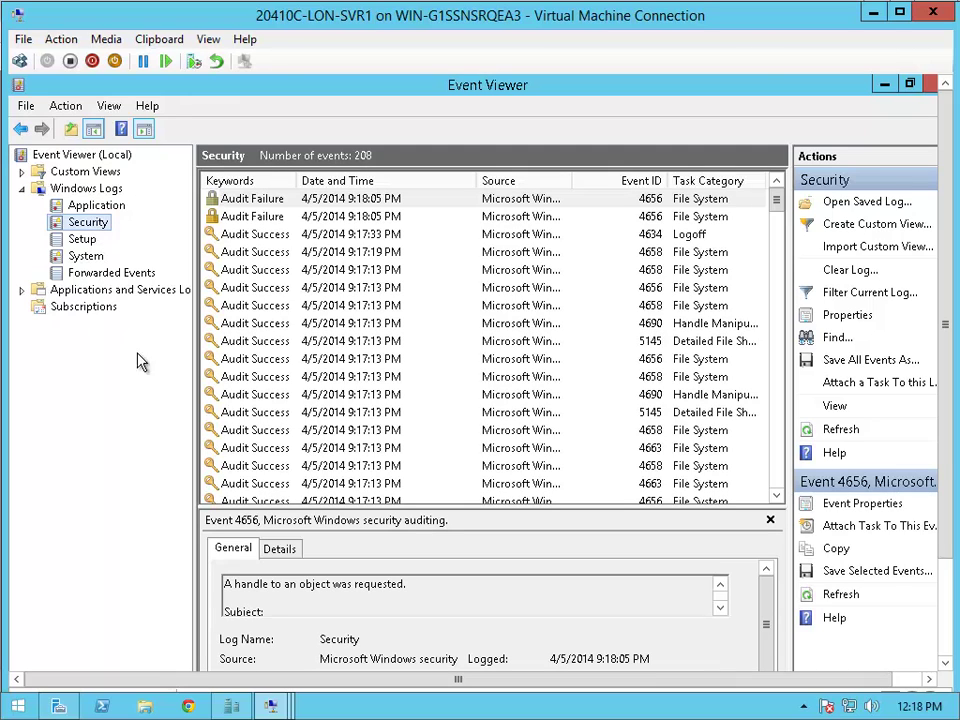
pyautogui.click(658, 452)
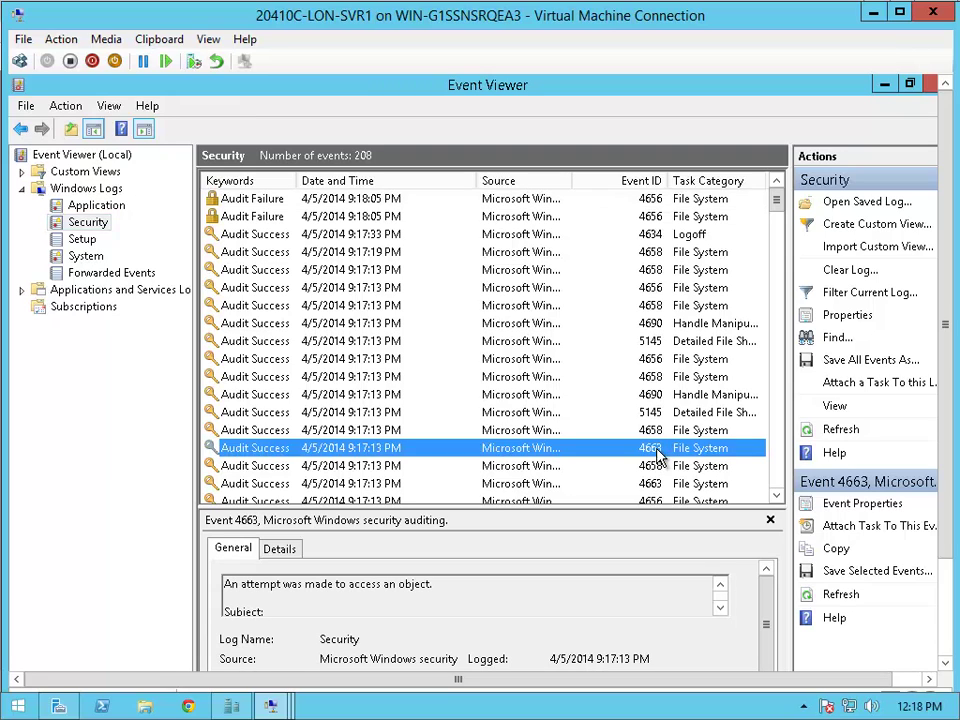
pyautogui.click(632, 185)
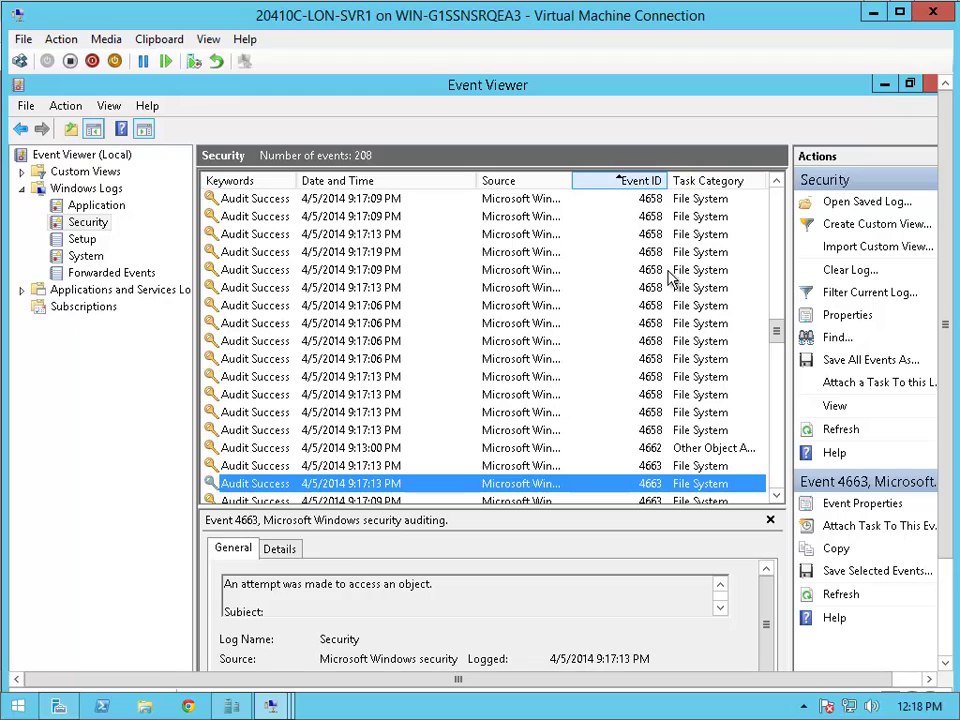
pyautogui.click(777, 496)
pyautogui.click(777, 496)
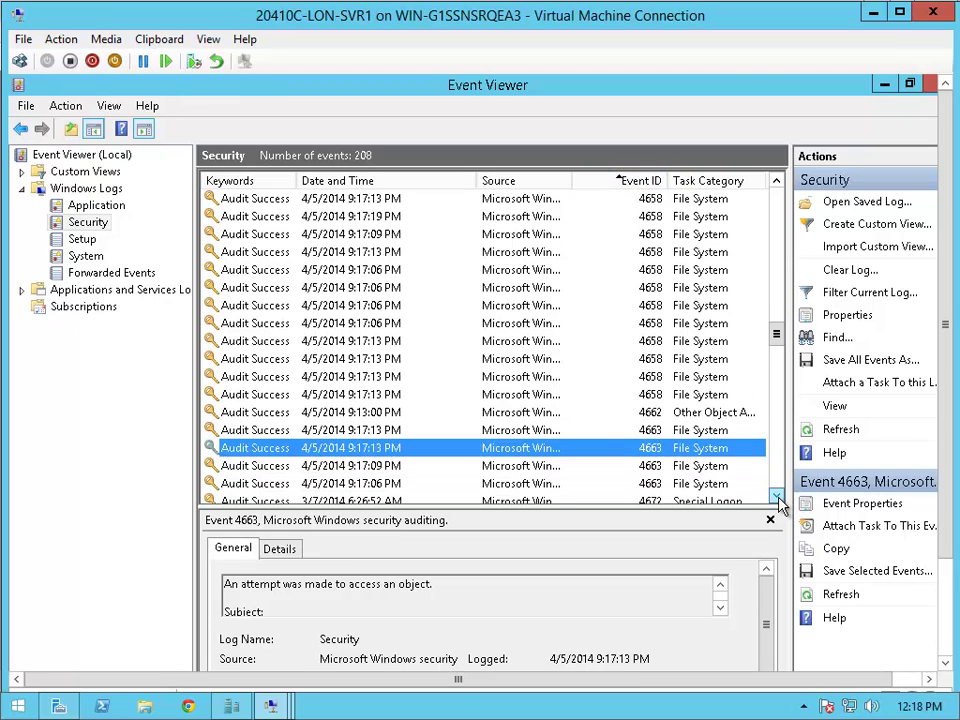
pyautogui.click(777, 497)
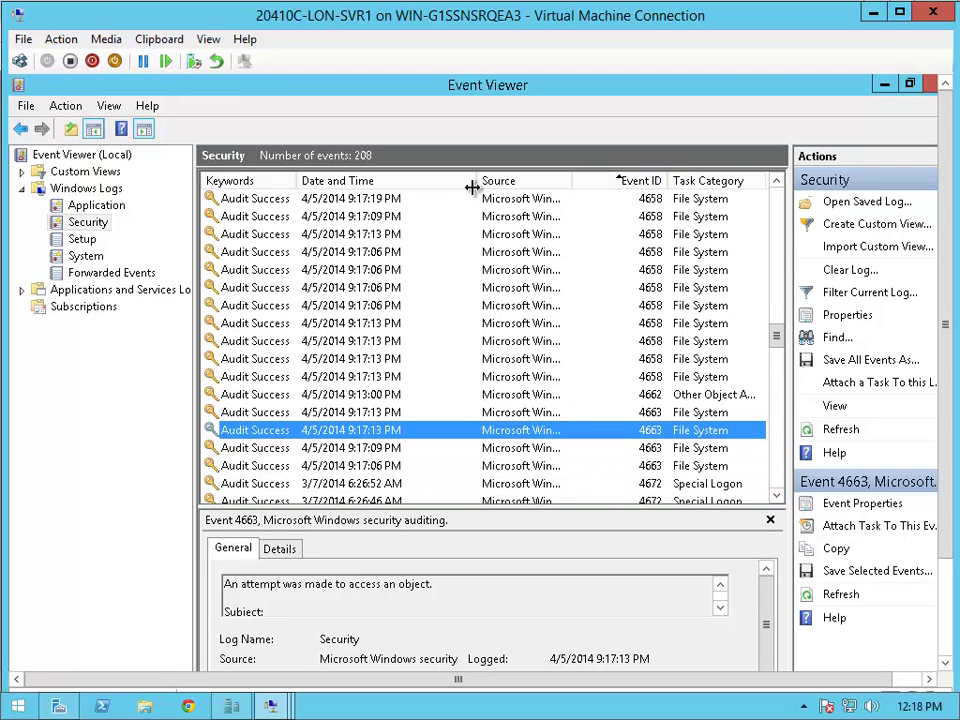
# - Resize the Date and Time, Source and Event ID columns, re-sort by Event ID, and select the first 4663 event
pyautogui.moveTo(472, 187); pyautogui.dragTo(412, 204)
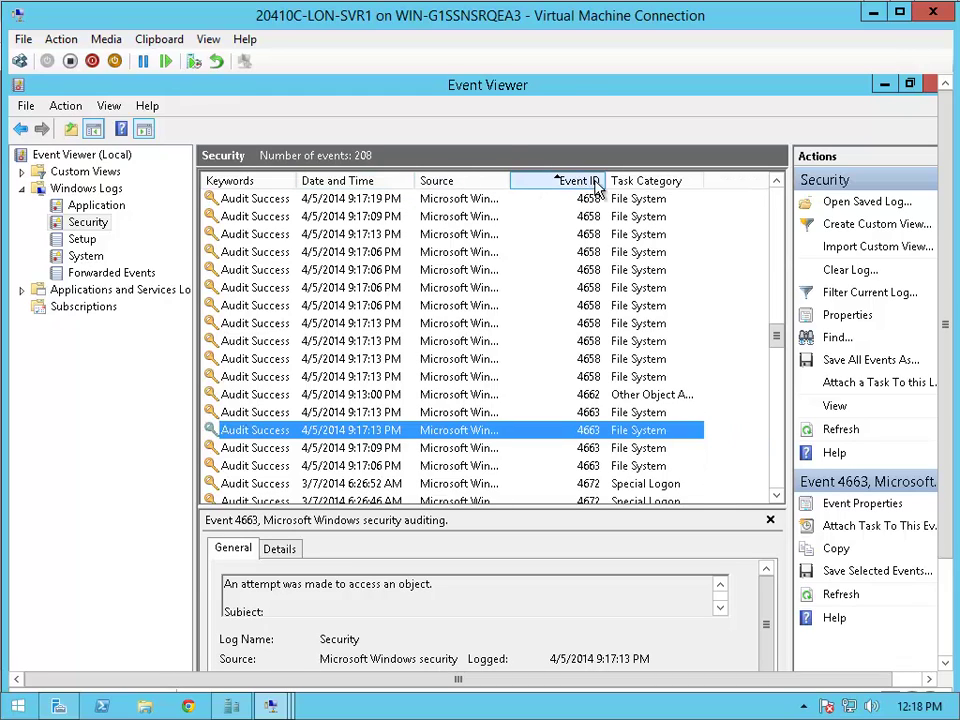
pyautogui.moveTo(605, 181)
pyautogui.mouseDown()
pyautogui.moveTo(541, 188)
pyautogui.moveTo(562, 176)
pyautogui.moveTo(620, 183)
pyautogui.mouseUp()
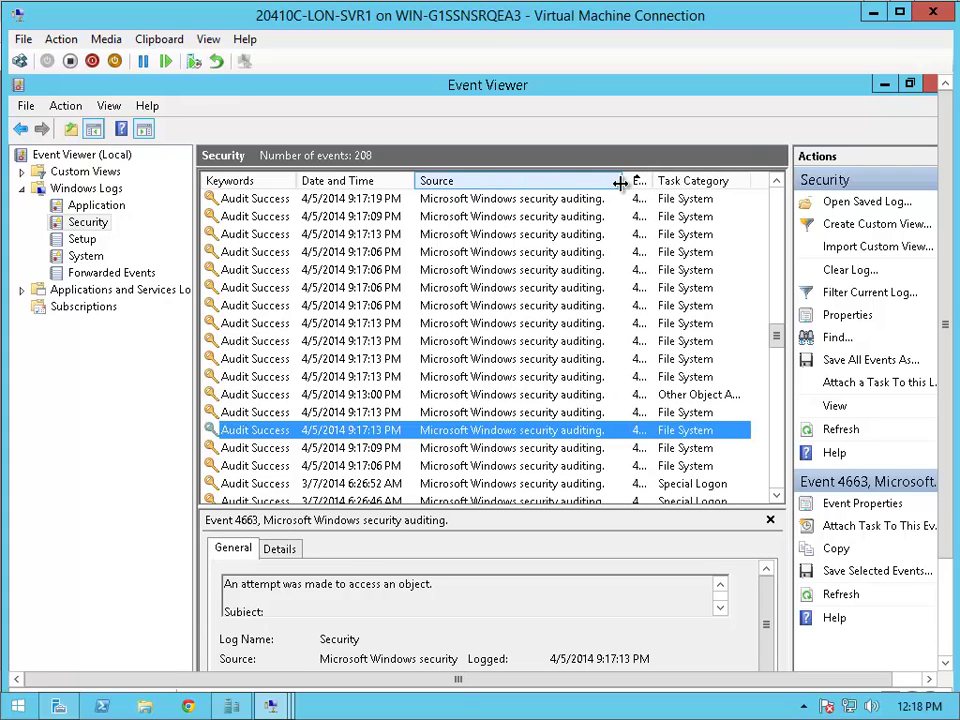
pyautogui.click(664, 183)
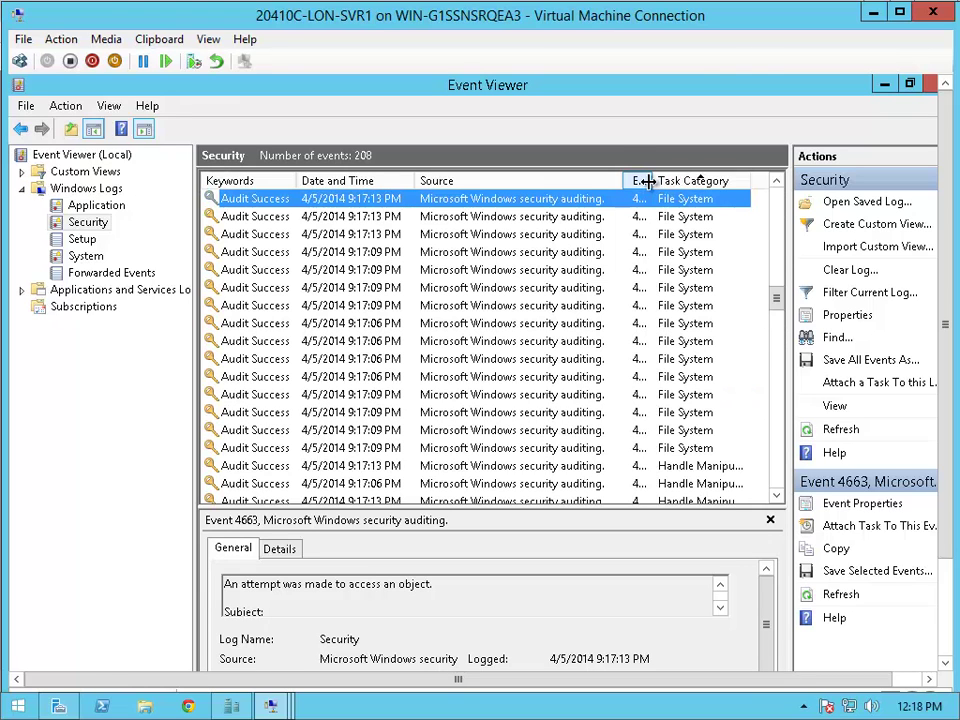
pyautogui.click(638, 182)
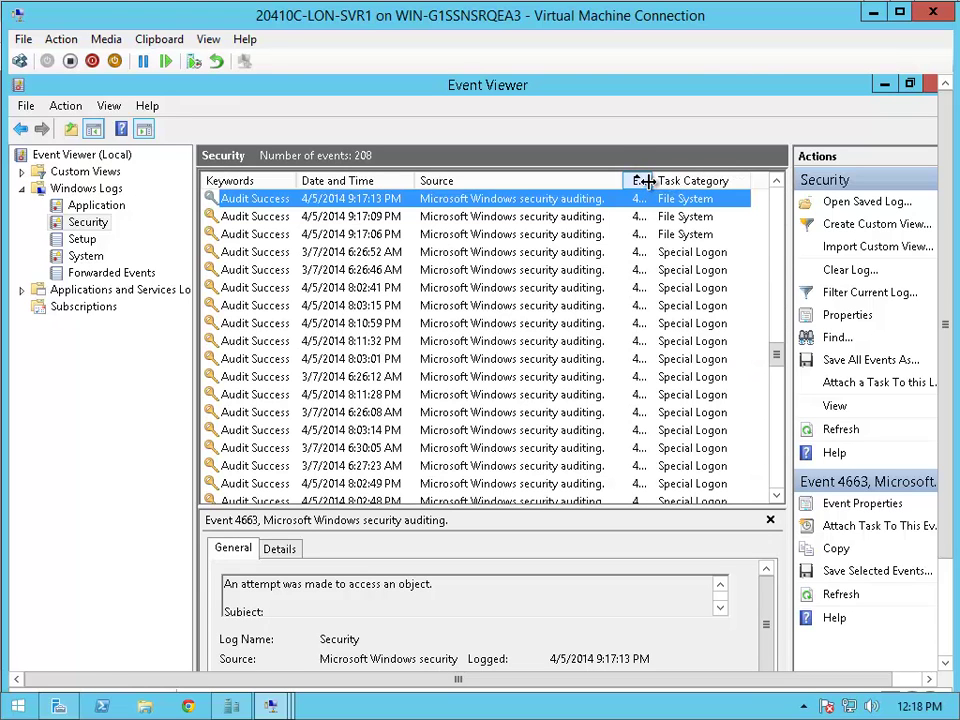
pyautogui.moveTo(652, 179); pyautogui.dragTo(692, 179)
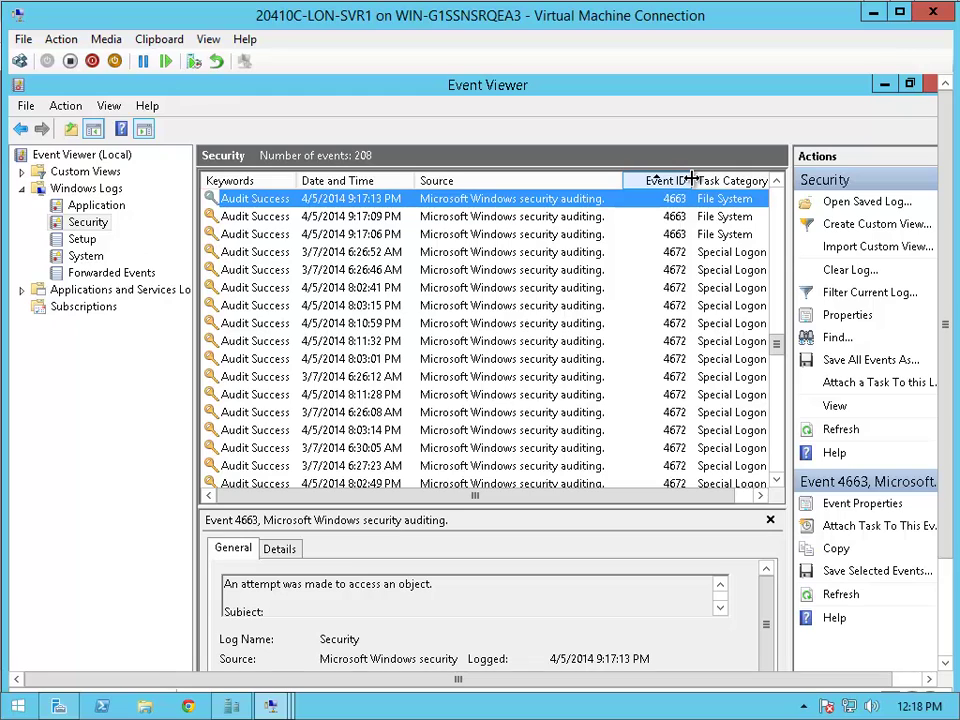
pyautogui.click(777, 181)
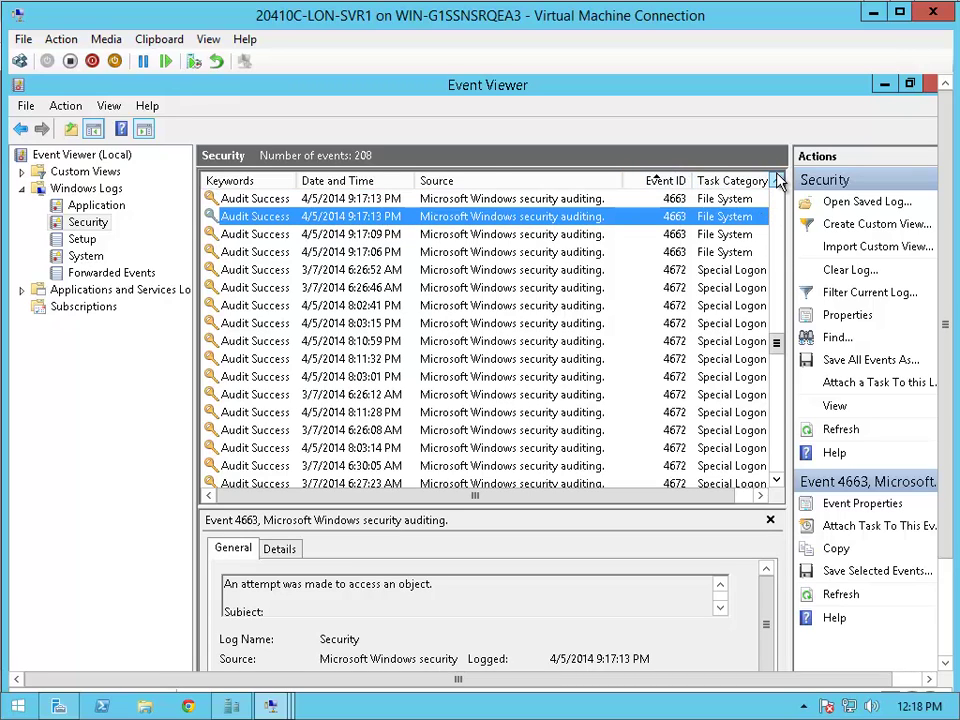
pyautogui.click(777, 181)
pyautogui.click(740, 216)
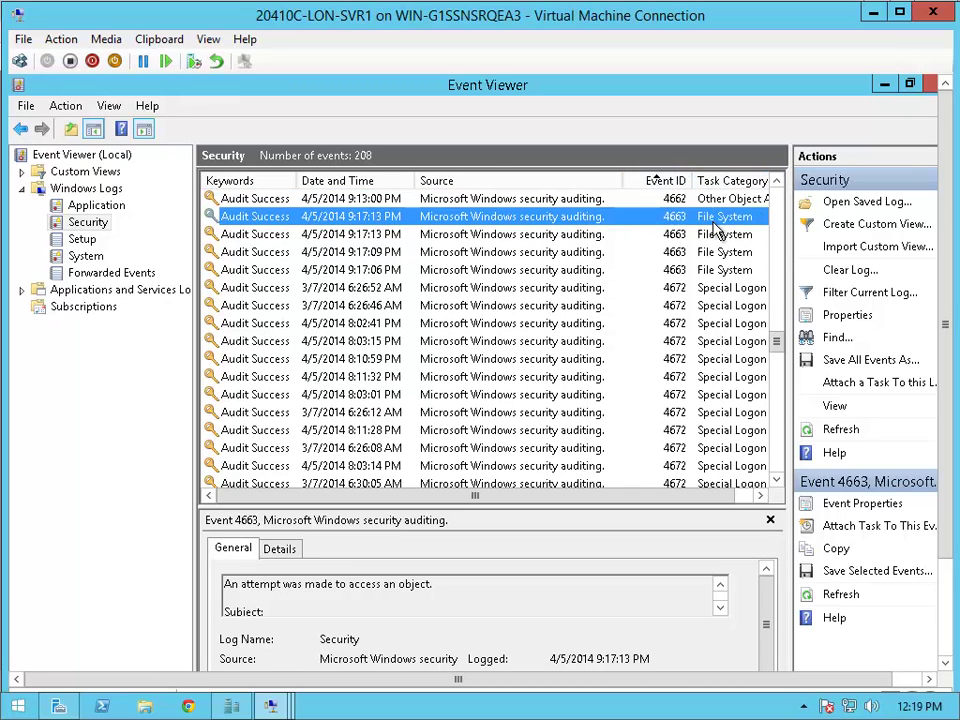
pyautogui.rightClick(711, 224)
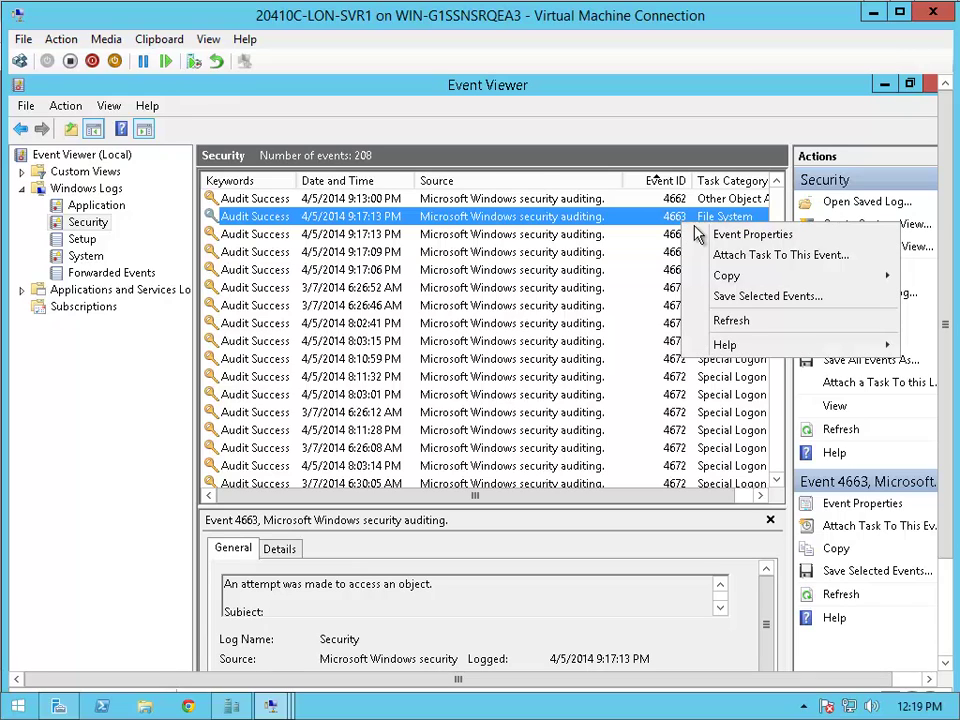
pyautogui.click(724, 236)
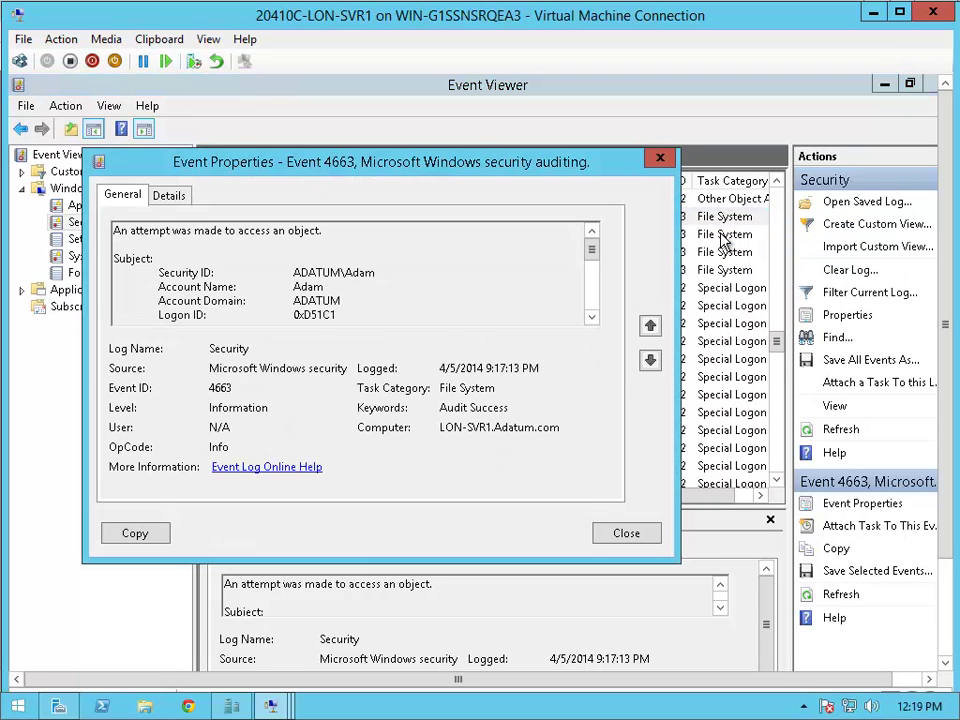
pyautogui.moveTo(157, 272); pyautogui.dragTo(388, 275)
pyautogui.click(592, 319)
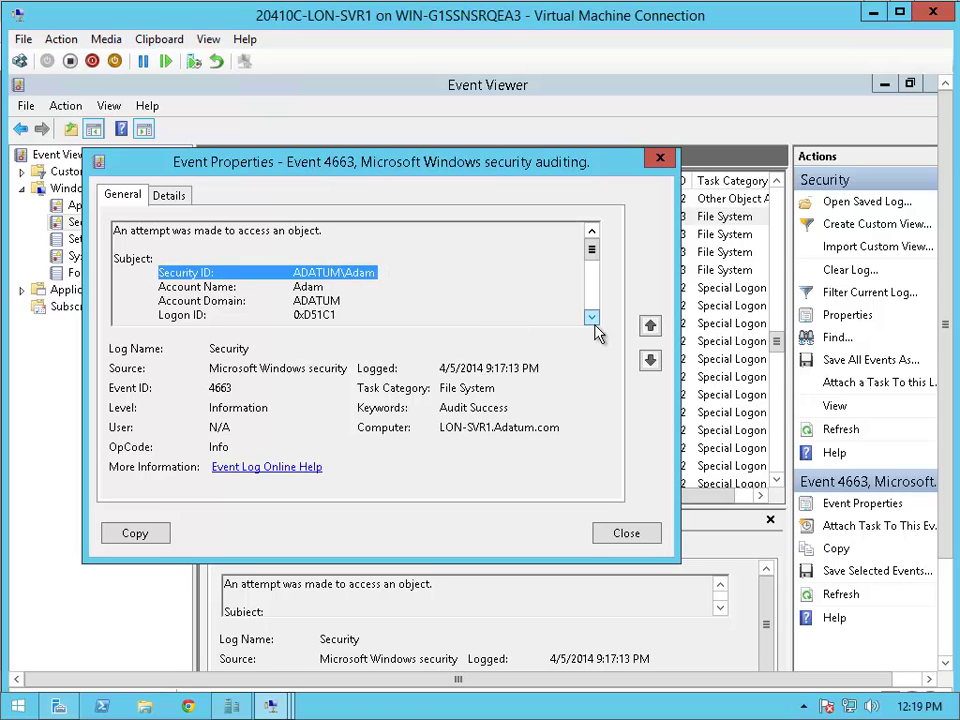
pyautogui.click(592, 318)
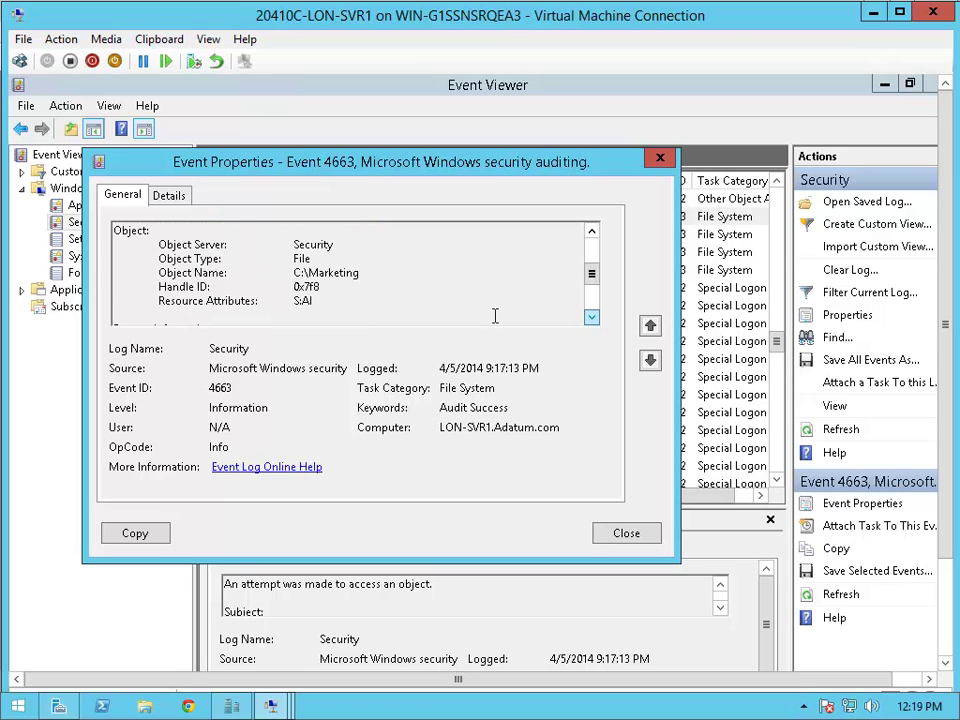
pyautogui.moveTo(161, 266); pyautogui.dragTo(375, 272)
pyautogui.click(650, 360)
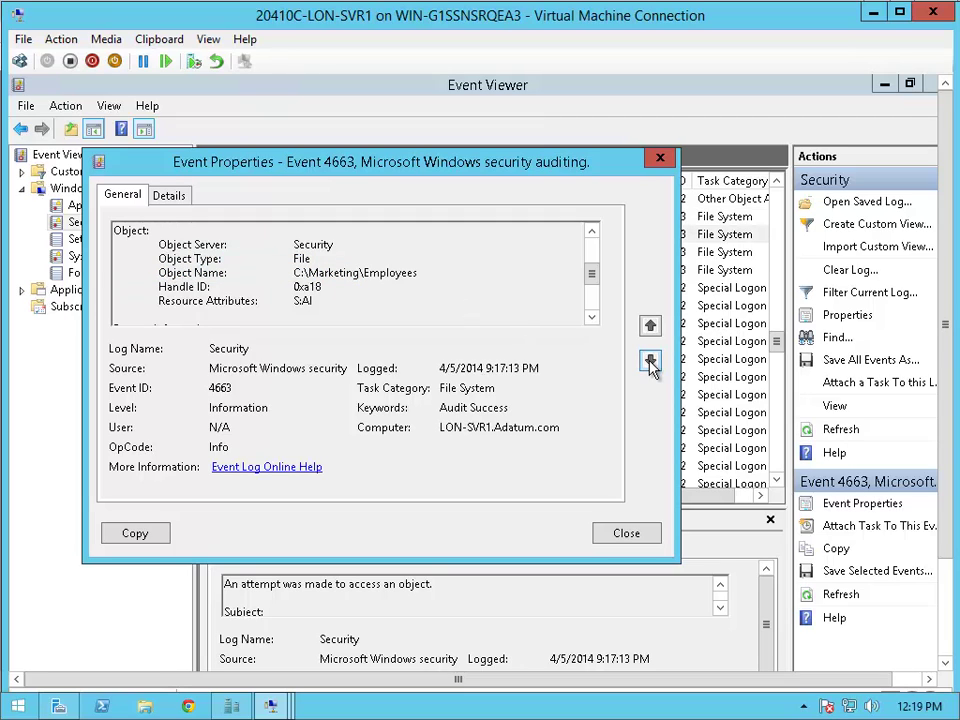
pyautogui.moveTo(157, 272); pyautogui.dragTo(437, 283)
pyautogui.click(651, 362)
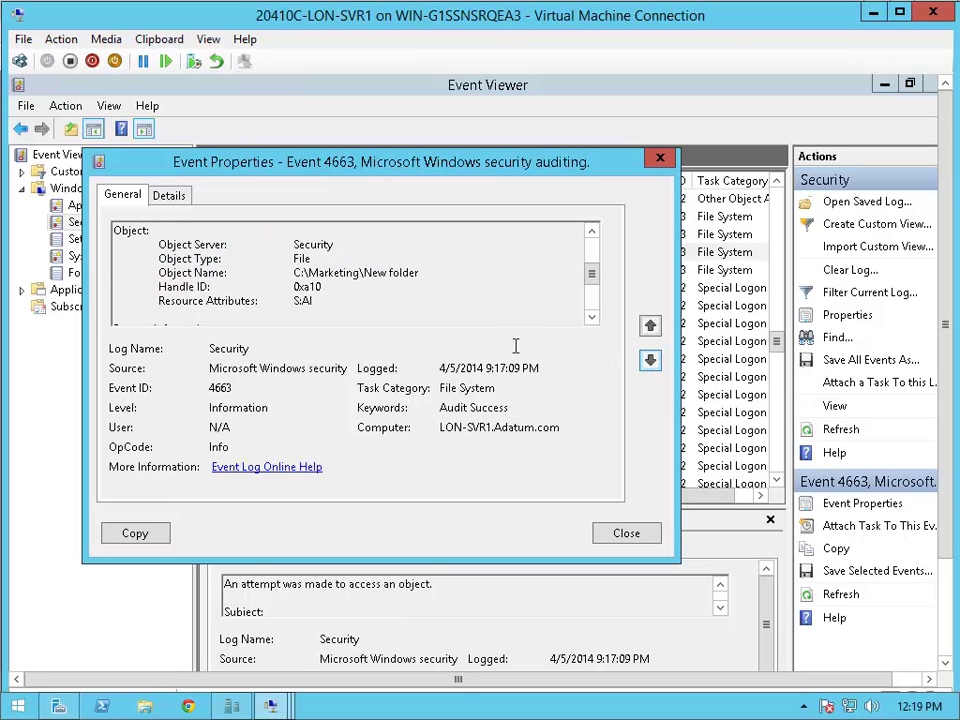
pyautogui.moveTo(169, 272); pyautogui.dragTo(425, 273)
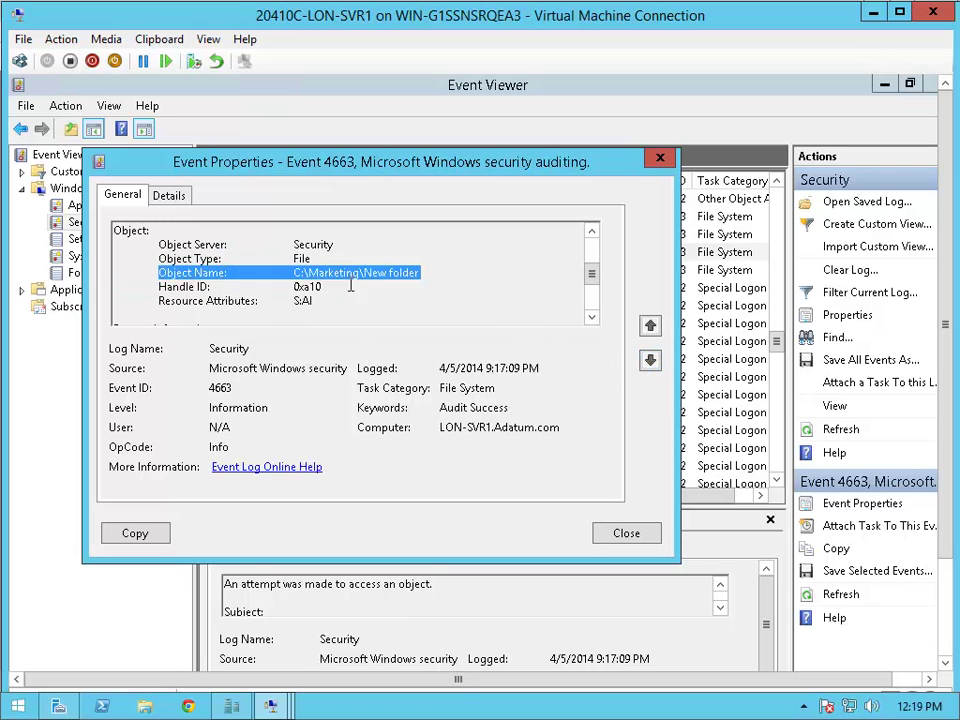
pyautogui.click(650, 361)
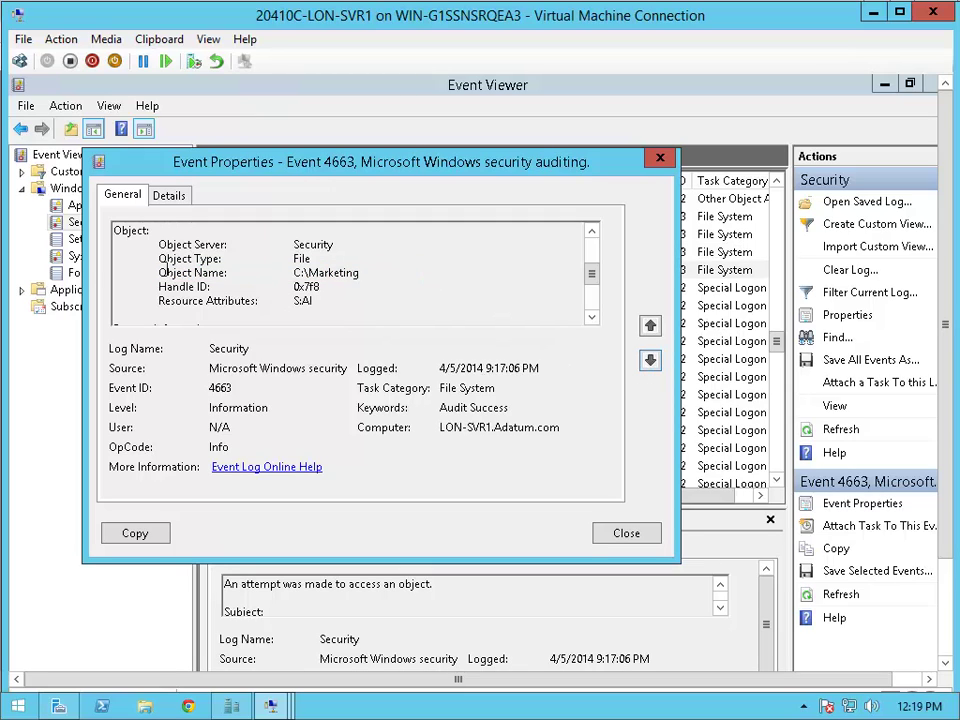
pyautogui.moveTo(160, 271); pyautogui.dragTo(386, 289)
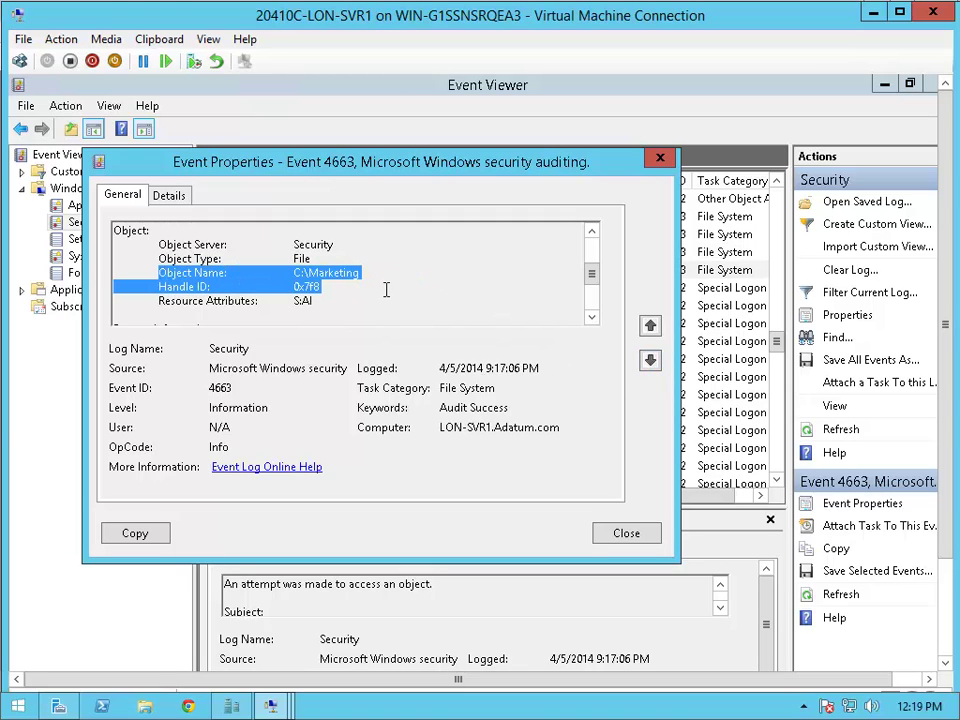
pyautogui.click(626, 532)
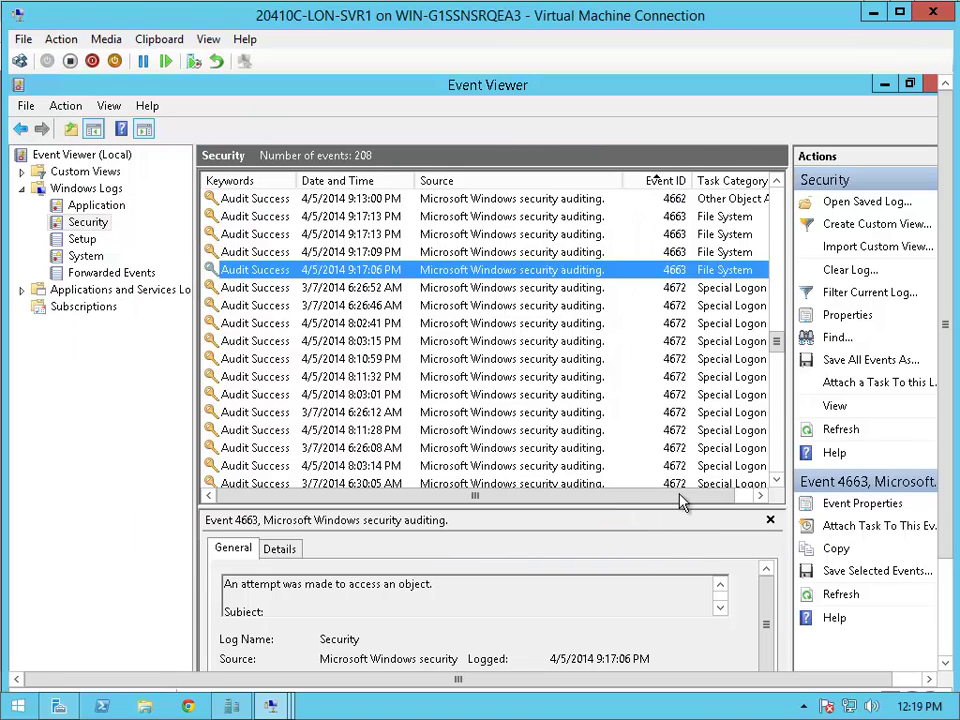
# - Close Event Viewer and minimize Server Manager, the VM connection, Hyper-V Manager and host Server Manager
pyautogui.click(929, 87)
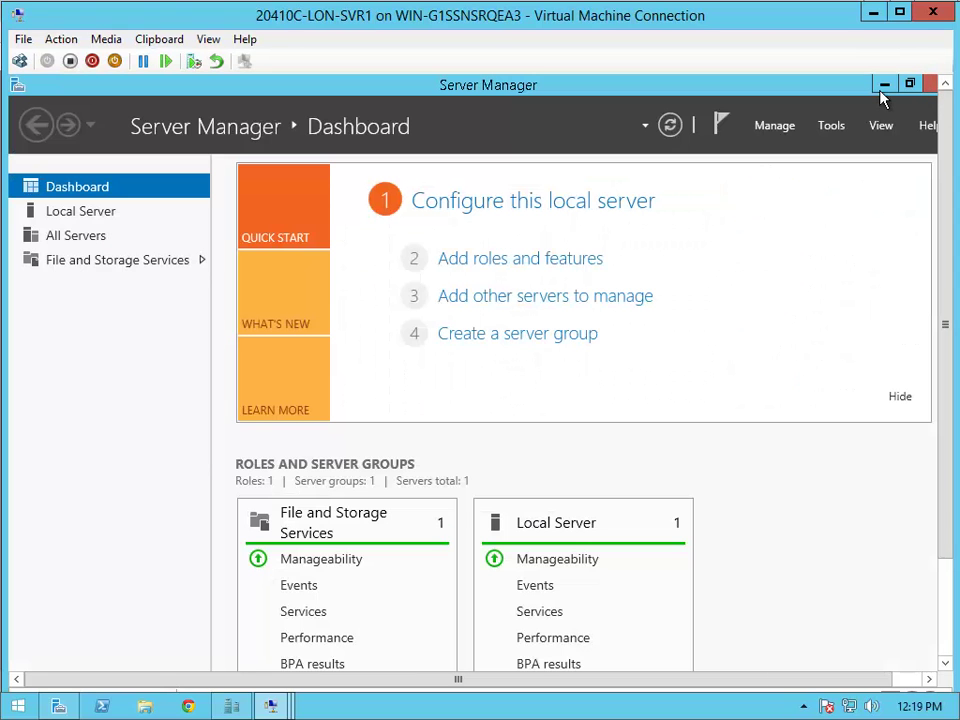
pyautogui.click(885, 86)
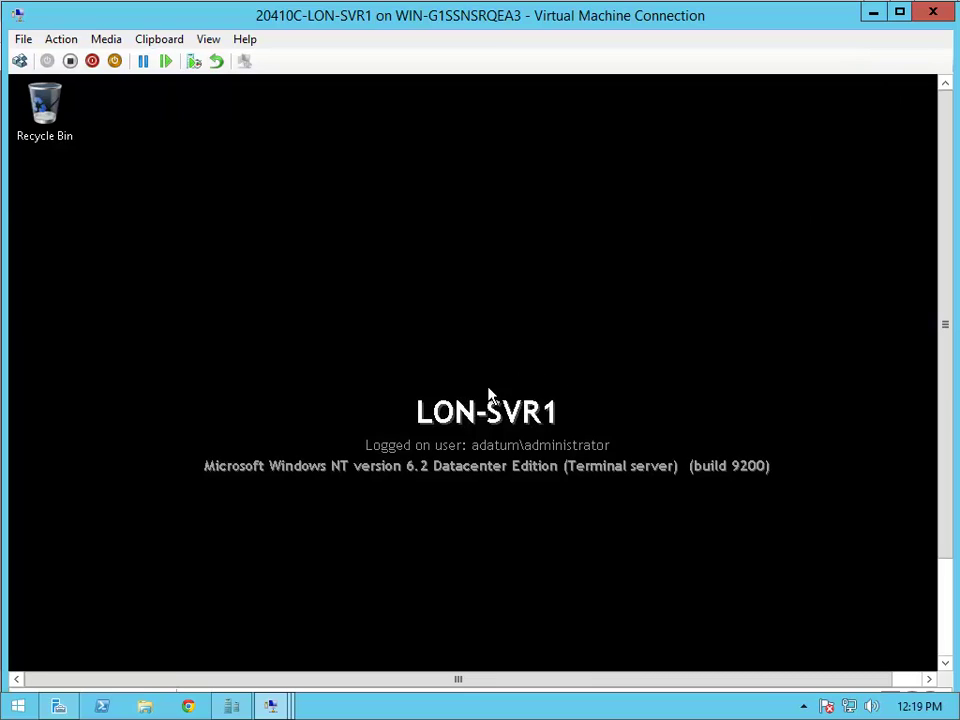
pyautogui.click(871, 13)
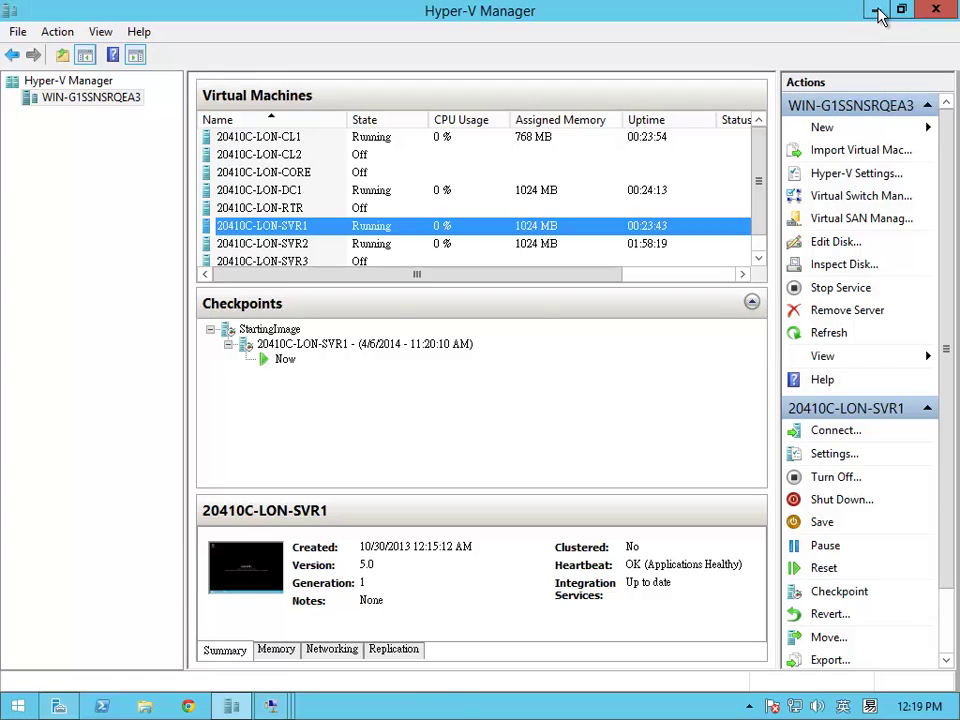
pyautogui.click(872, 11)
pyautogui.click(875, 11)
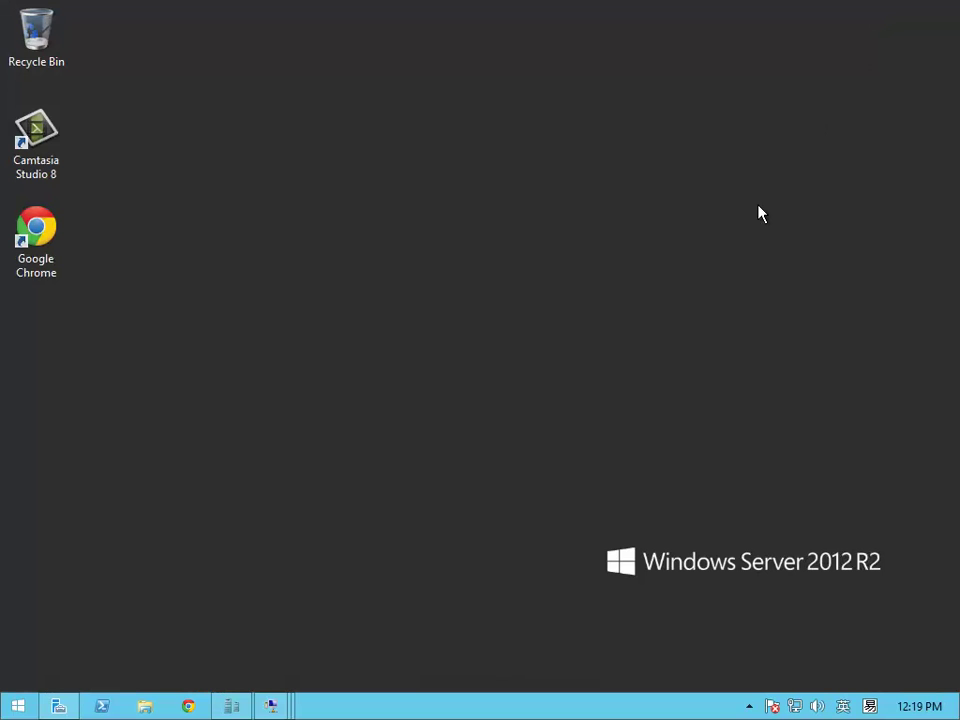